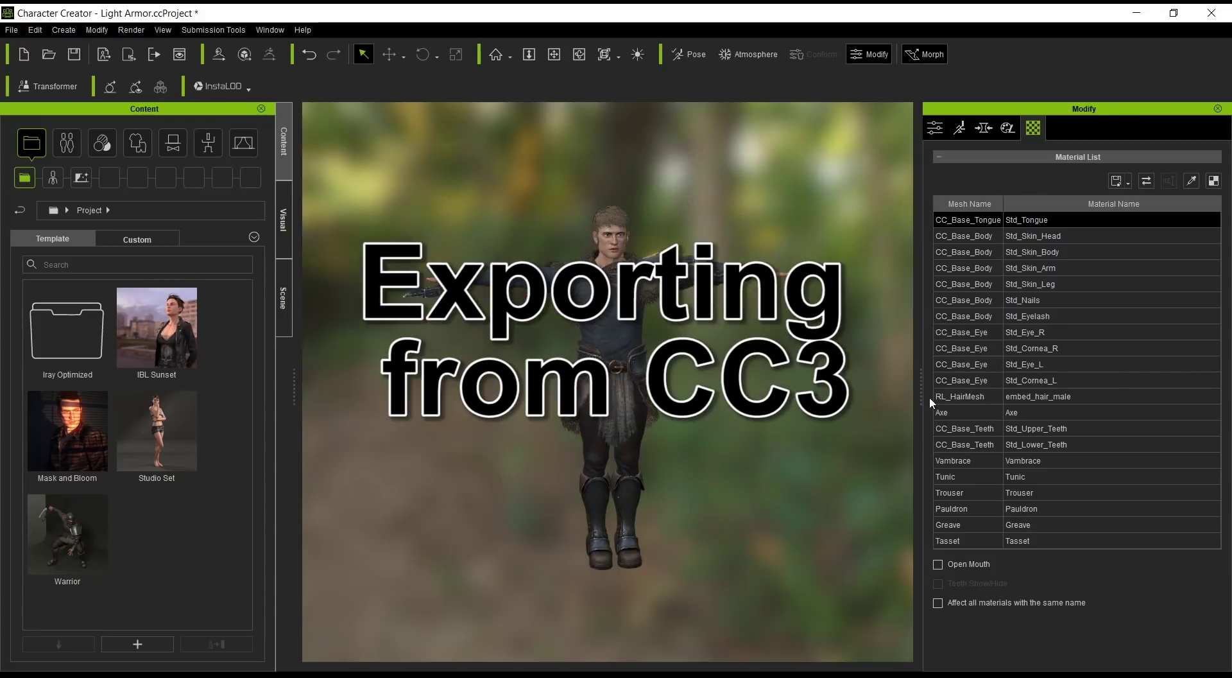
Examine the texture maps assigned to the character's hair and to the shoulder pauldron
{"action": "left_click", "coordinate": [614, 217]}
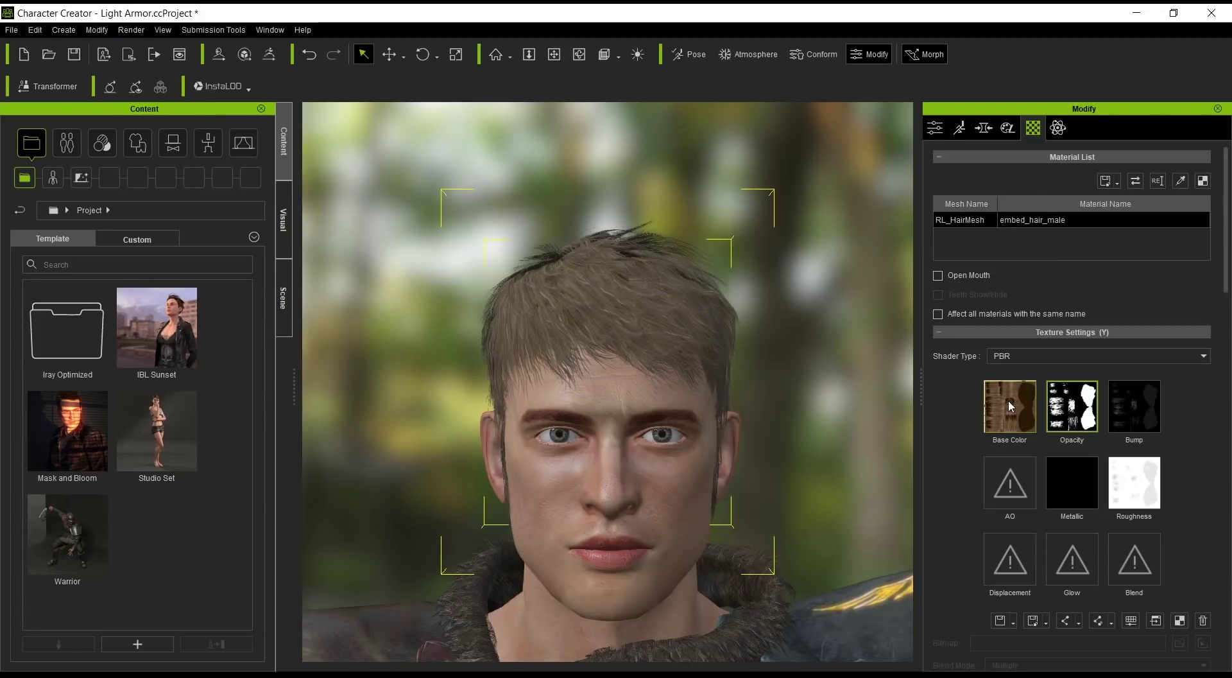
{"action": "left_click", "coordinate": [904, 632]}
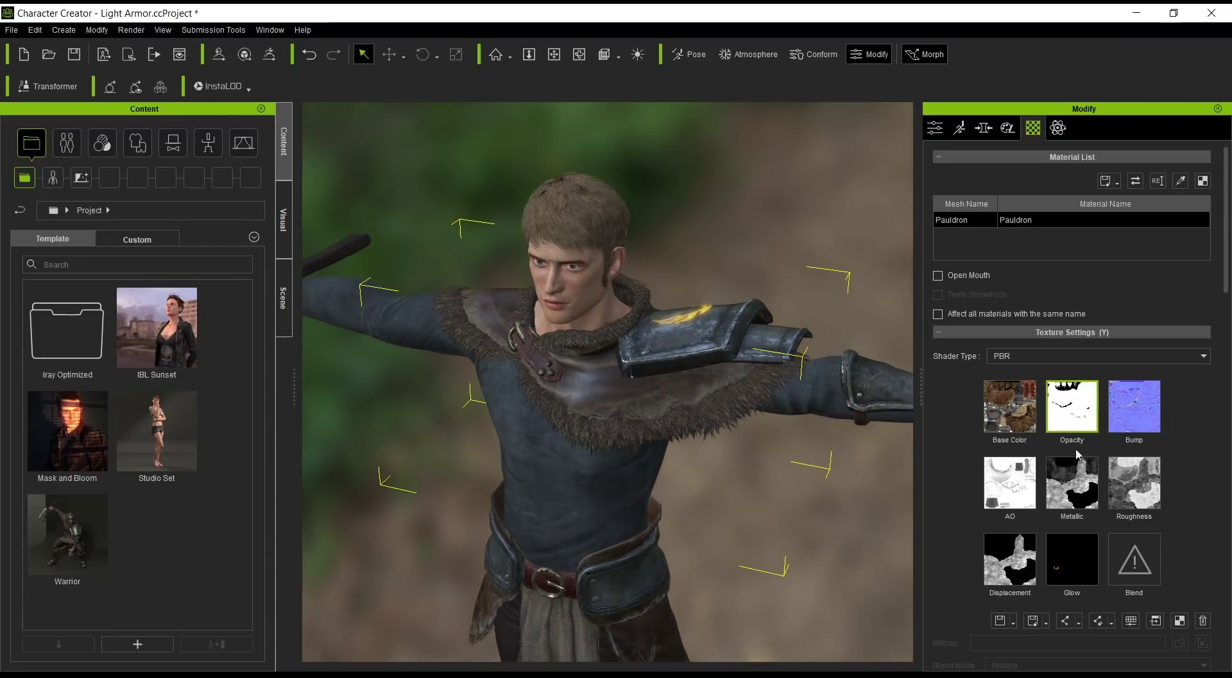
{"action": "left_click", "coordinate": [763, 554]}
{"action": "key", "text": "f"}
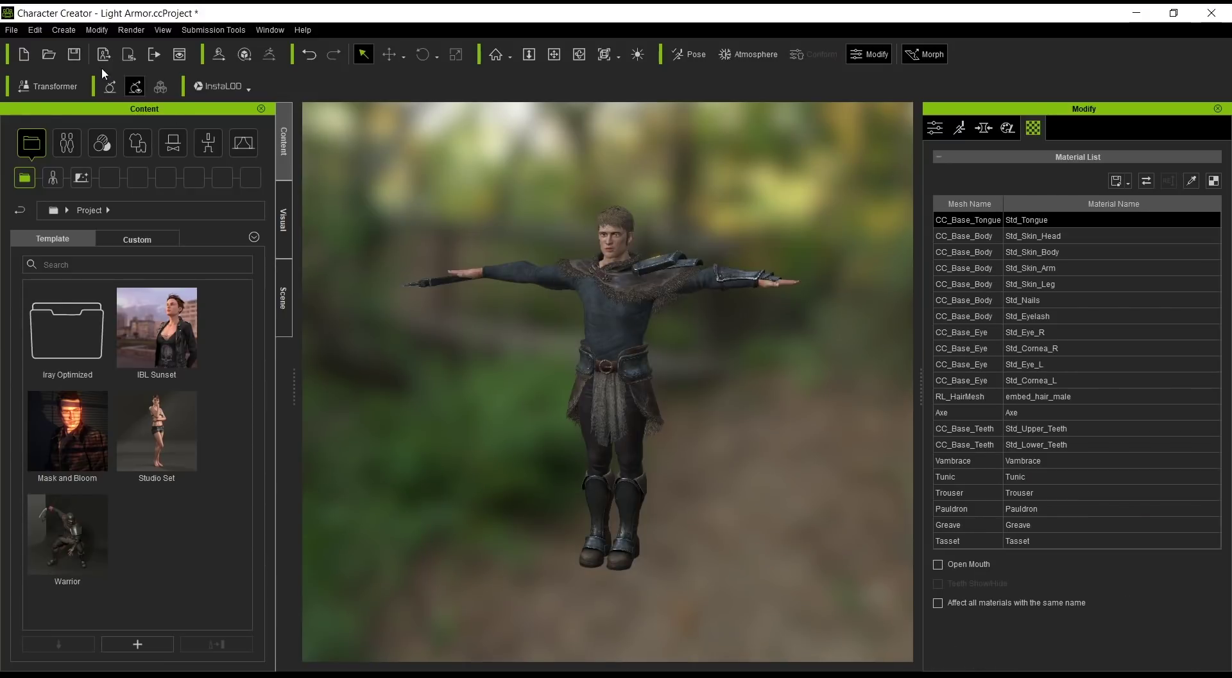
Set up an FBX (Clothed Character) export with the Blender target preset and Include Motion turned off
{"action": "left_click", "coordinate": [13, 31]}
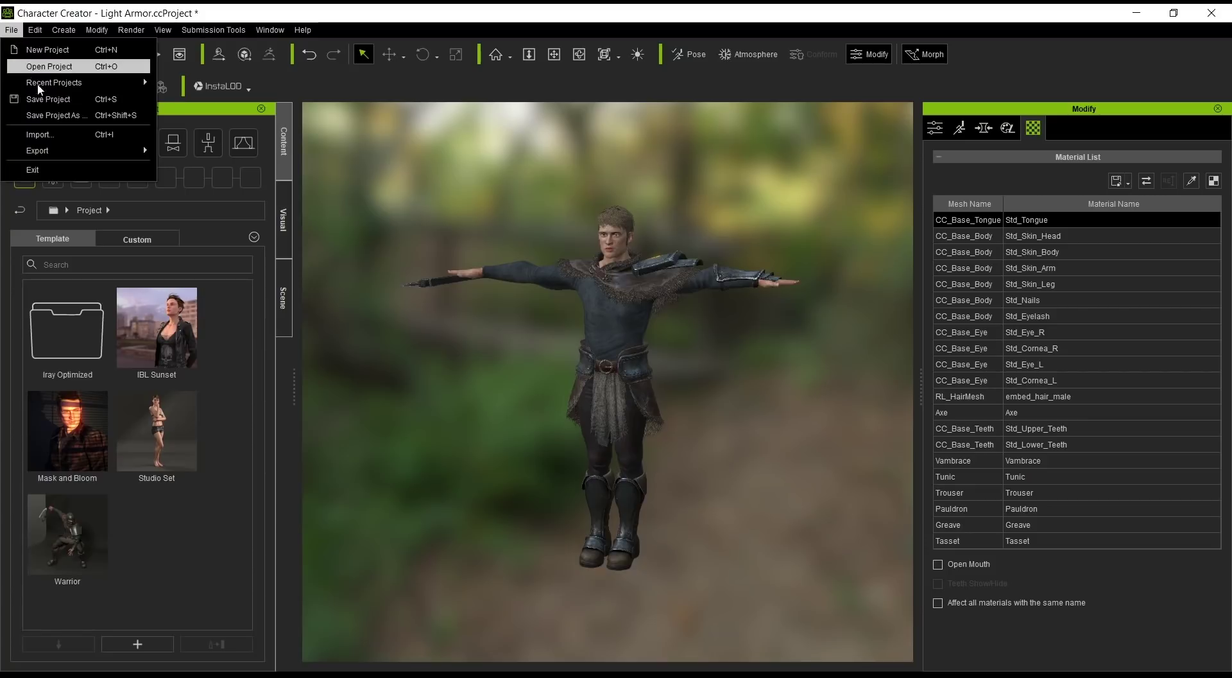
{"action": "mouse_move", "coordinate": [64, 150]}
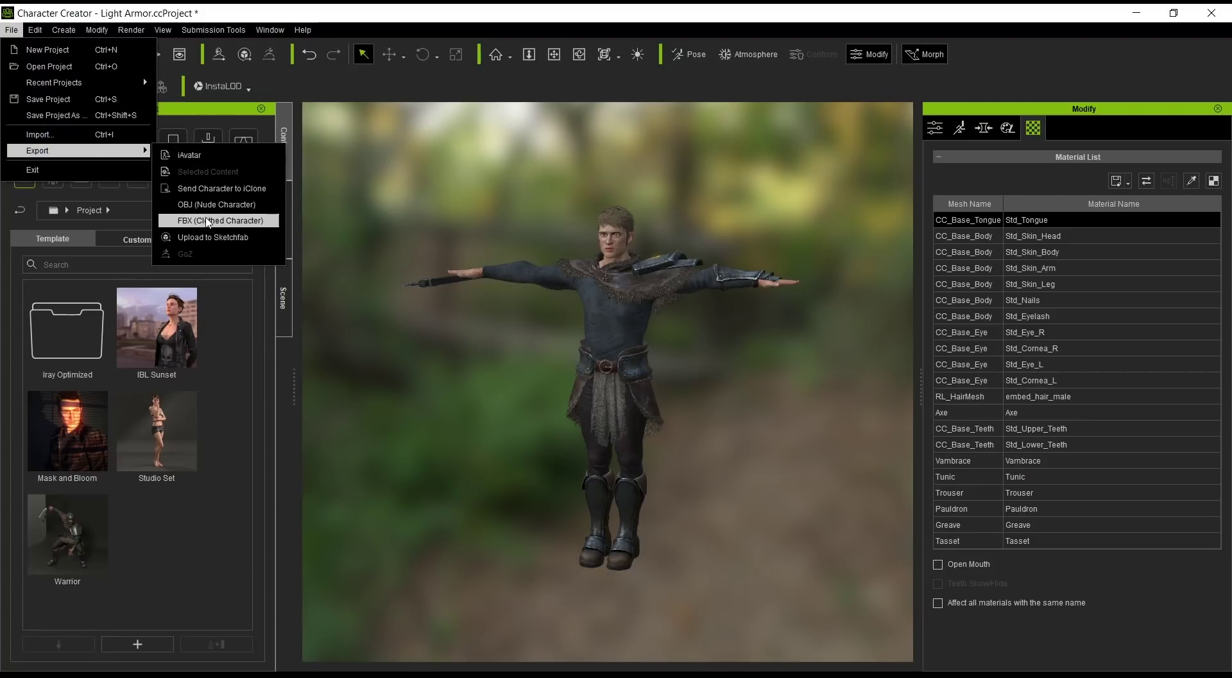
{"action": "left_click", "coordinate": [268, 220]}
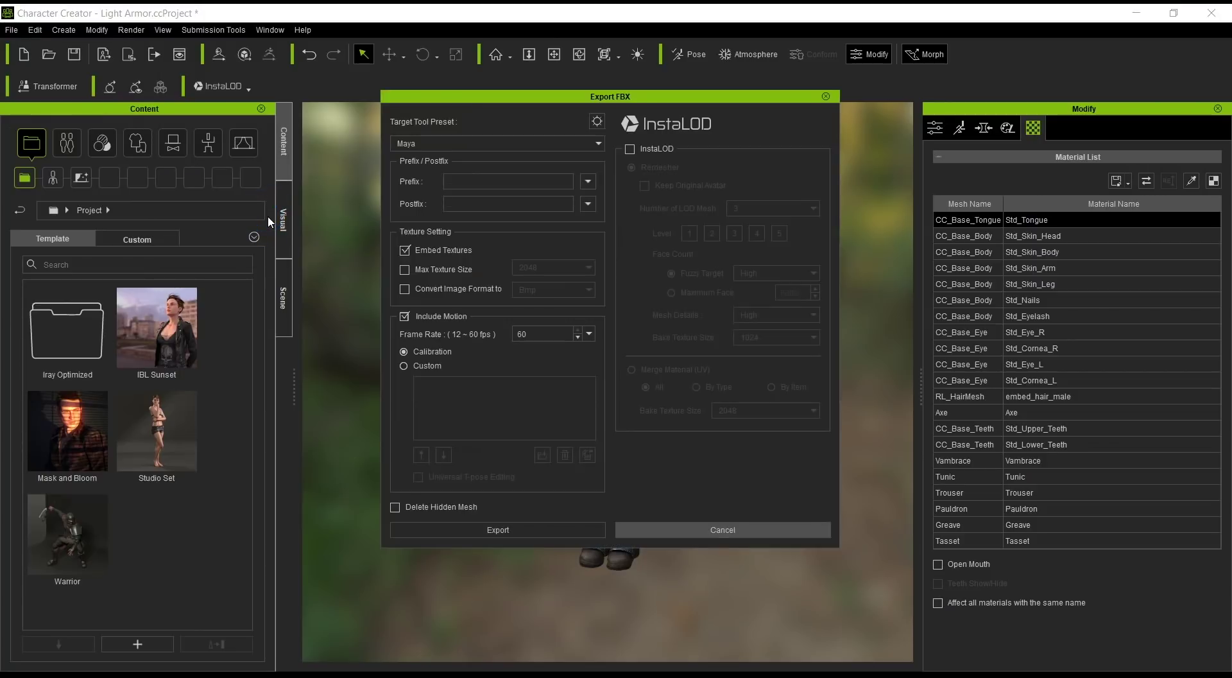
{"action": "left_click", "coordinate": [475, 144]}
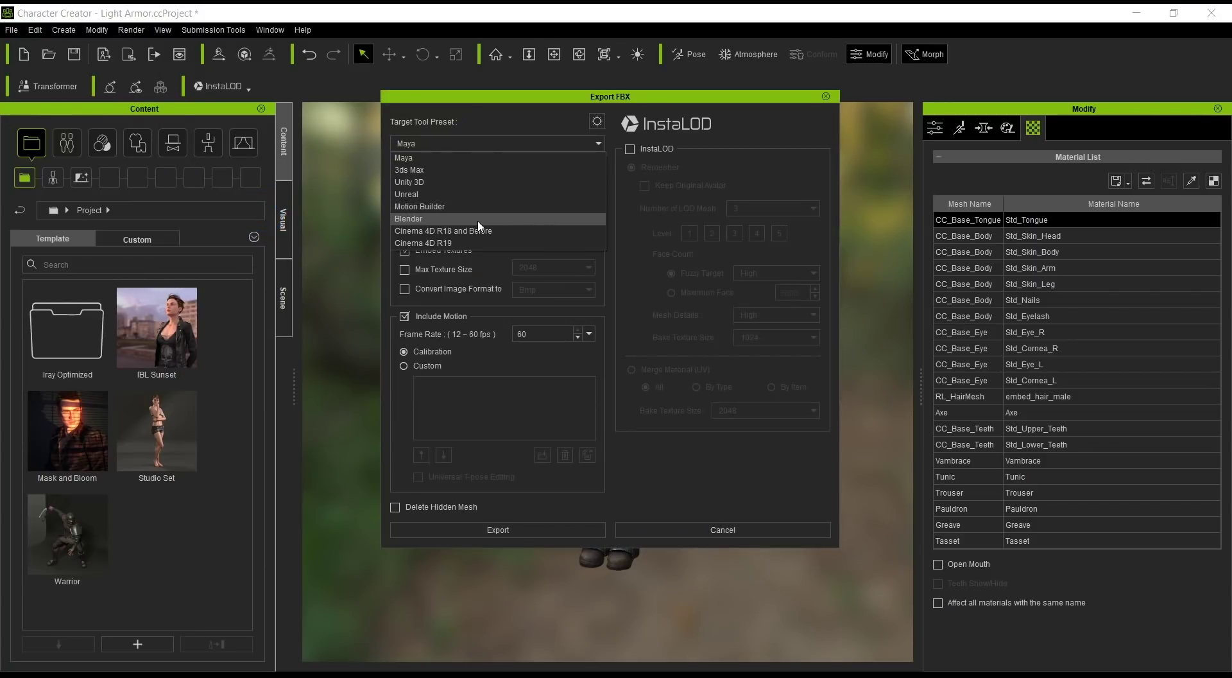
{"action": "left_click", "coordinate": [442, 219]}
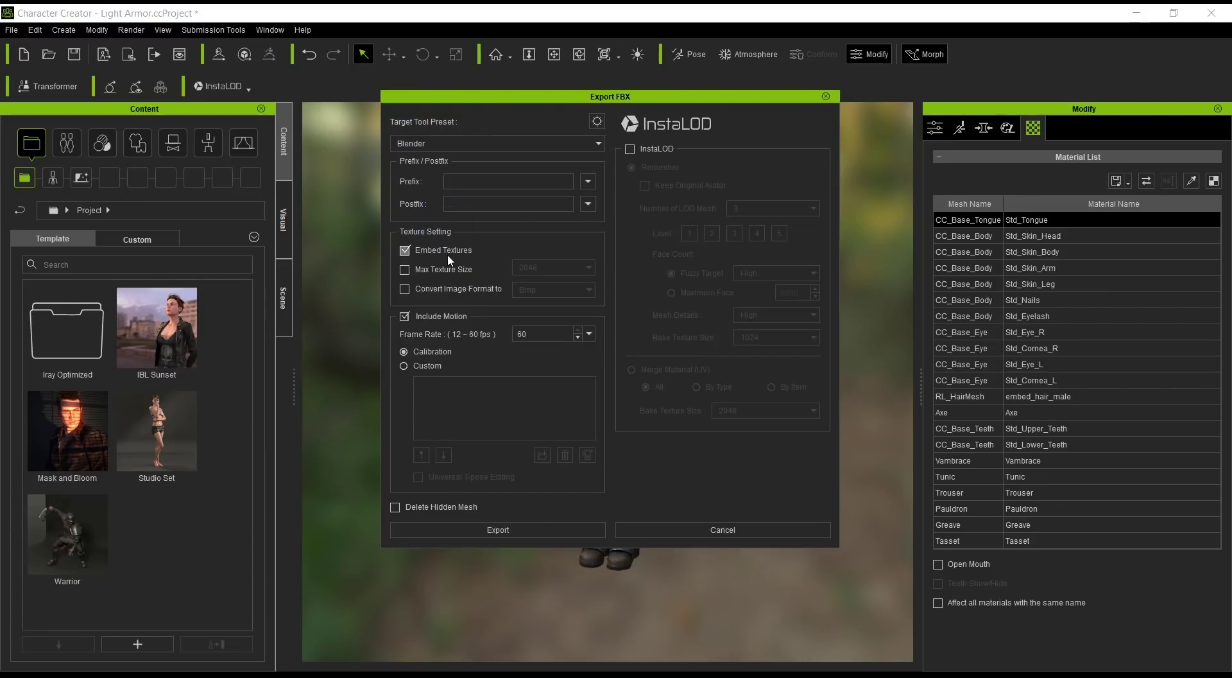
{"action": "left_click", "coordinate": [440, 318]}
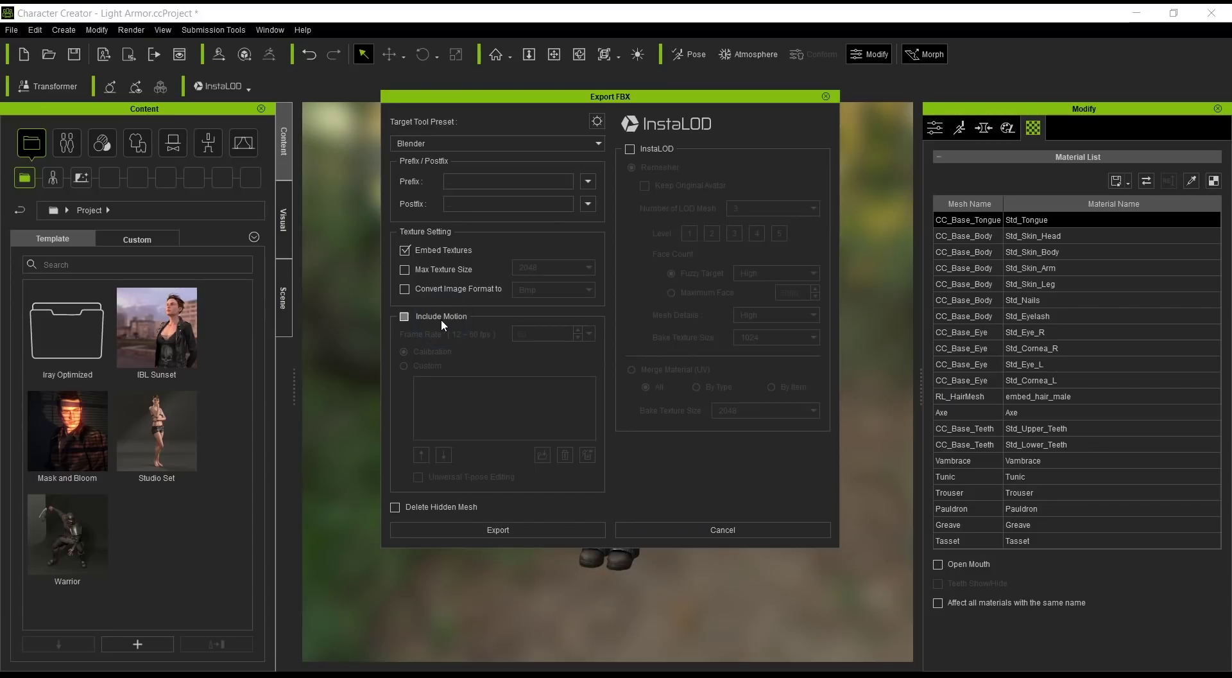
Export the character as an FBX file named Light Armor into the CC to Blender folder
{"action": "left_click", "coordinate": [520, 529]}
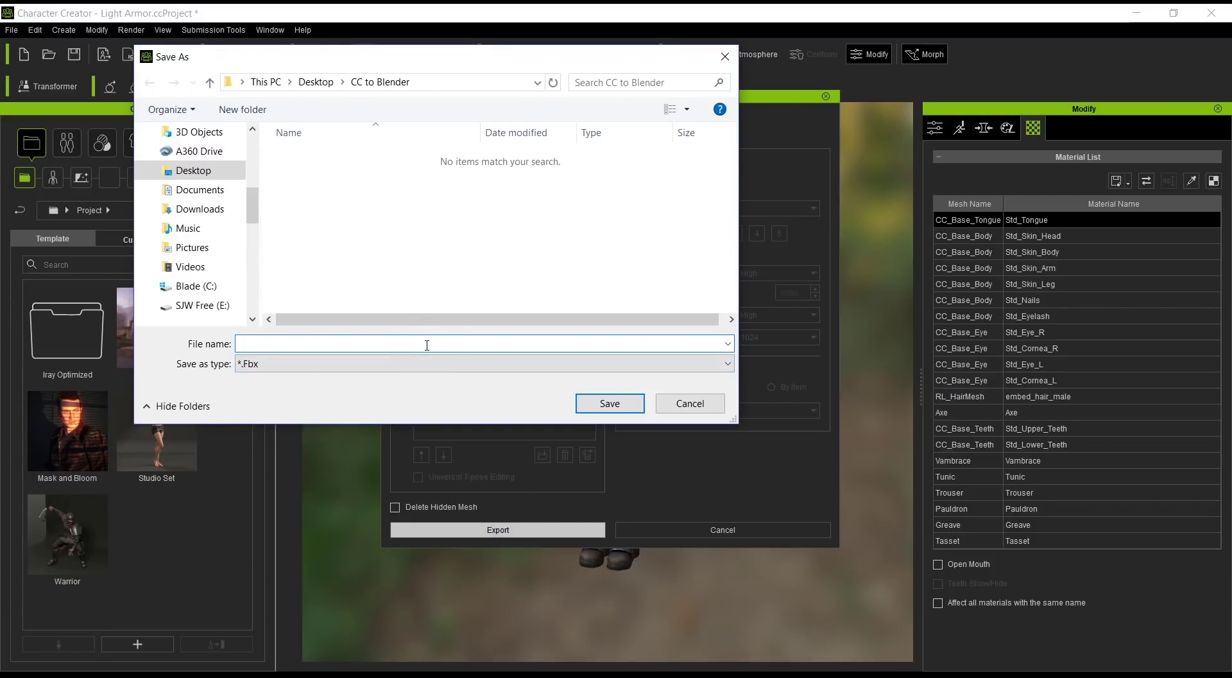
{"action": "type", "text": "Light Armor"}
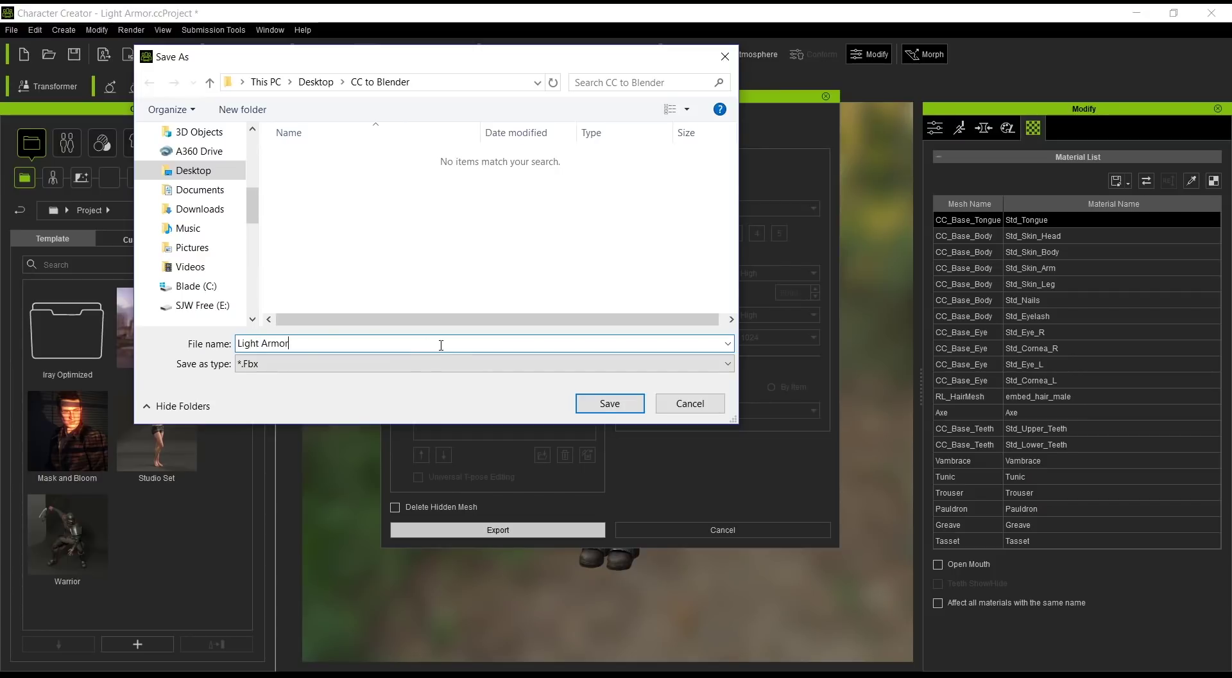
{"action": "left_click", "coordinate": [608, 405]}
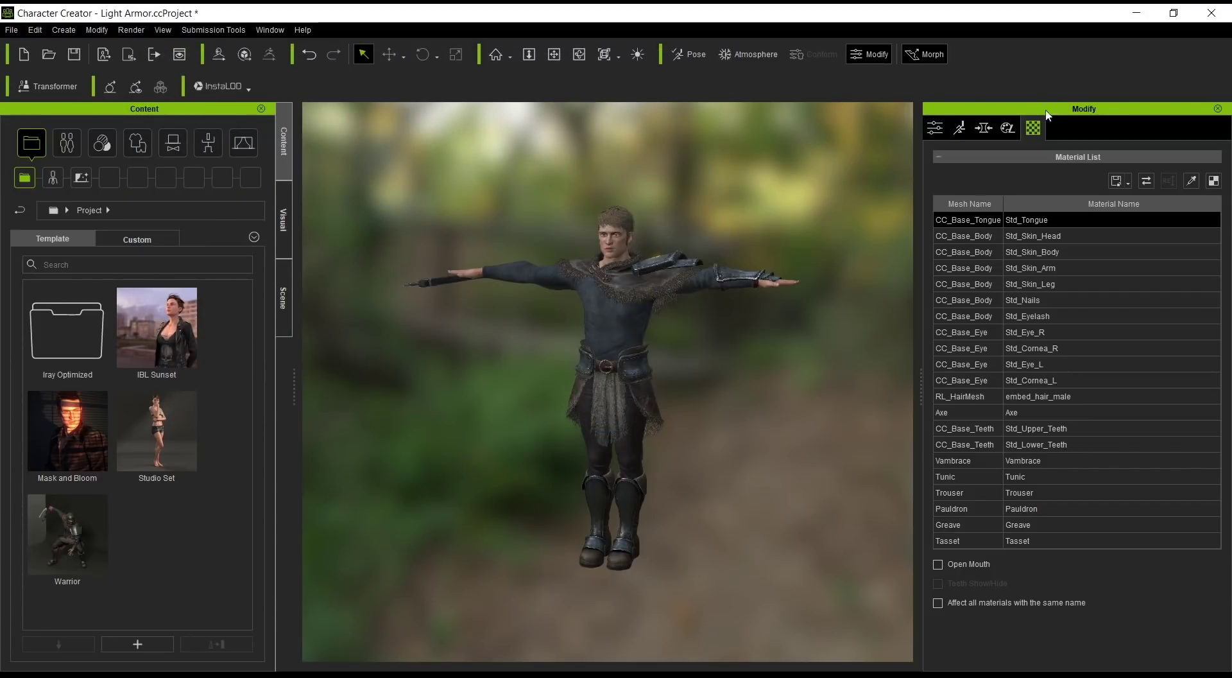
Check the exported FBX file, textures folder and fbxkey file in the desktop's CC to Blender folder, and close the folder
{"action": "left_click", "coordinate": [1132, 17]}
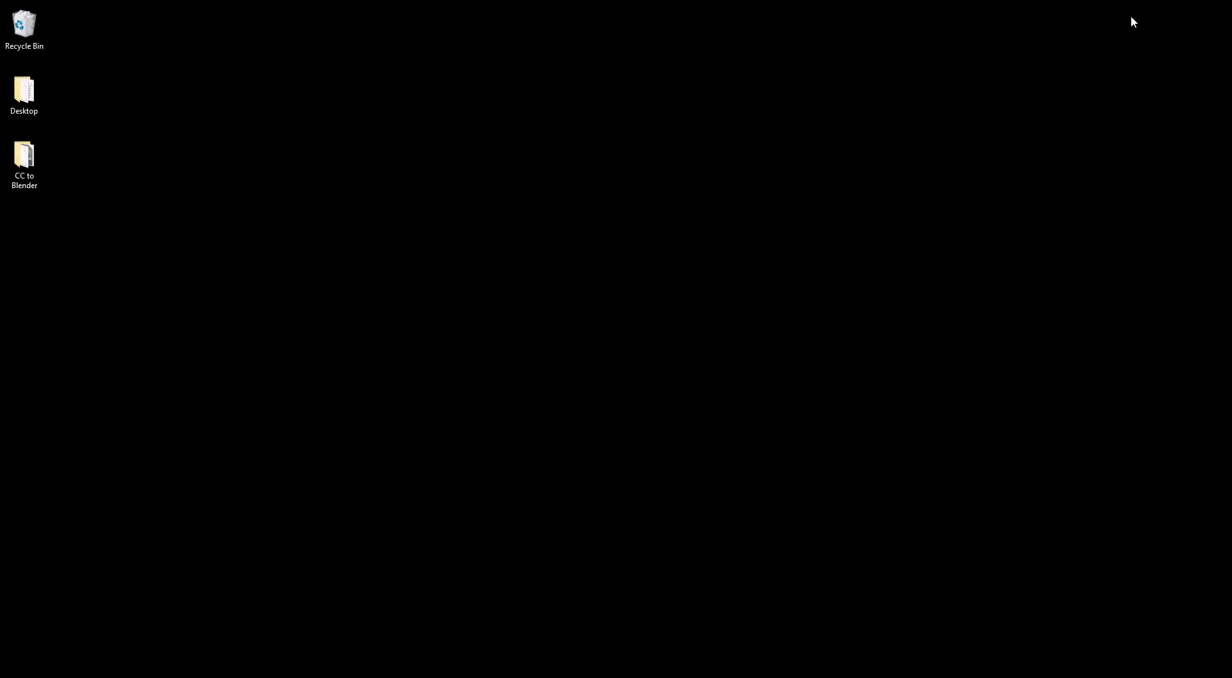
{"action": "double_click", "coordinate": [24, 169]}
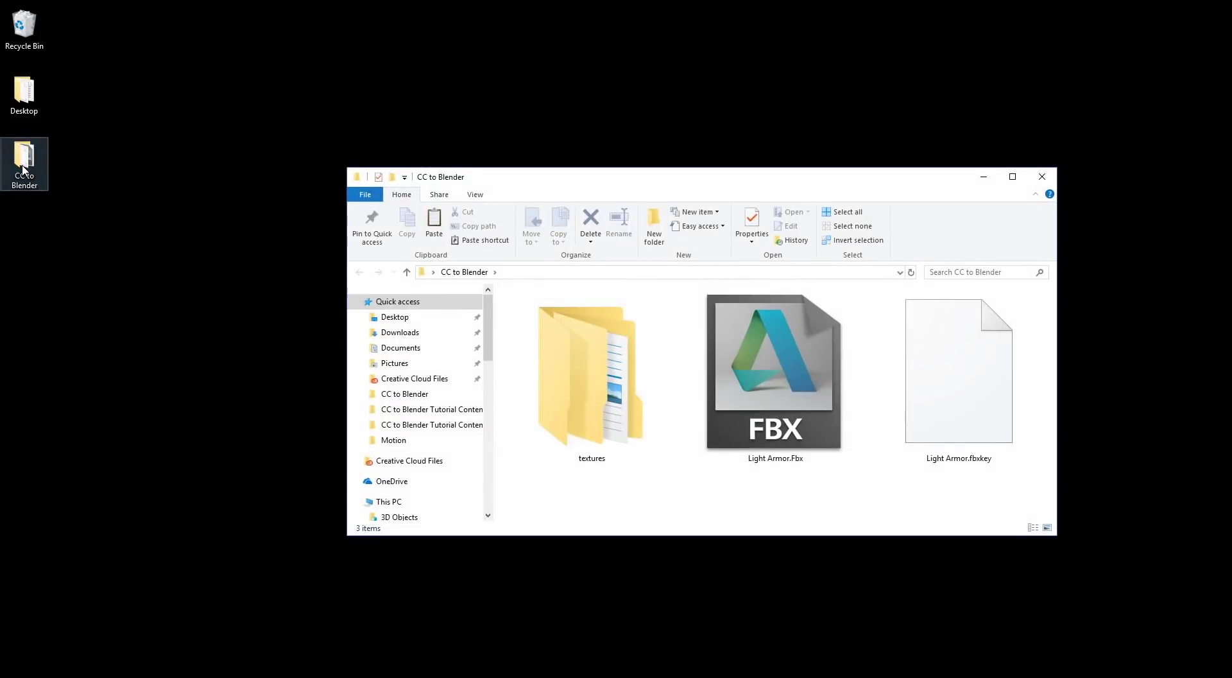
{"action": "left_click", "coordinate": [750, 369]}
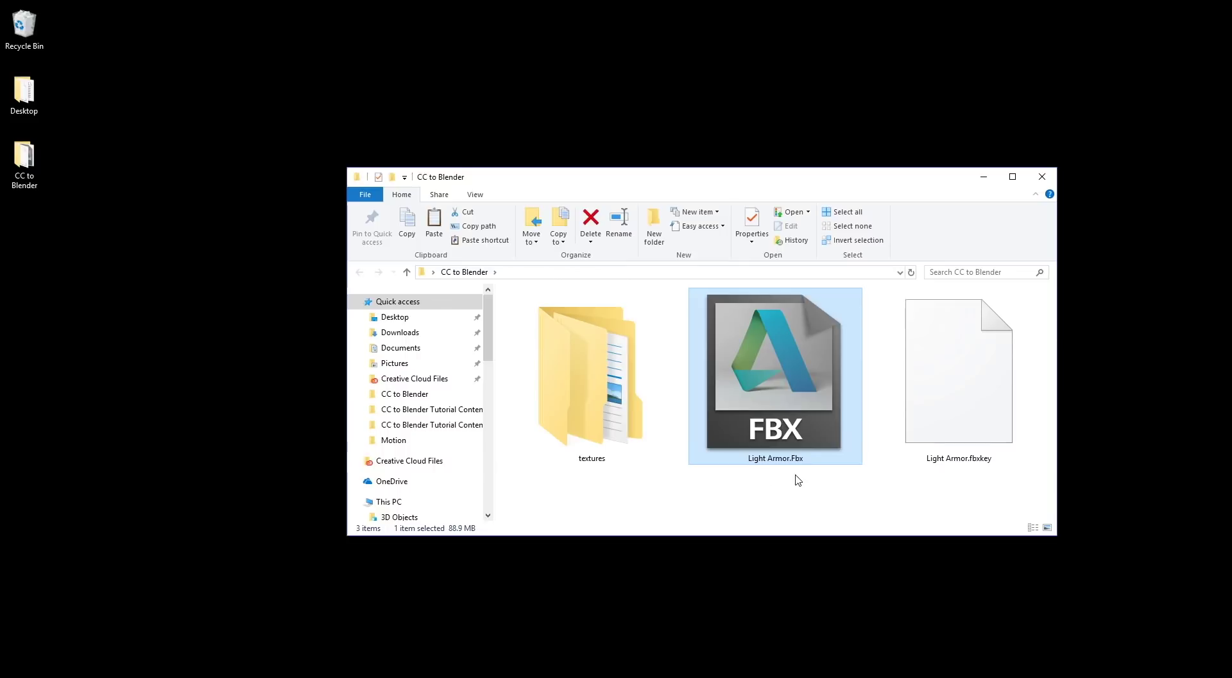
{"action": "left_click", "coordinate": [578, 421]}
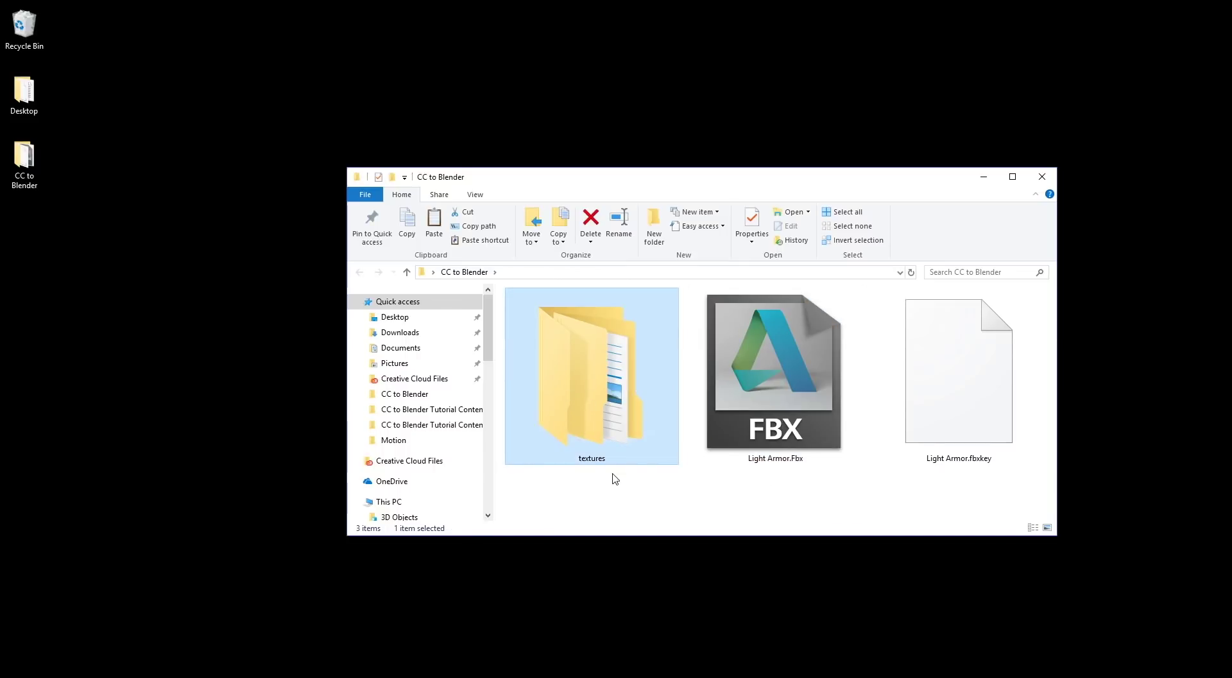
{"action": "left_click", "coordinate": [980, 406]}
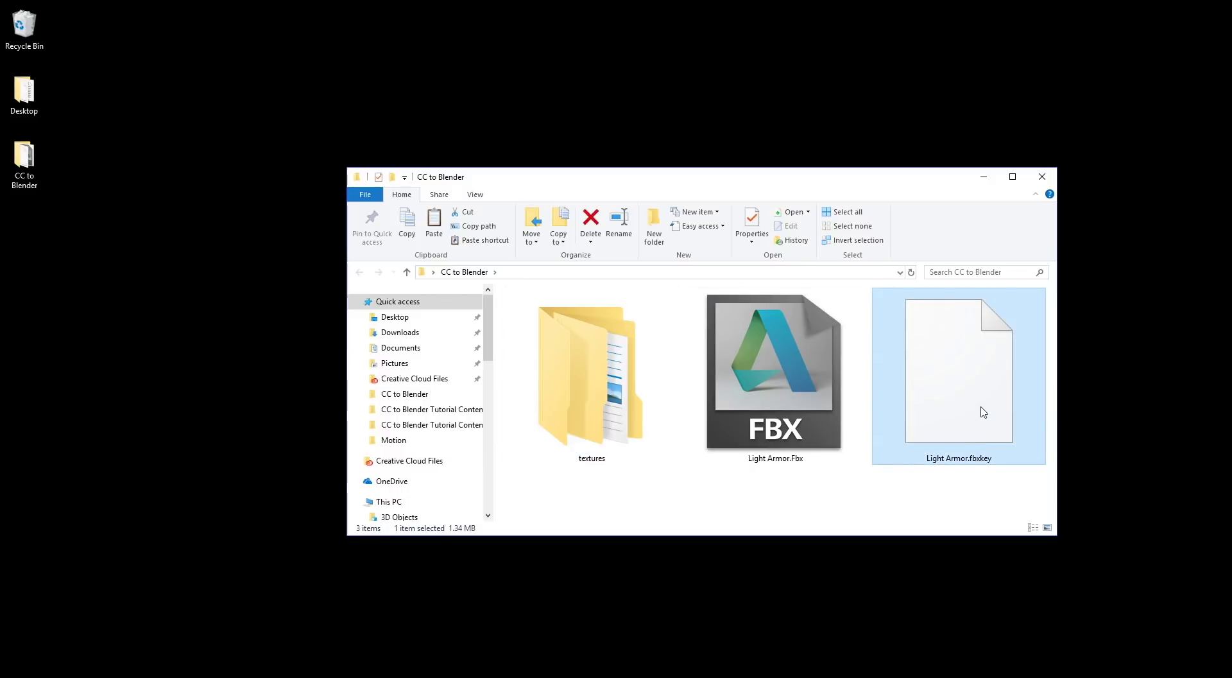
{"action": "left_click", "coordinate": [1041, 176]}
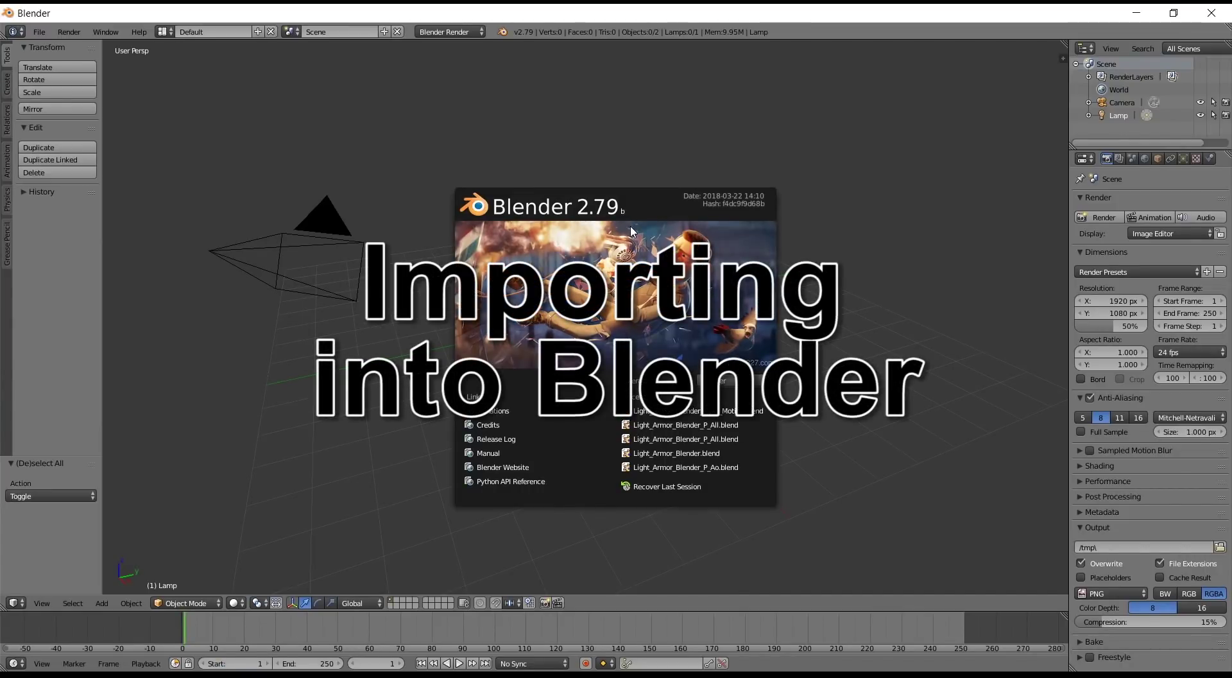
Dismiss the Blender splash screen and set the render engine to Cycles Render
{"action": "left_click", "coordinate": [632, 231]}
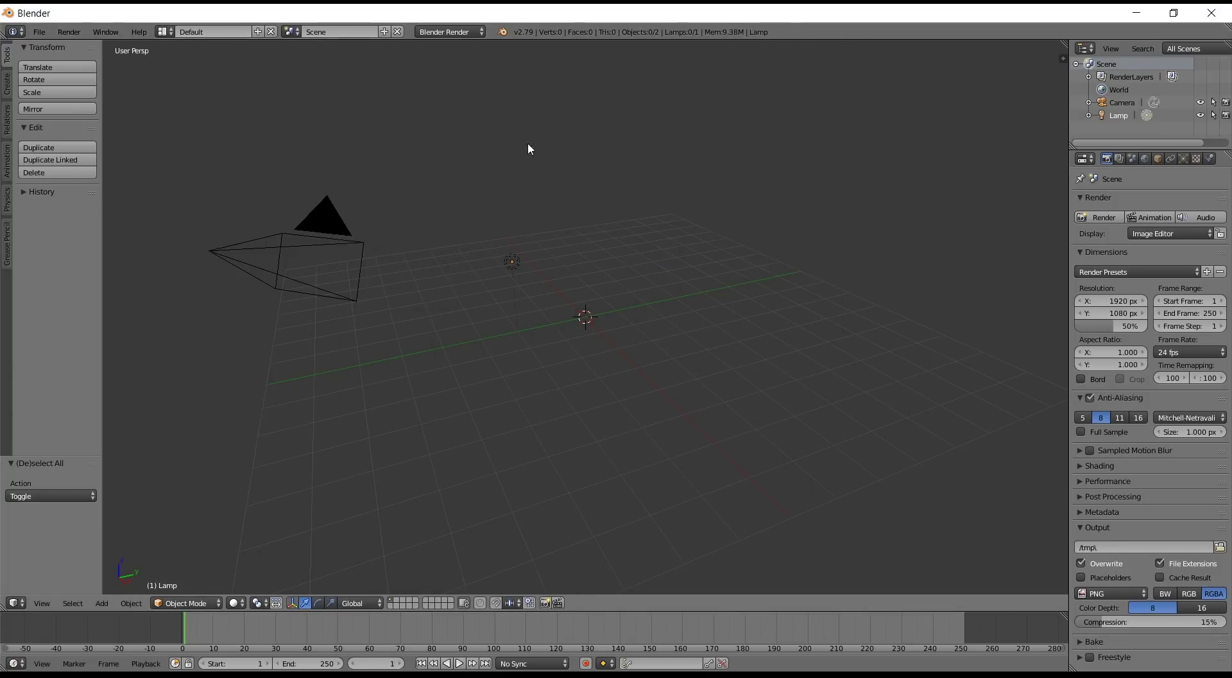
{"action": "left_click", "coordinate": [470, 31]}
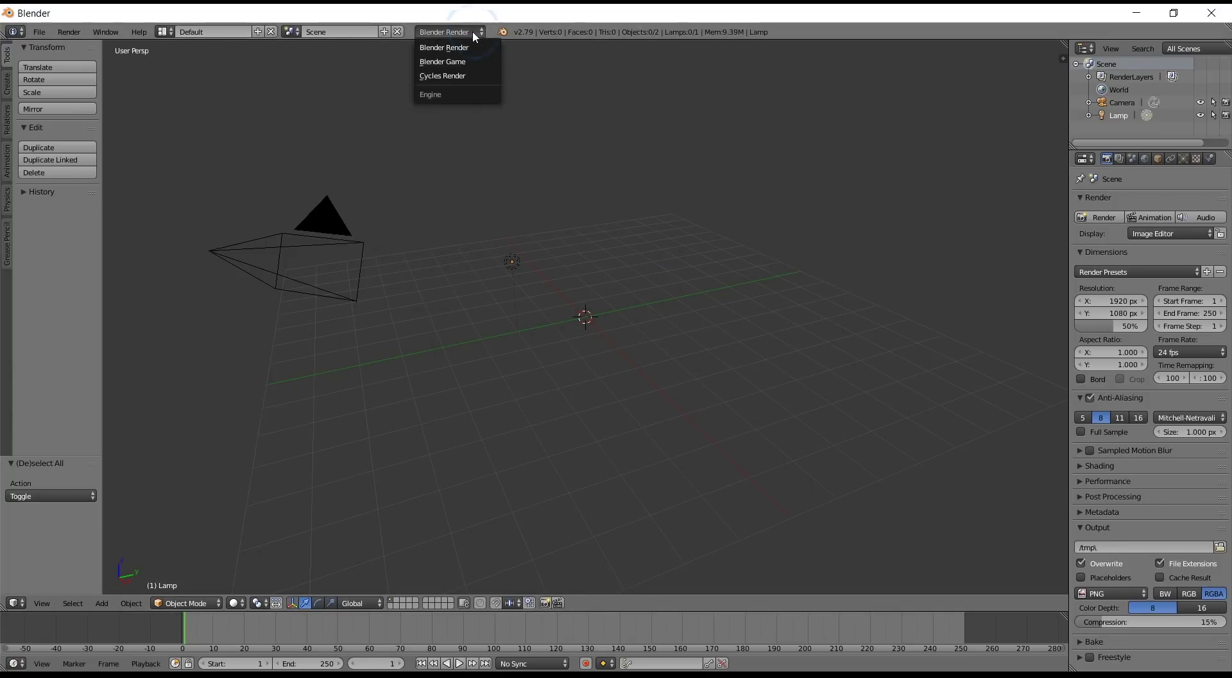
{"action": "left_click", "coordinate": [473, 76]}
Import Light Armor.Fbx from the CC to Blender folder using the default FBX import settings
{"action": "left_click", "coordinate": [40, 31]}
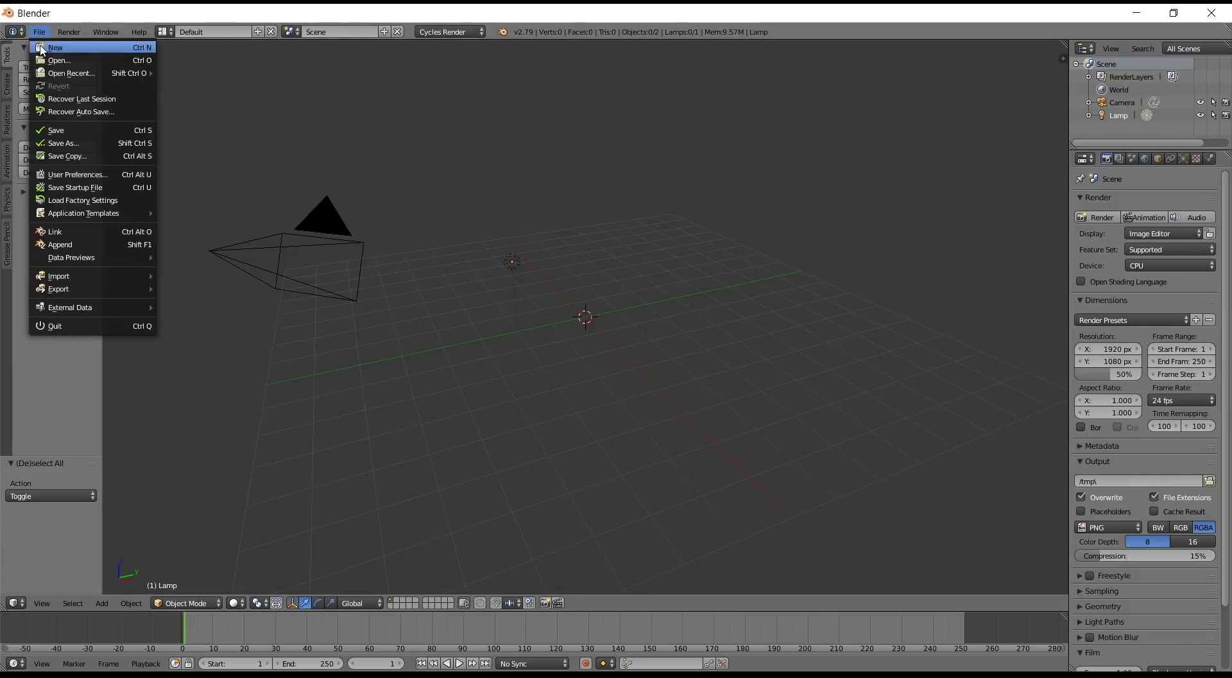
{"action": "mouse_move", "coordinate": [85, 278]}
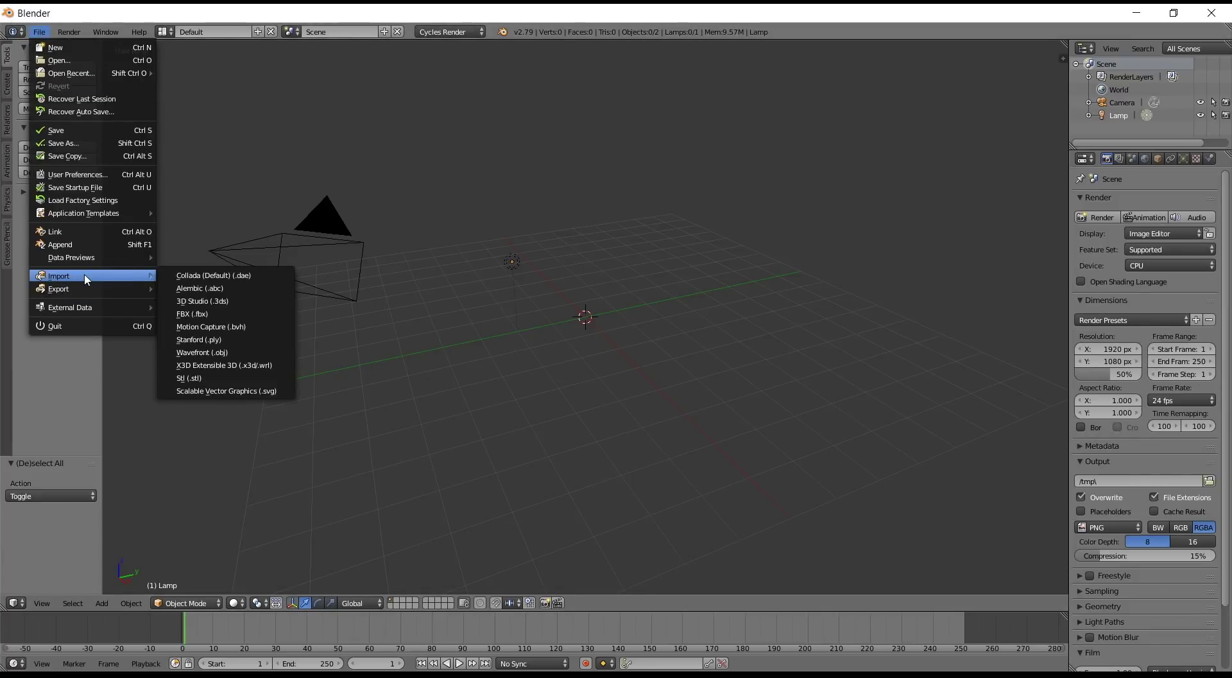
{"action": "left_click", "coordinate": [273, 313]}
{"action": "left_click", "coordinate": [226, 110]}
{"action": "left_click", "coordinate": [237, 119]}
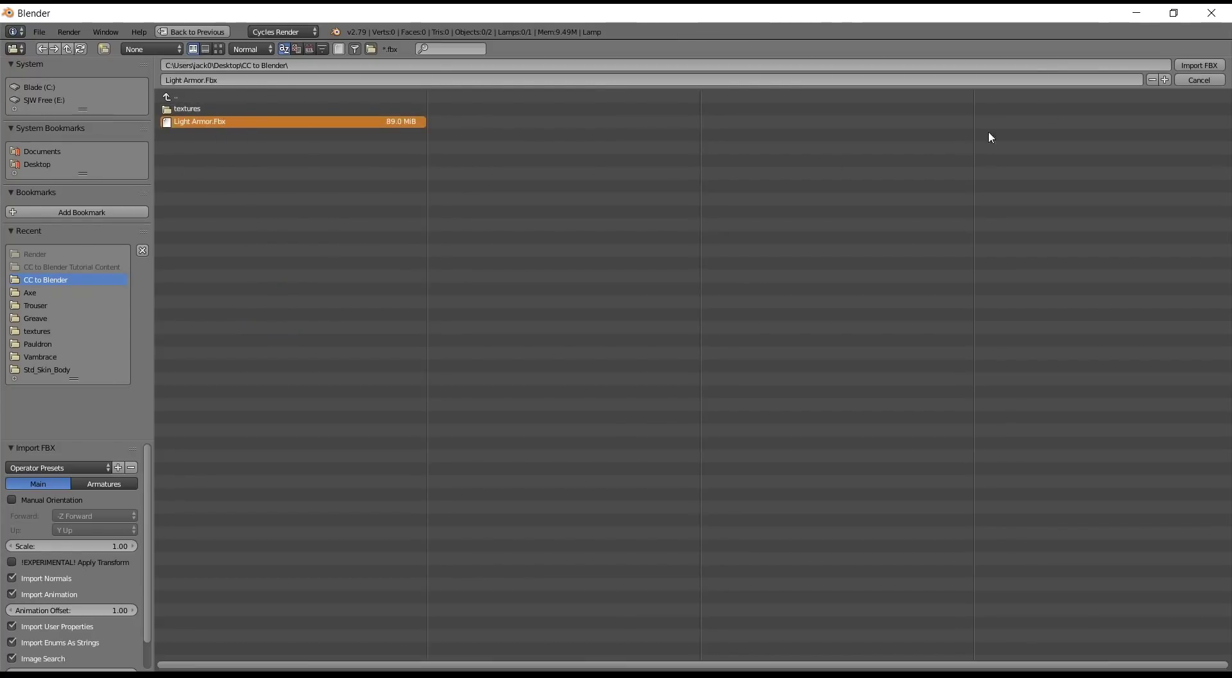
{"action": "left_click", "coordinate": [1194, 64]}
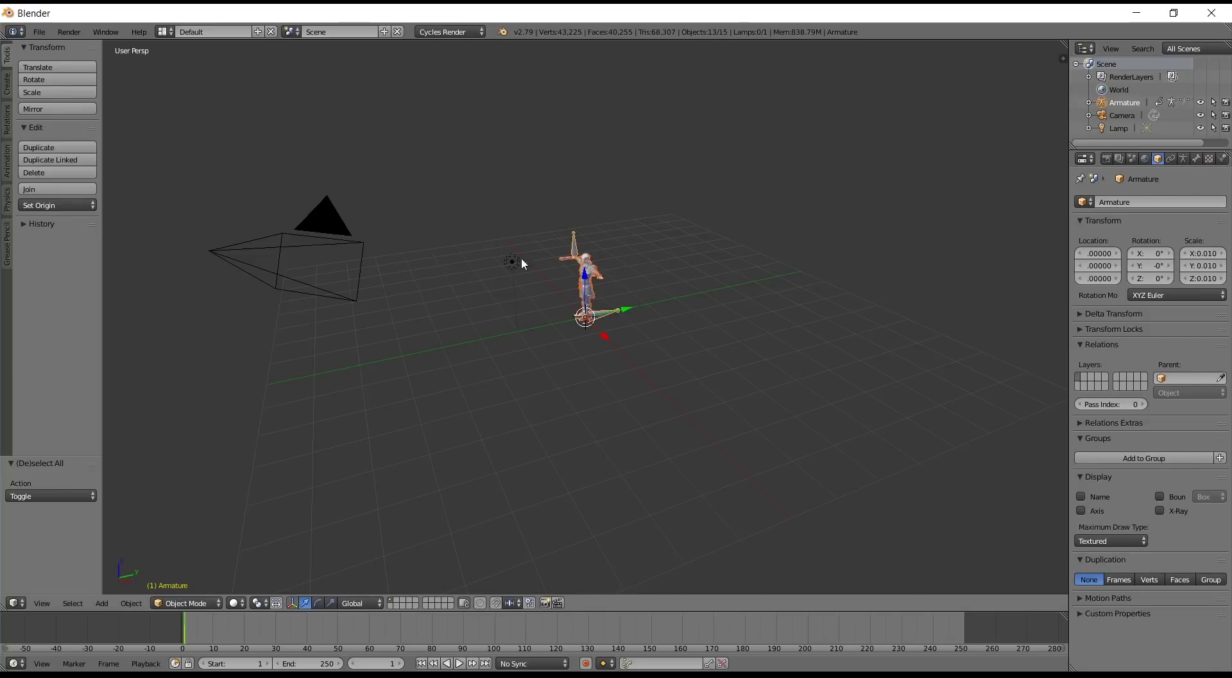
Set the 3D viewport shading to Material to show the imported character's textures
{"action": "scroll", "coordinate": [521, 261], "scroll_direction": "up", "scroll_amount": 8}
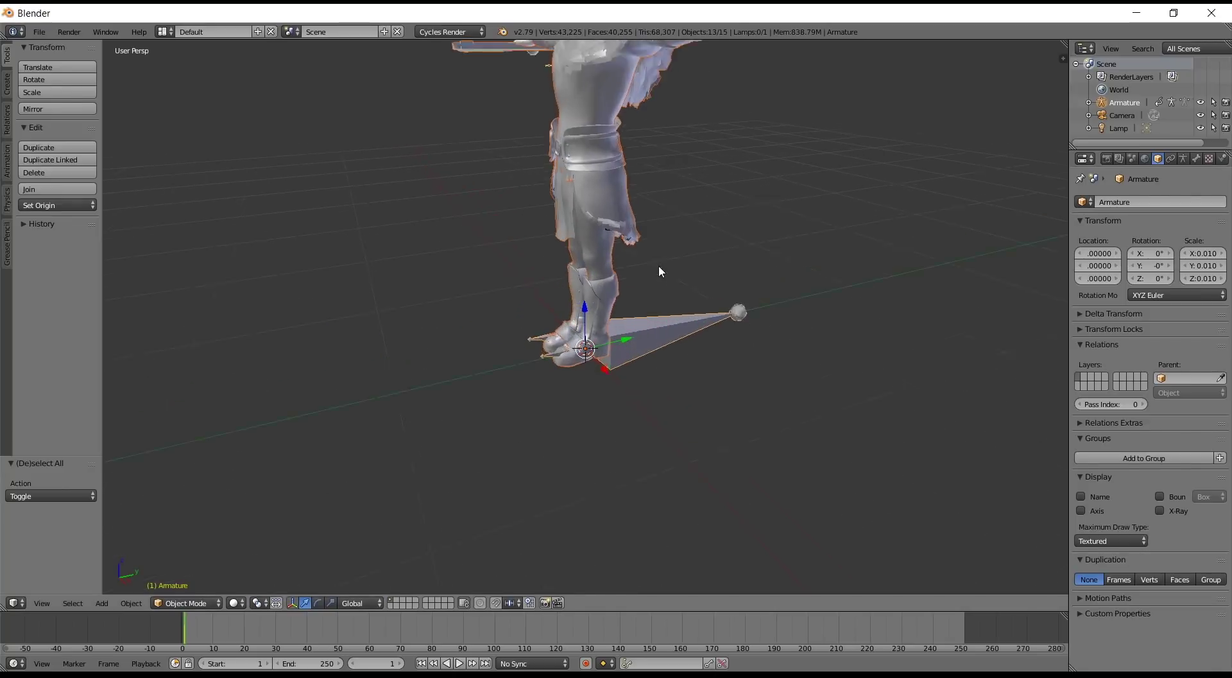
{"action": "scroll", "coordinate": [658, 264], "scroll_direction": "down", "scroll_amount": 3}
{"action": "left_click", "coordinate": [243, 607]}
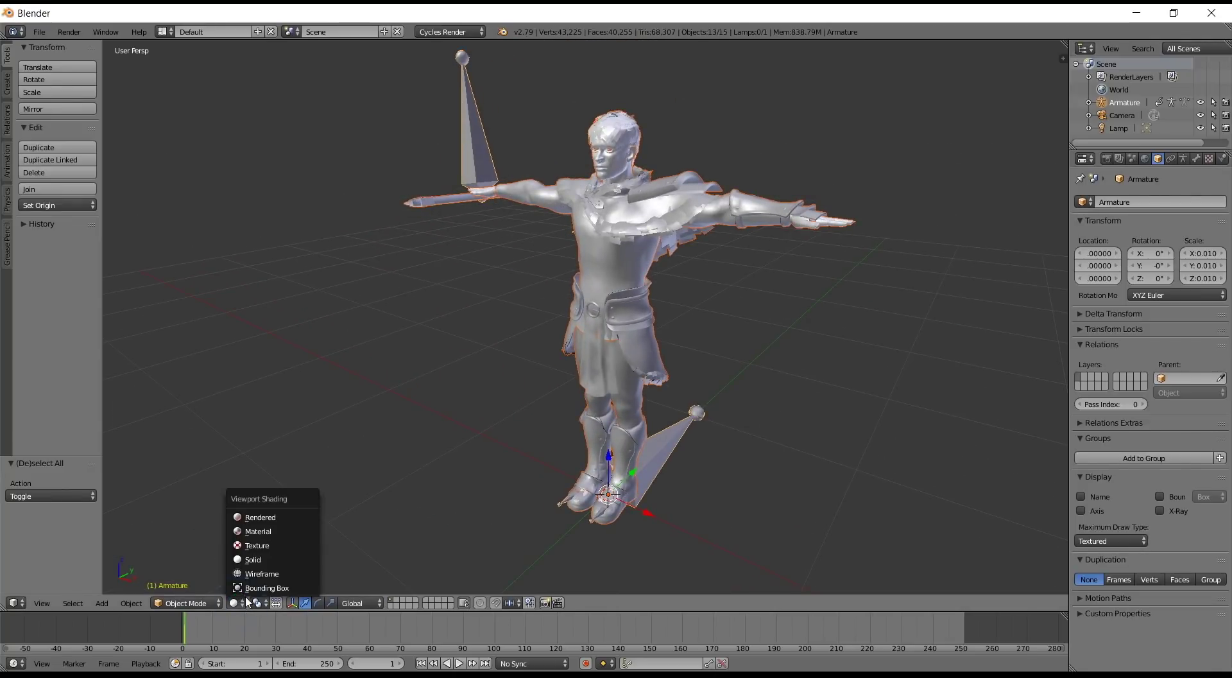
{"action": "left_click", "coordinate": [274, 532]}
Select the character's hair mesh and show its material settings
{"action": "scroll", "coordinate": [620, 278], "scroll_direction": "up", "scroll_amount": 3}
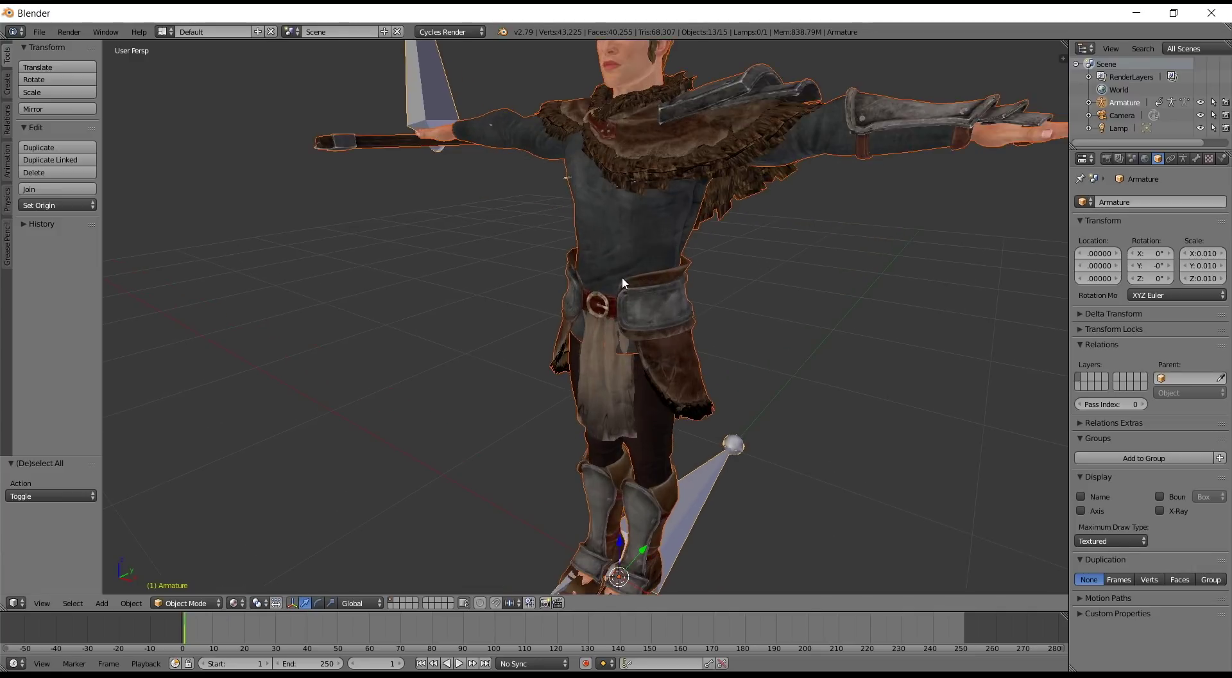
{"action": "middle_click_drag", "start_coordinate": [622, 276], "coordinate": [591, 264]}
{"action": "scroll", "coordinate": [567, 345], "scroll_direction": "up", "scroll_amount": 3}
{"action": "middle_click_drag", "start_coordinate": [566, 340], "coordinate": [587, 371]}
{"action": "scroll", "coordinate": [587, 371], "scroll_direction": "up", "scroll_amount": 2}
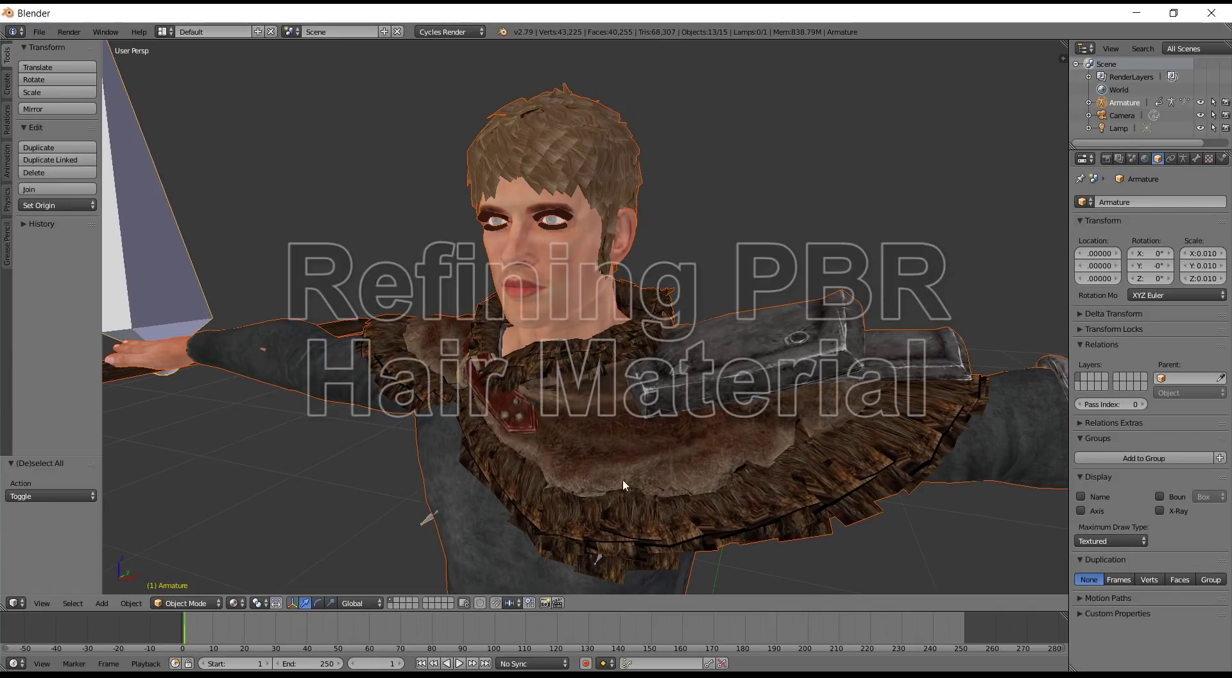
{"action": "right_click", "coordinate": [601, 154]}
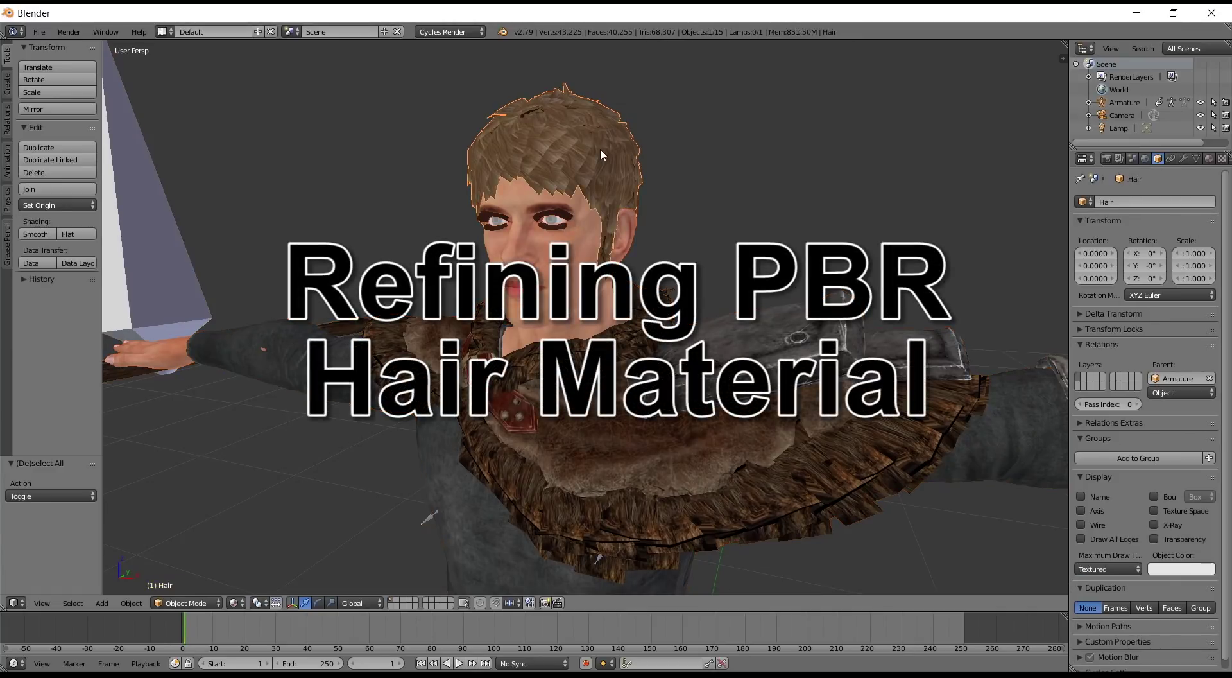
{"action": "left_click", "coordinate": [1209, 158]}
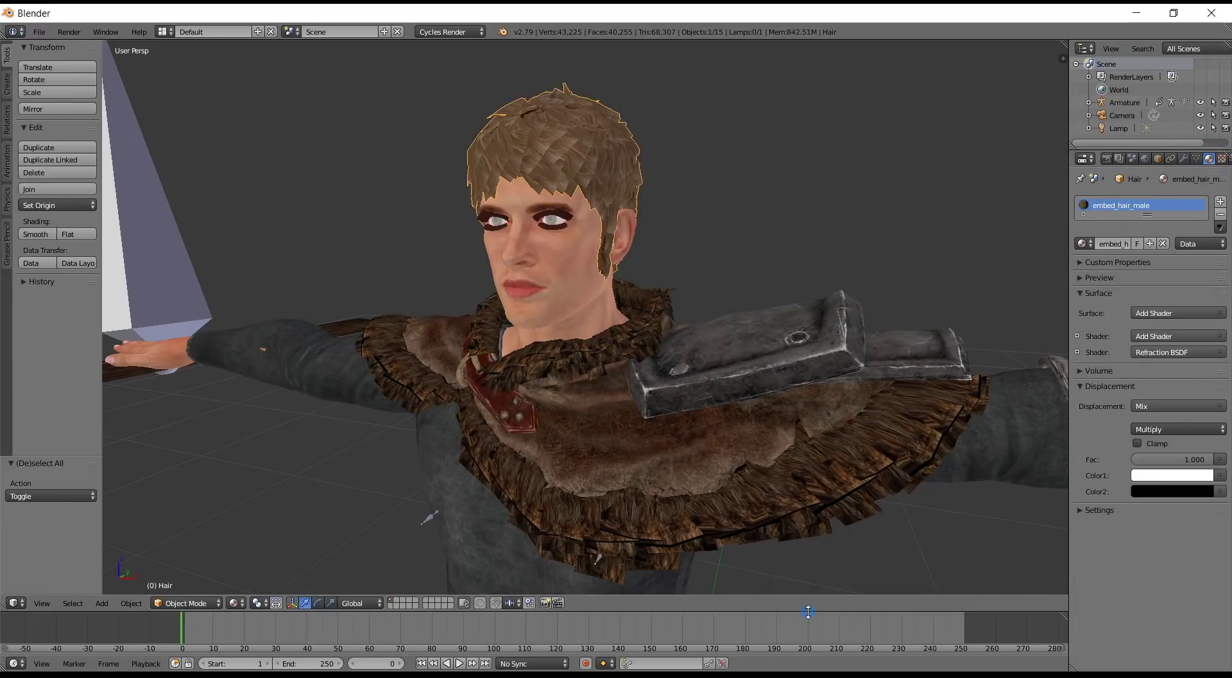
Enlarge the timeline area below the 3D view and turn it into a Node Editor showing the hair material
{"action": "left_click_drag", "start_coordinate": [809, 611], "coordinate": [806, 183]}
{"action": "middle_click_drag", "start_coordinate": [806, 183], "coordinate": [583, 91]}
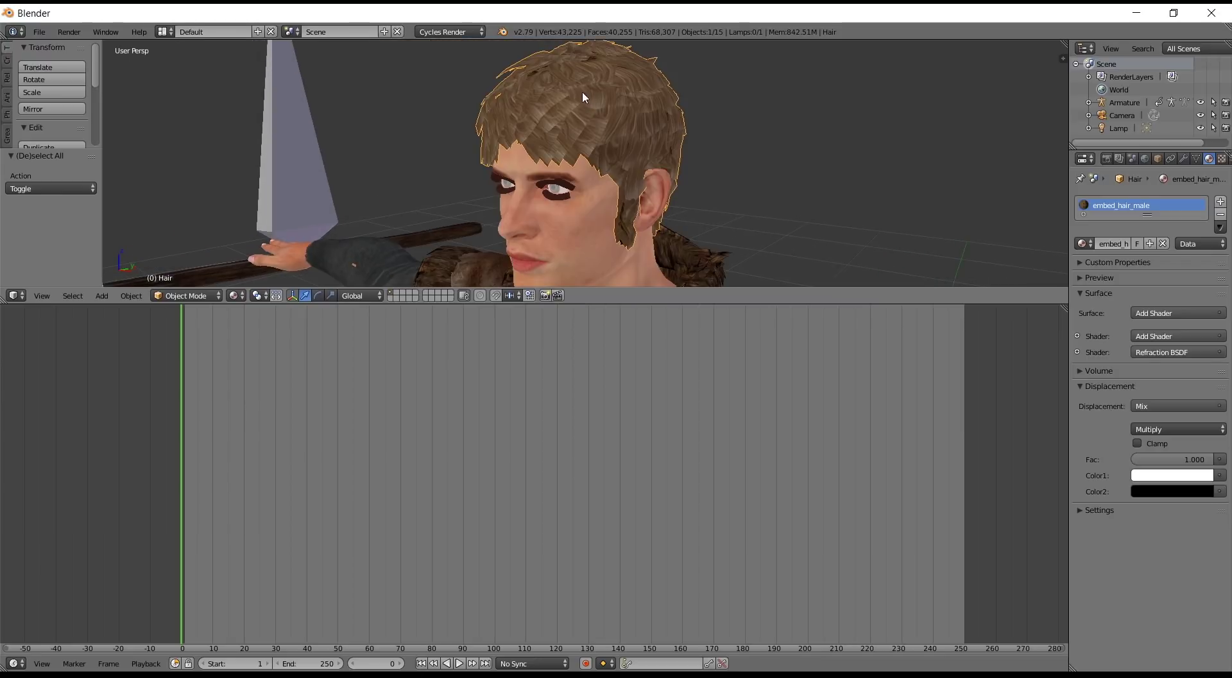
{"action": "left_click", "coordinate": [15, 663]}
{"action": "left_click", "coordinate": [73, 521]}
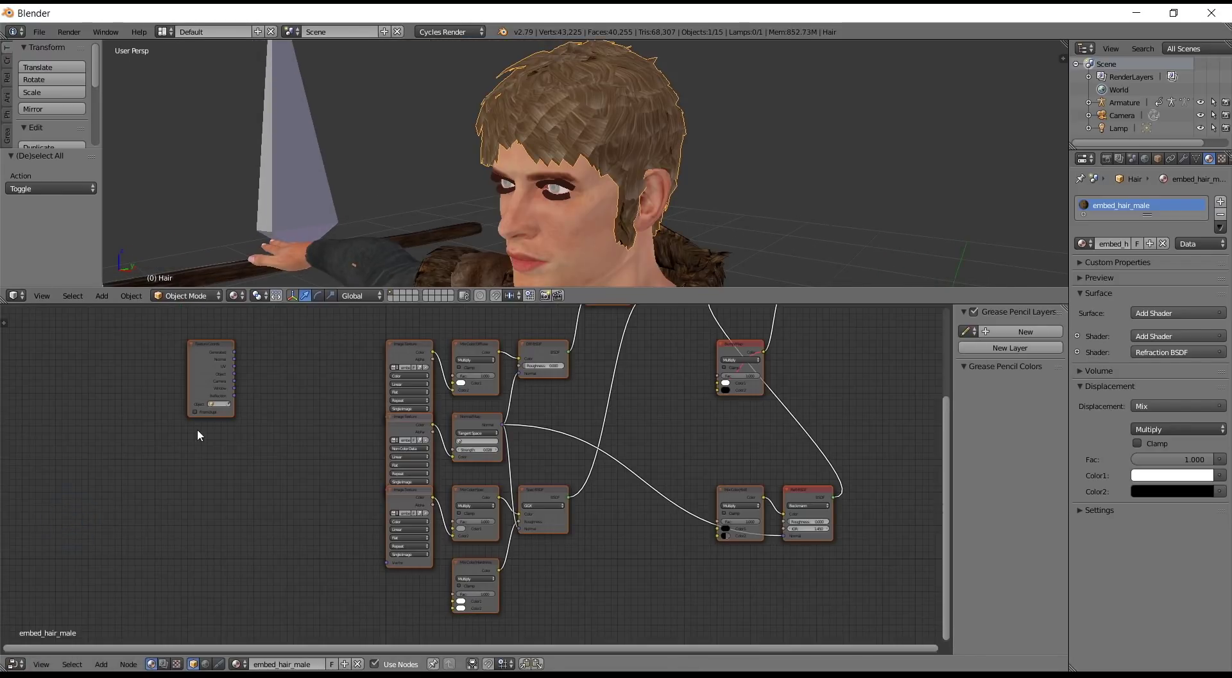
Set the 3D viewport shading to Rendered to preview the hair material beside its node tree
{"action": "left_click", "coordinate": [235, 296]}
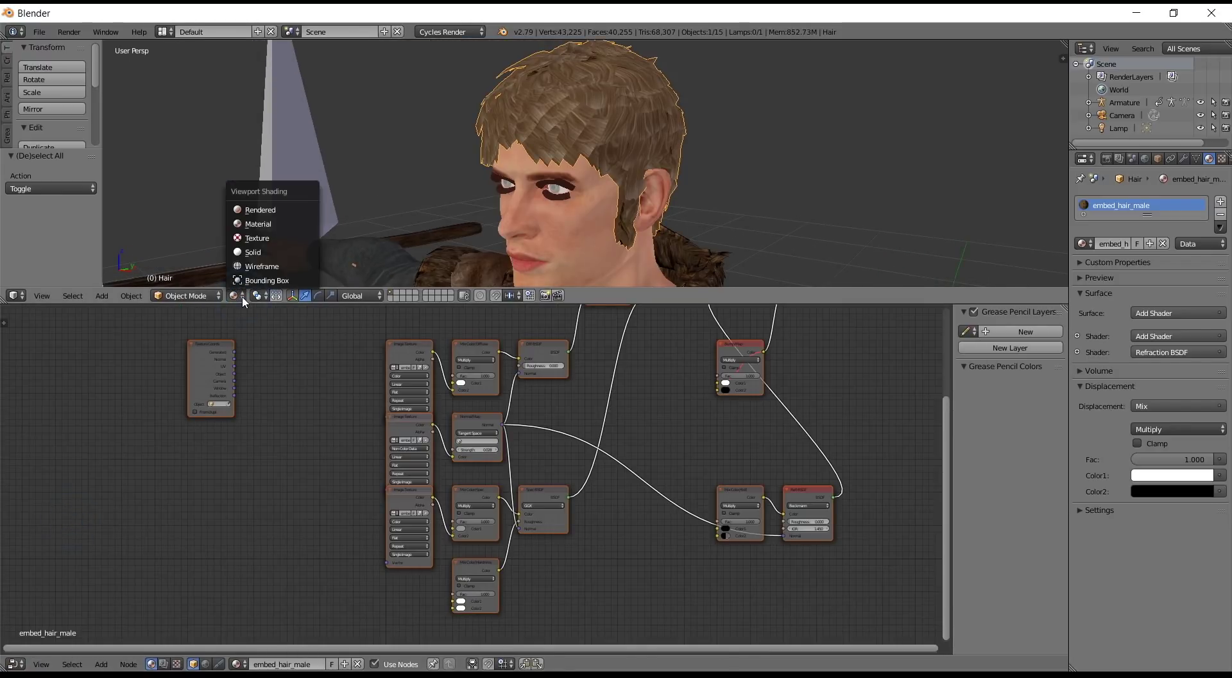
{"action": "left_click", "coordinate": [284, 211]}
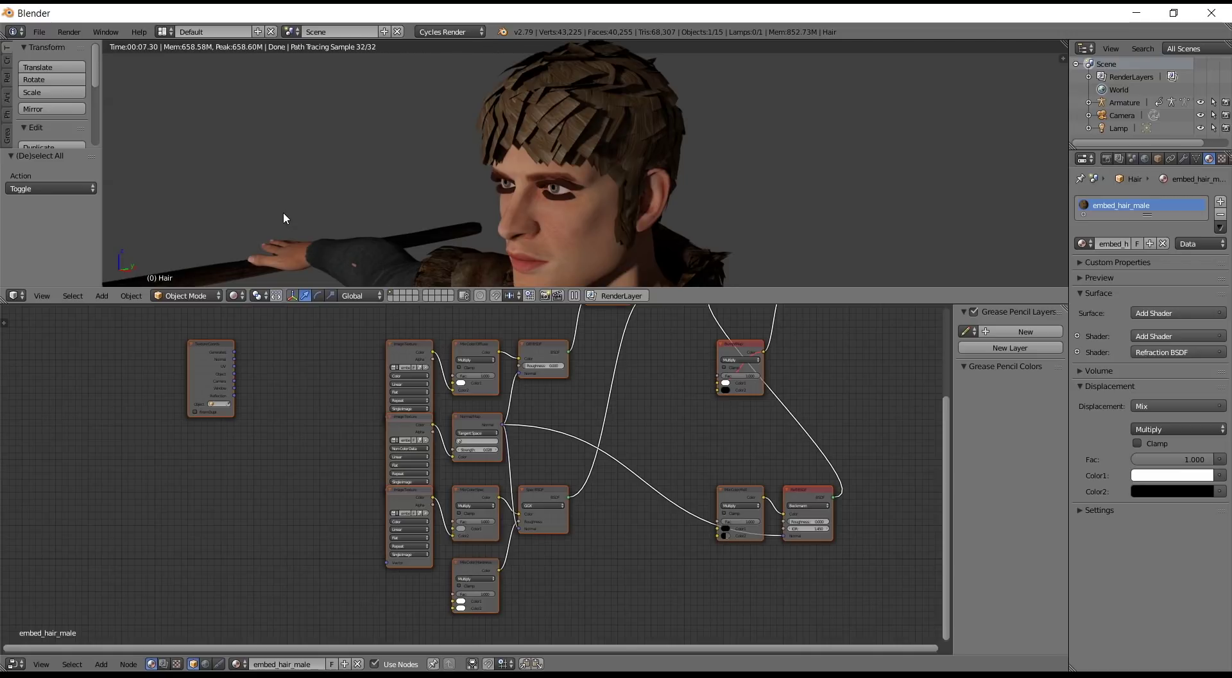
{"action": "key", "text": "Home"}
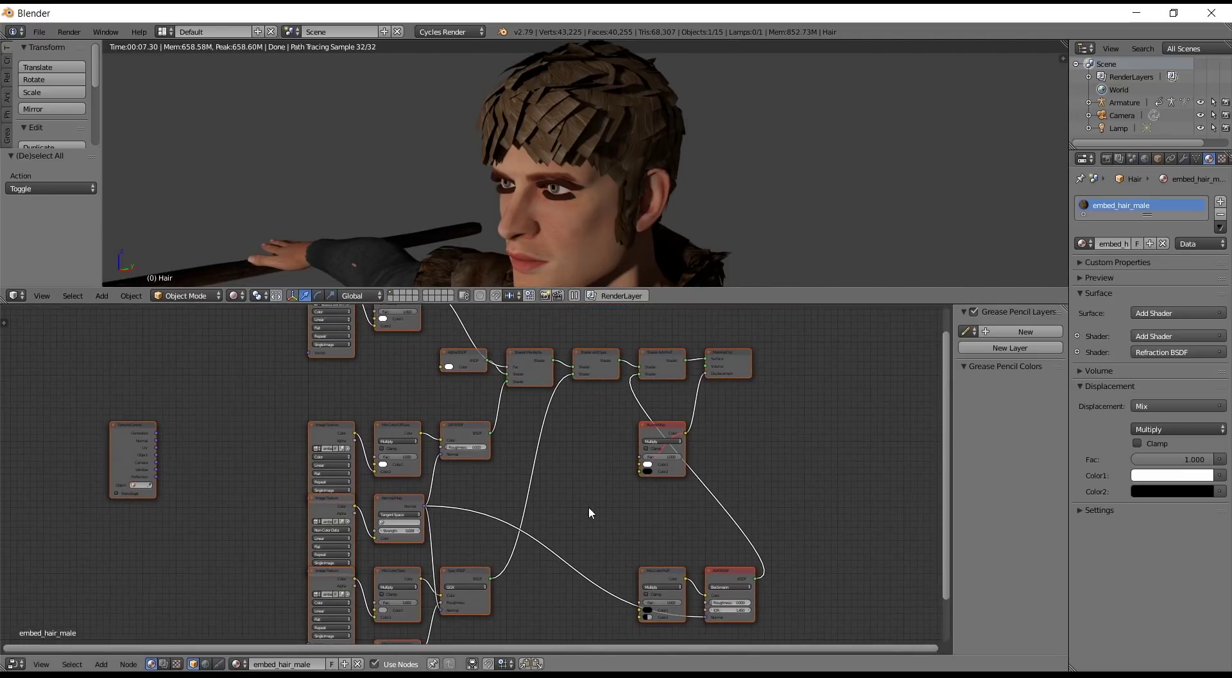
Delete all existing nodes of the hair material and add a Principled BSDF shader node
{"action": "key", "text": "x"}
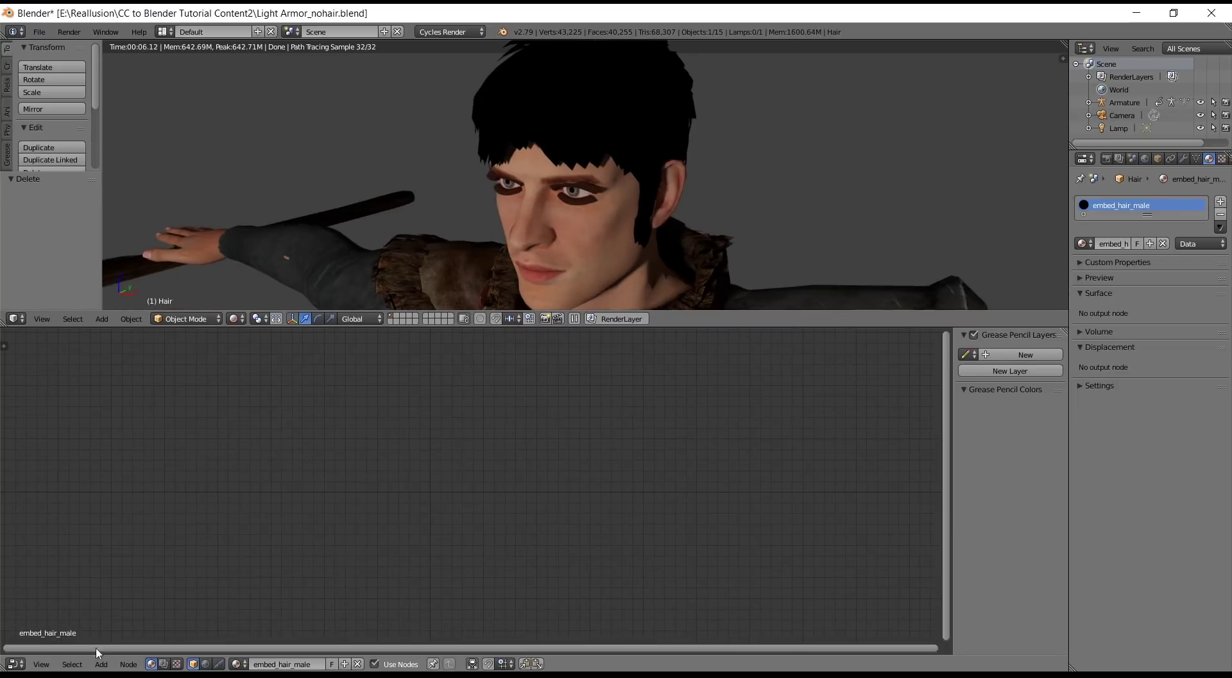
{"action": "left_click", "coordinate": [100, 663]}
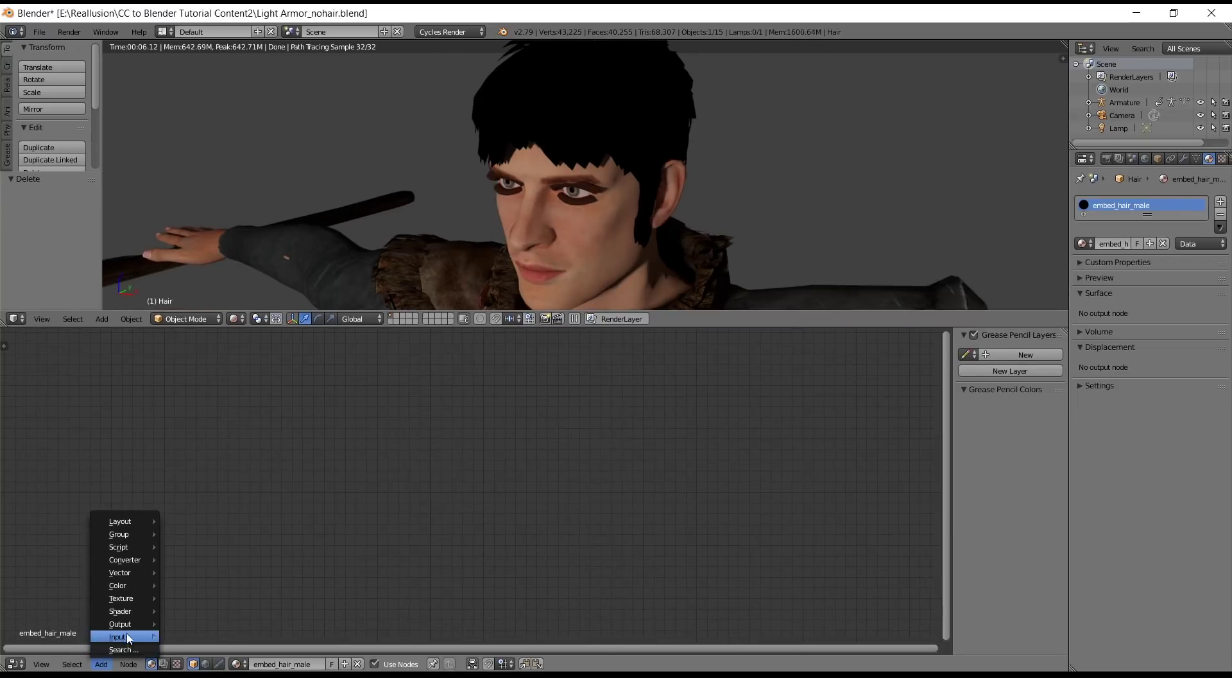
{"action": "mouse_move", "coordinate": [140, 611]}
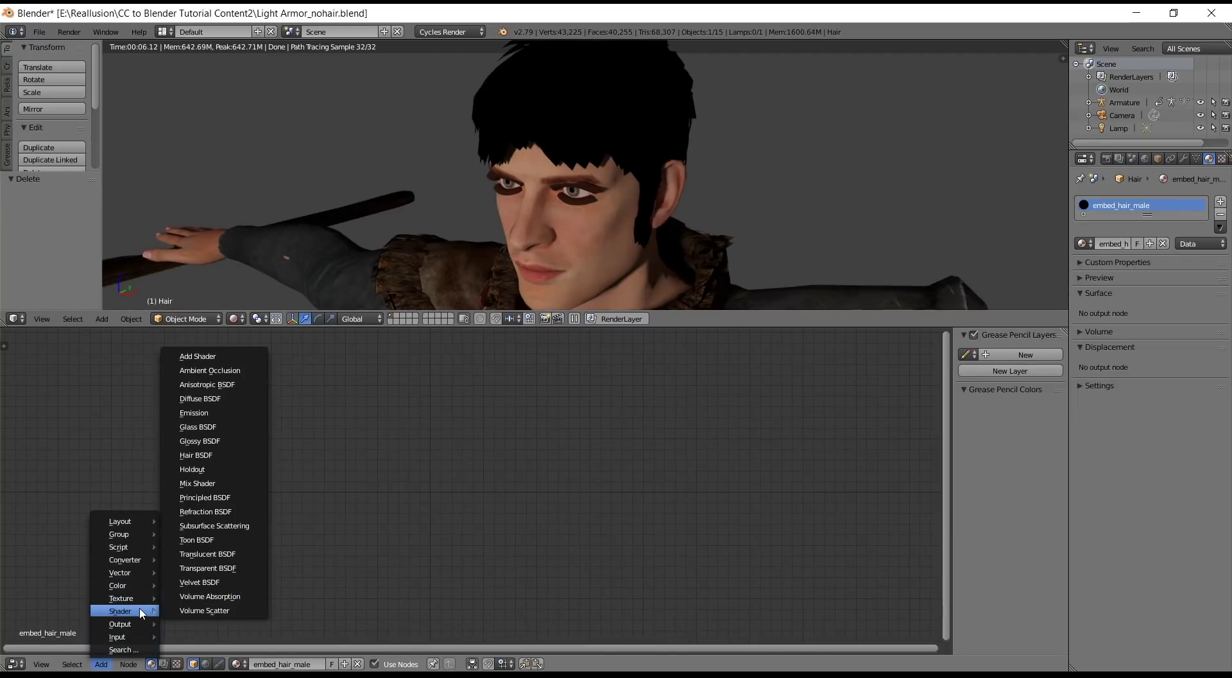
{"action": "left_click", "coordinate": [240, 498]}
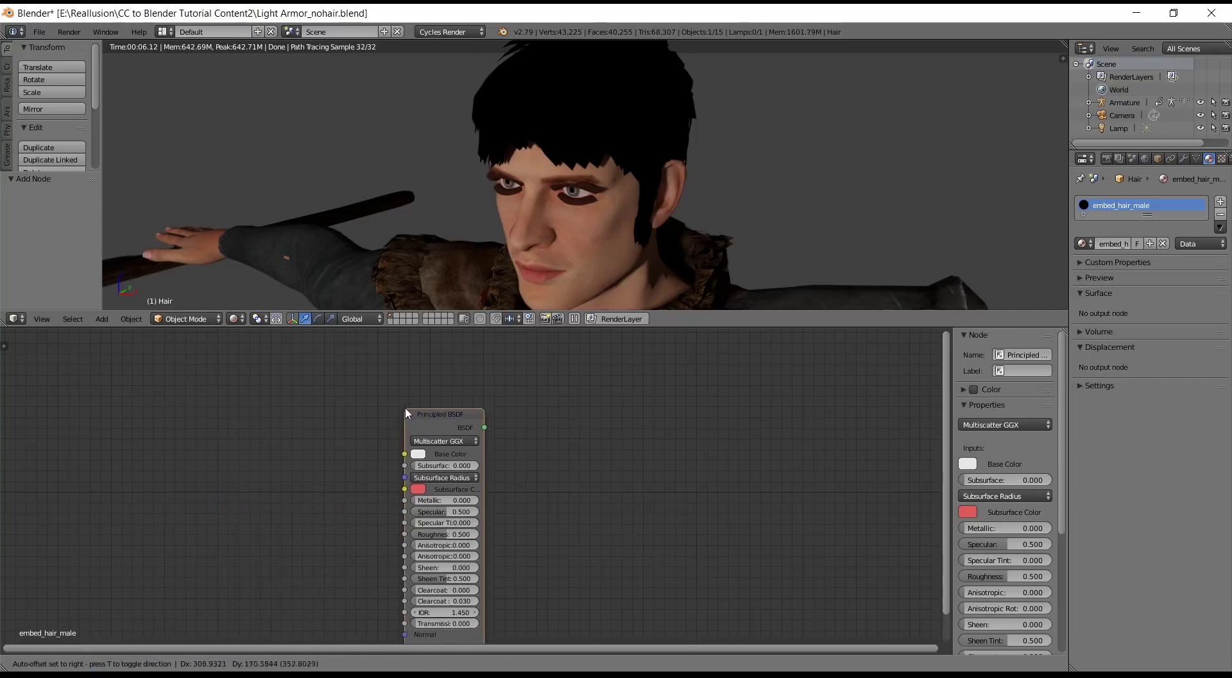
{"action": "left_click", "coordinate": [418, 356]}
{"action": "scroll", "coordinate": [514, 396], "scroll_direction": "up", "scroll_amount": 1}
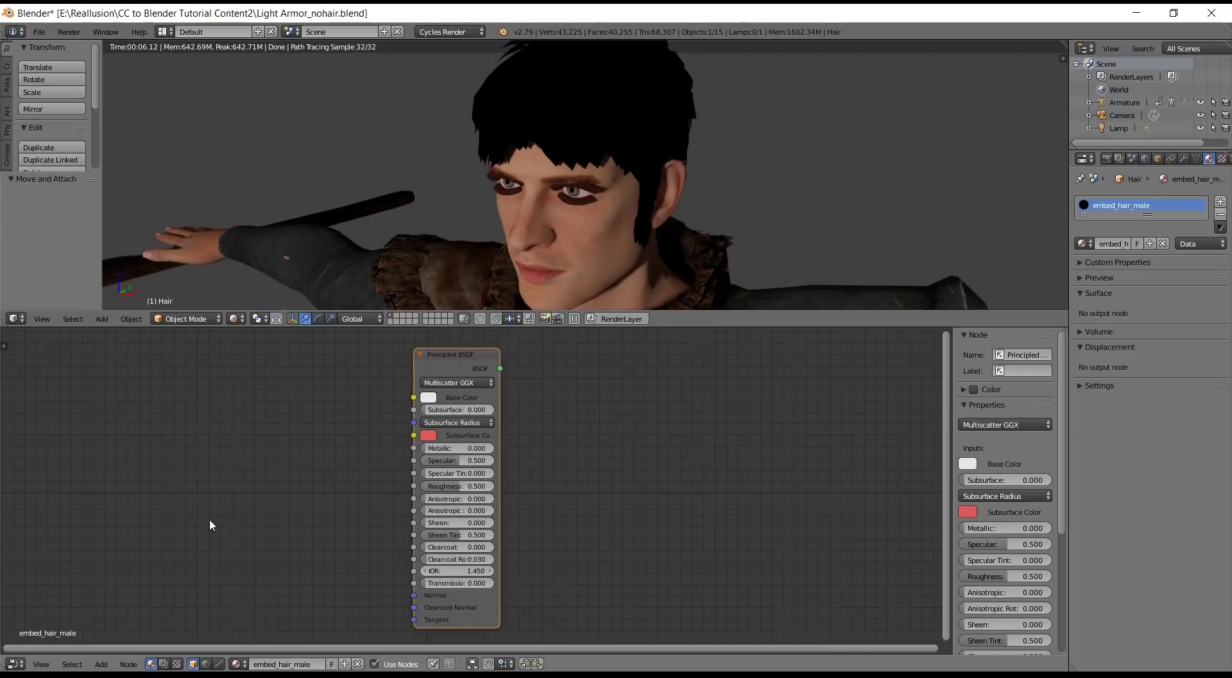
Add an Image Texture node beside the Base Color input of the Principled BSDF
{"action": "left_click", "coordinate": [101, 664]}
{"action": "mouse_move", "coordinate": [128, 598]}
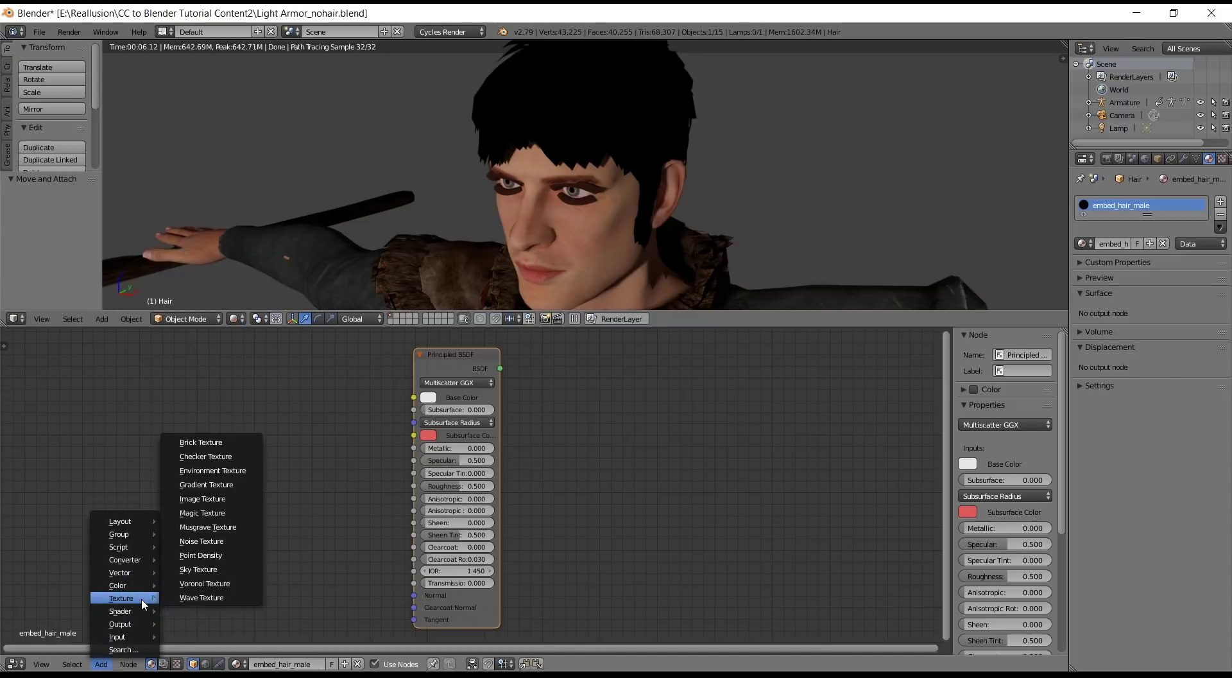
{"action": "left_click", "coordinate": [204, 498]}
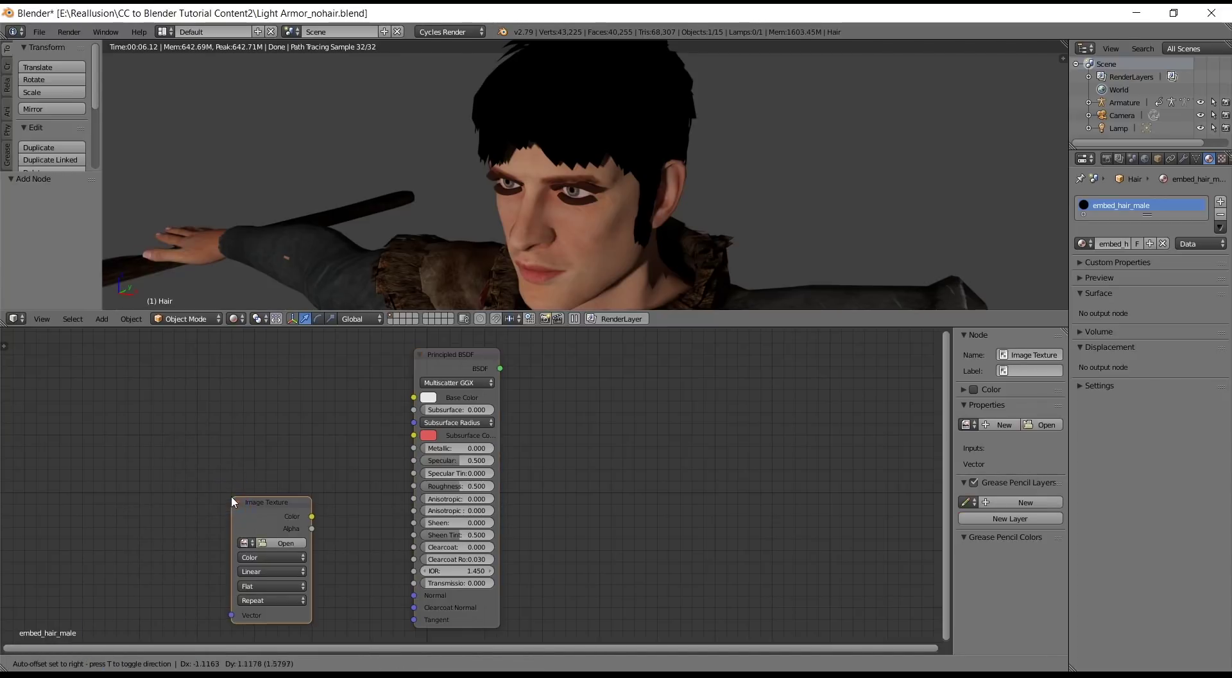
{"action": "left_click", "coordinate": [263, 379]}
{"action": "scroll", "coordinate": [226, 416], "scroll_direction": "up", "scroll_amount": 3}
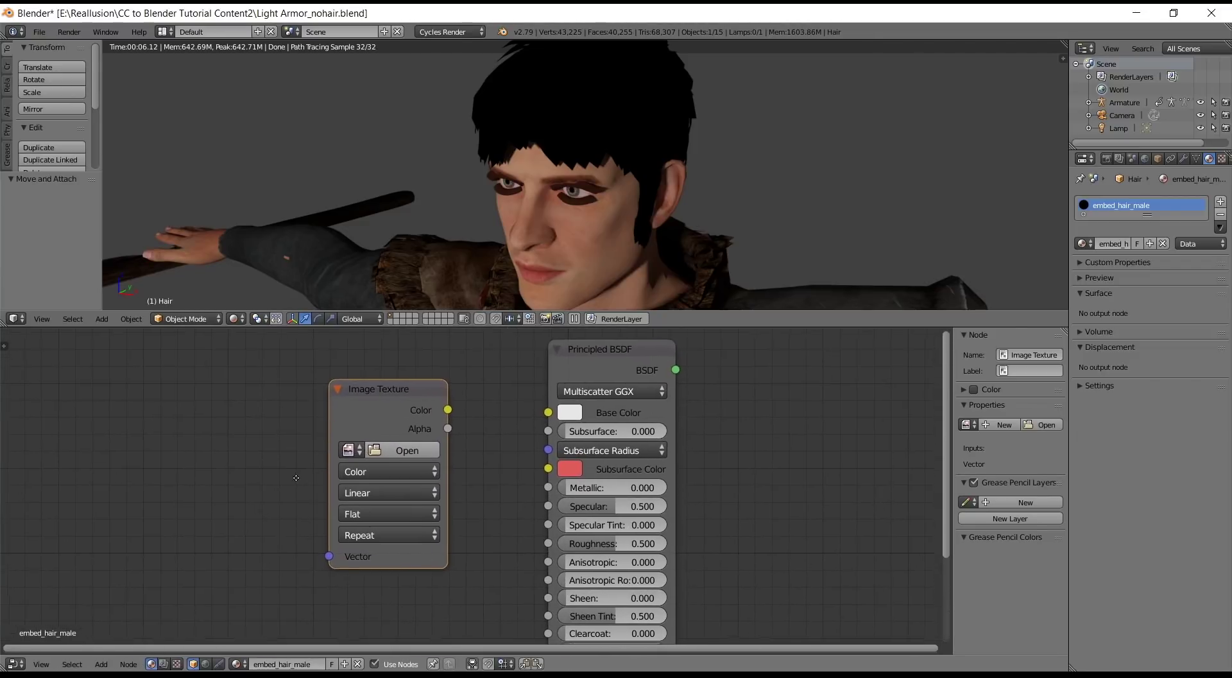
Load embed_hair_male_Diffuse into the Image Texture node and link its Color output to the Principled BSDF's Base Color
{"action": "left_click", "coordinate": [352, 451]}
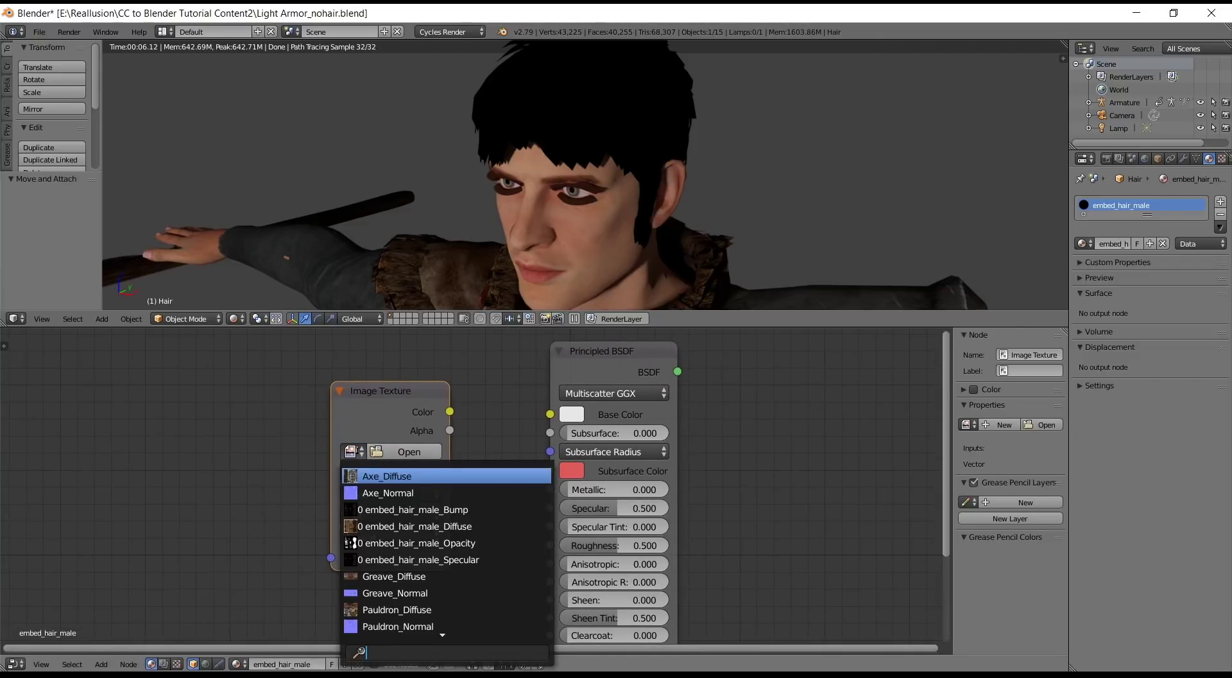
{"action": "type", "text": "hair"}
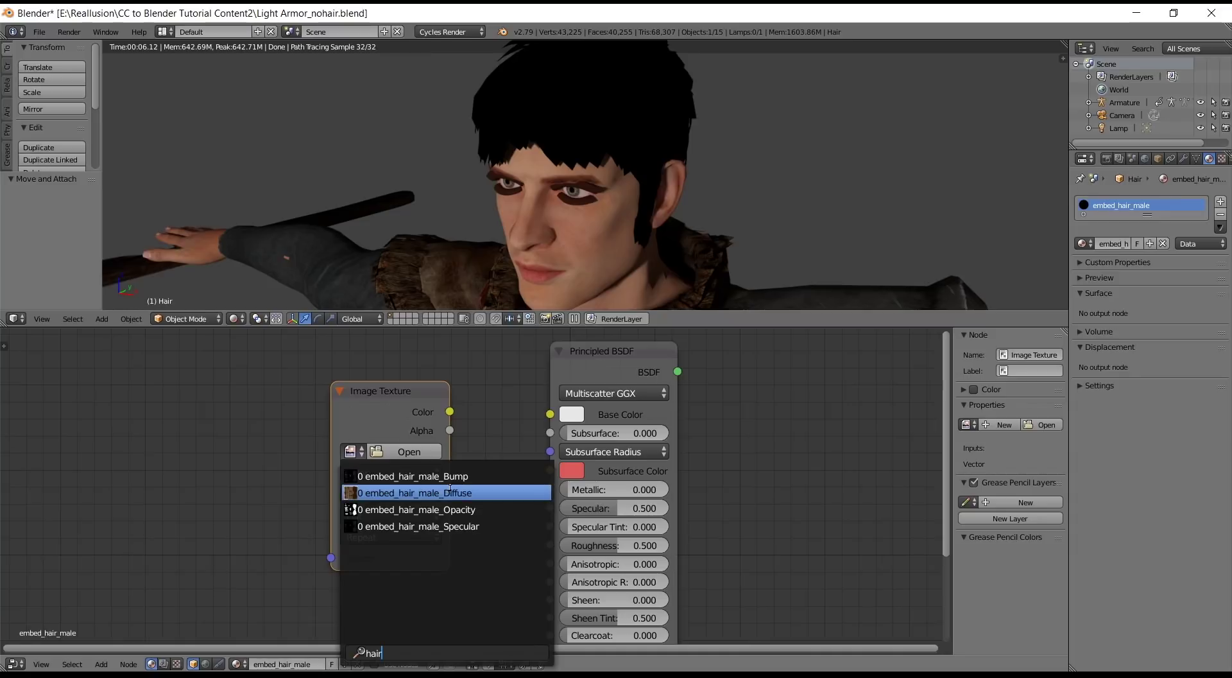
{"action": "left_click", "coordinate": [485, 493]}
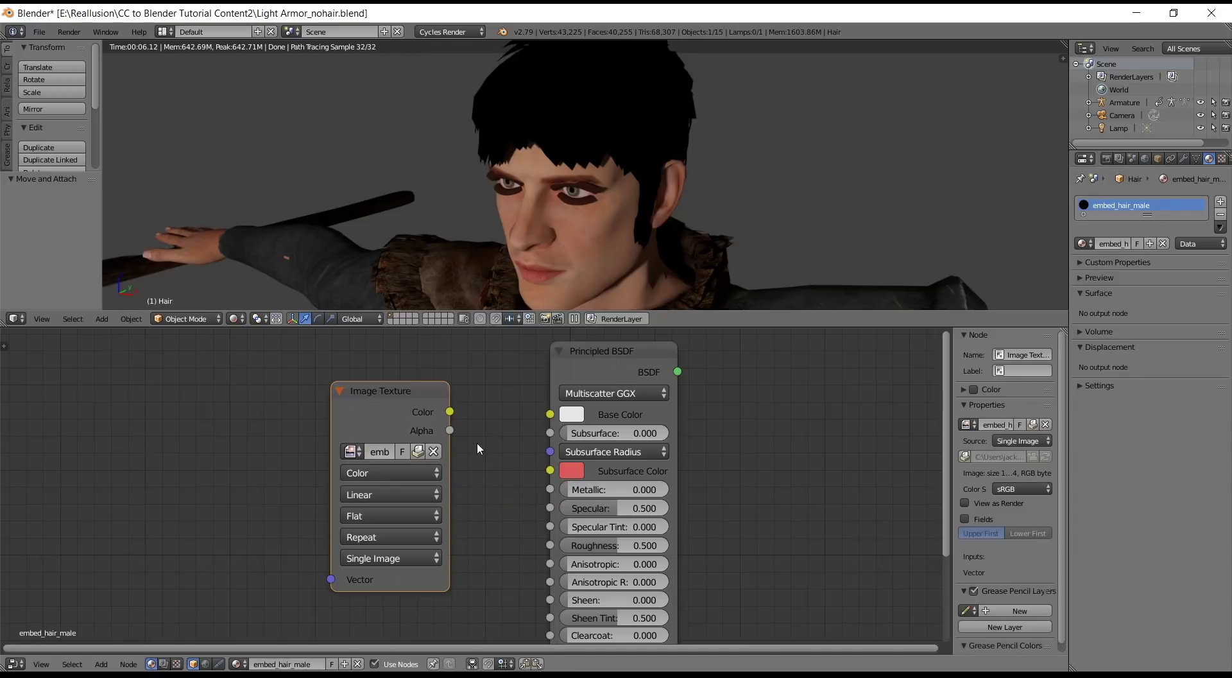
{"action": "left_click_drag", "start_coordinate": [450, 412], "coordinate": [460, 414]}
{"action": "left_click_drag", "start_coordinate": [547, 416], "coordinate": [550, 414]}
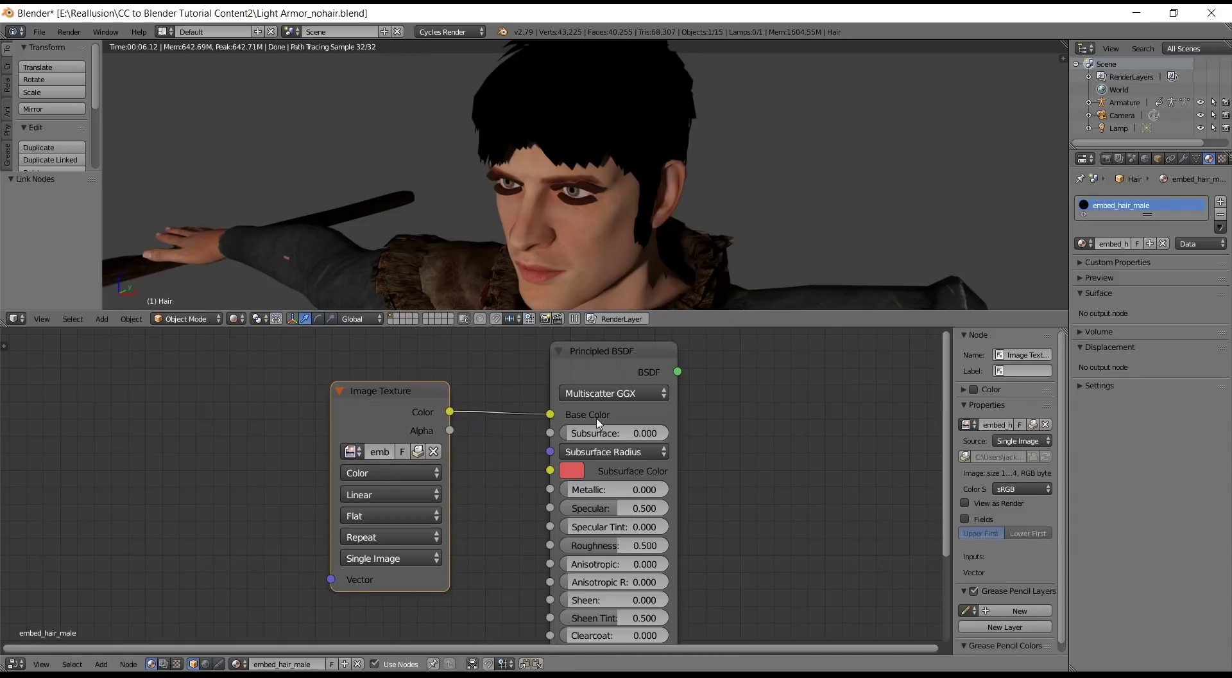
Add a Material Output node and link the Principled BSDF to its Surface input
{"action": "middle_click_drag", "start_coordinate": [550, 414], "coordinate": [362, 436]}
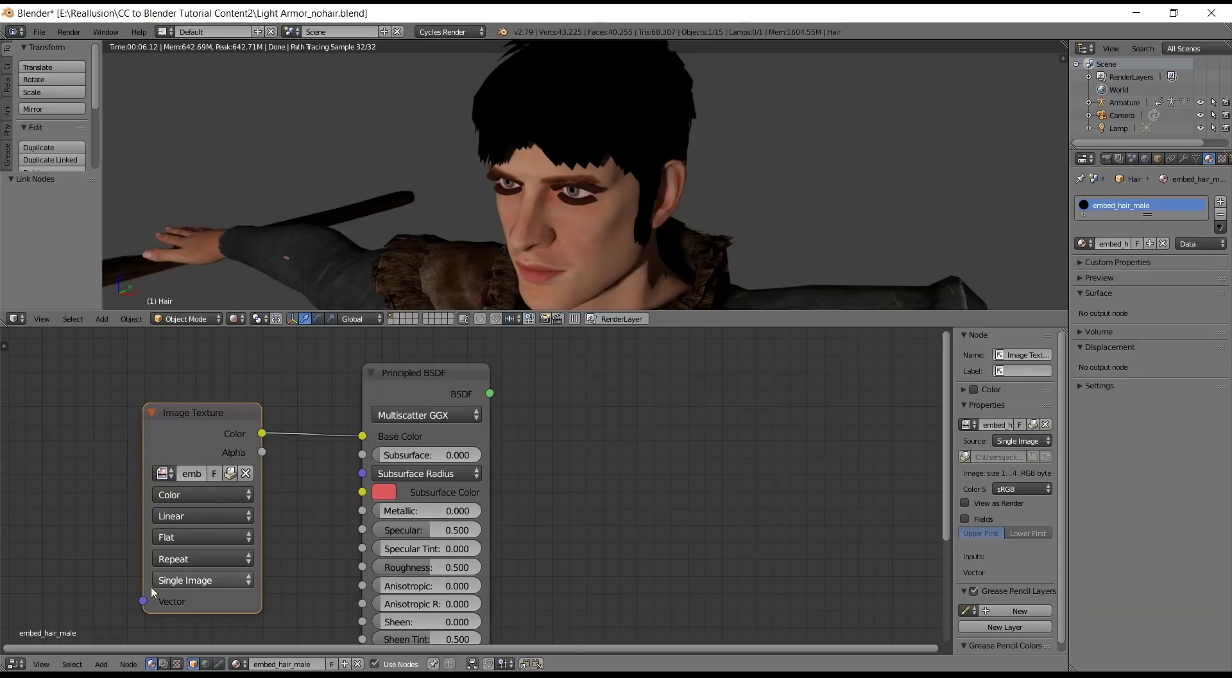
{"action": "left_click", "coordinate": [100, 664]}
{"action": "mouse_move", "coordinate": [130, 625]}
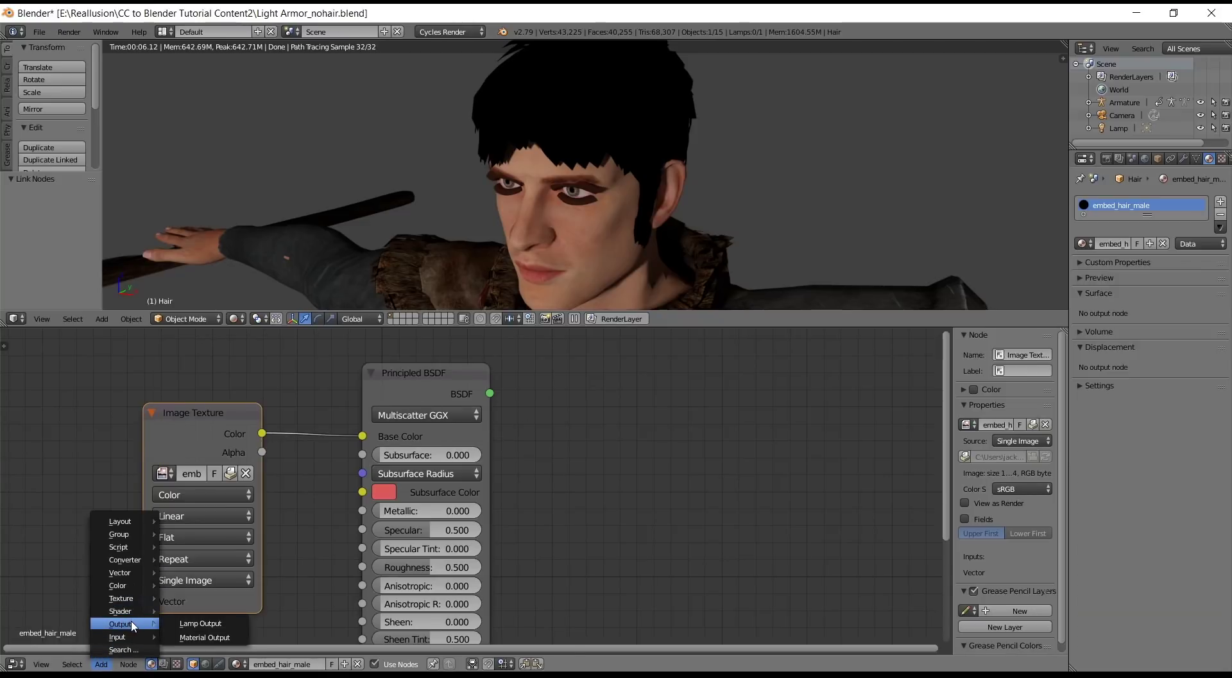
{"action": "left_click", "coordinate": [235, 635]}
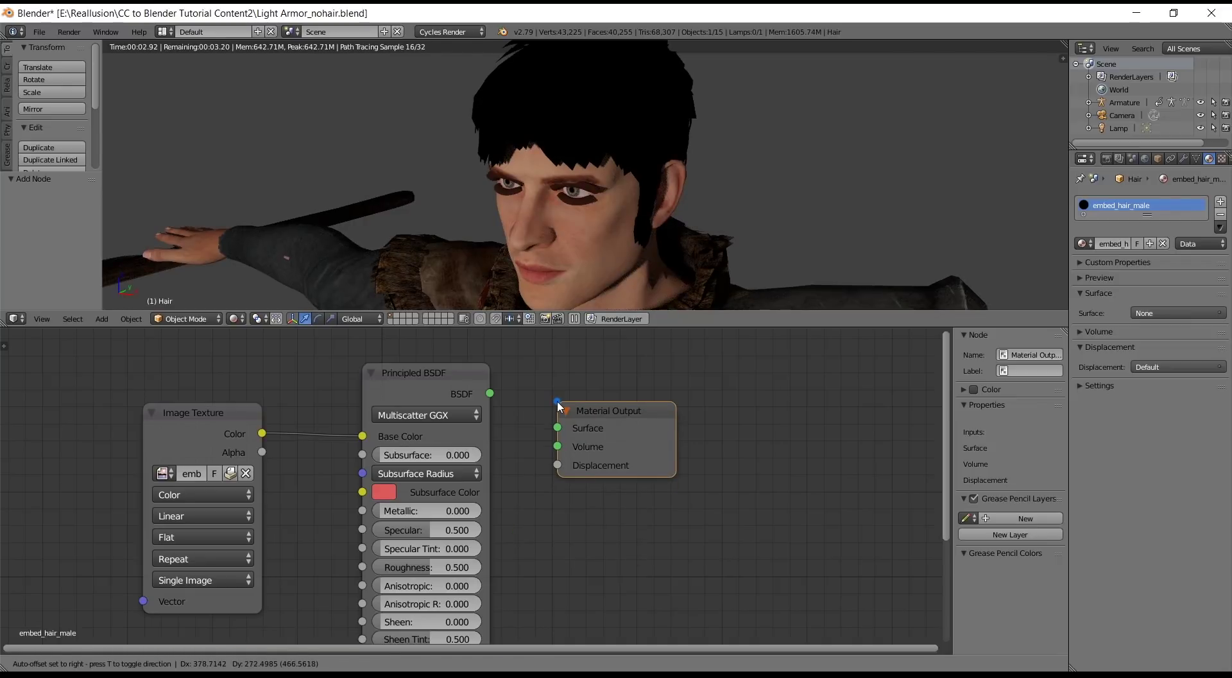
{"action": "left_click", "coordinate": [558, 403]}
{"action": "left_click_drag", "start_coordinate": [489, 393], "coordinate": [553, 433]}
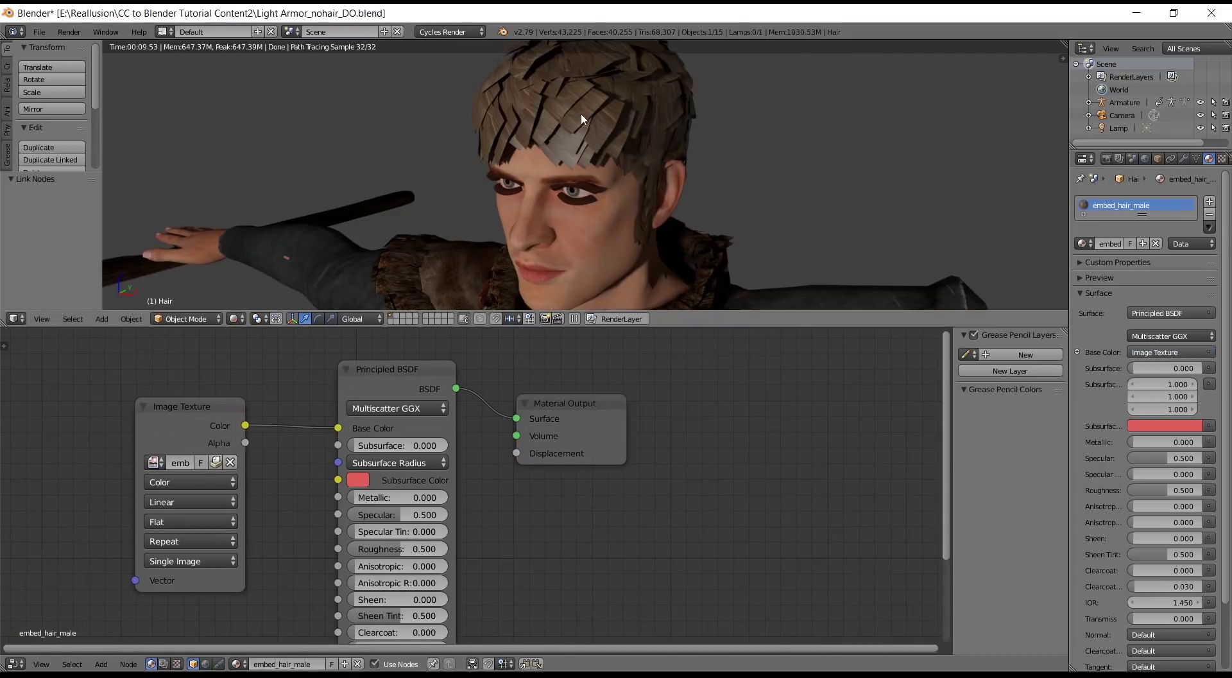
Add a second Image Texture node above the diffuse texture node
{"action": "middle_click_drag", "start_coordinate": [522, 362], "coordinate": [610, 550]}
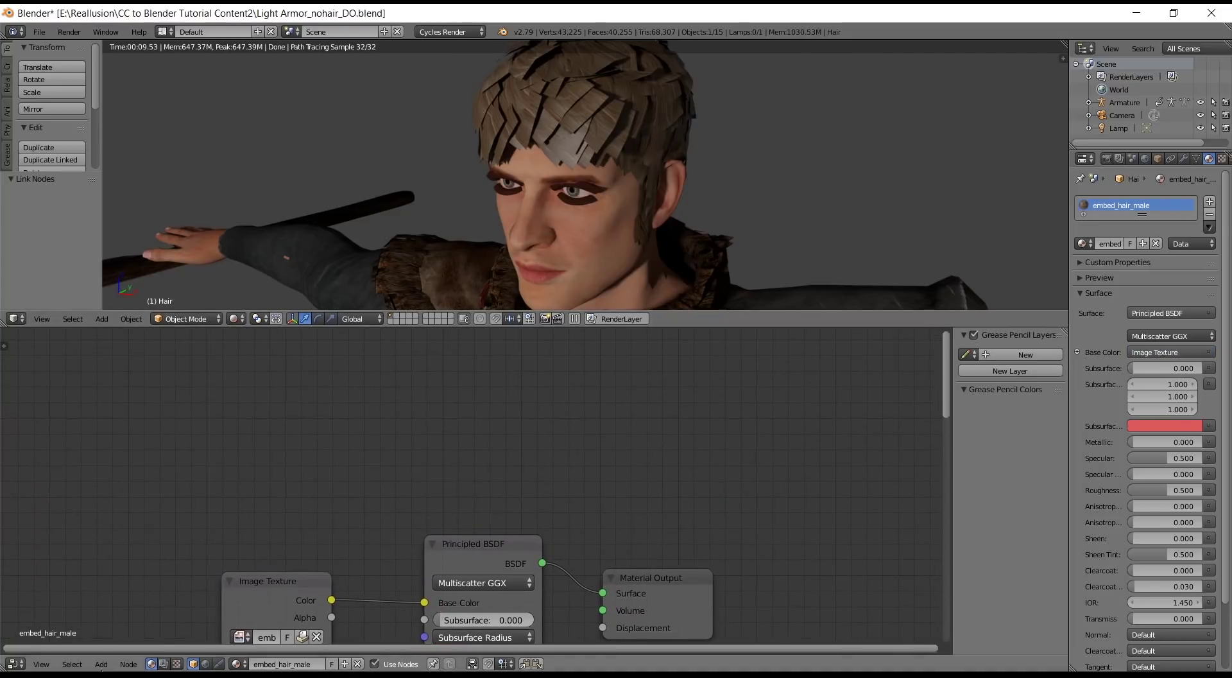
{"action": "left_click", "coordinate": [101, 664]}
{"action": "mouse_move", "coordinate": [126, 599]}
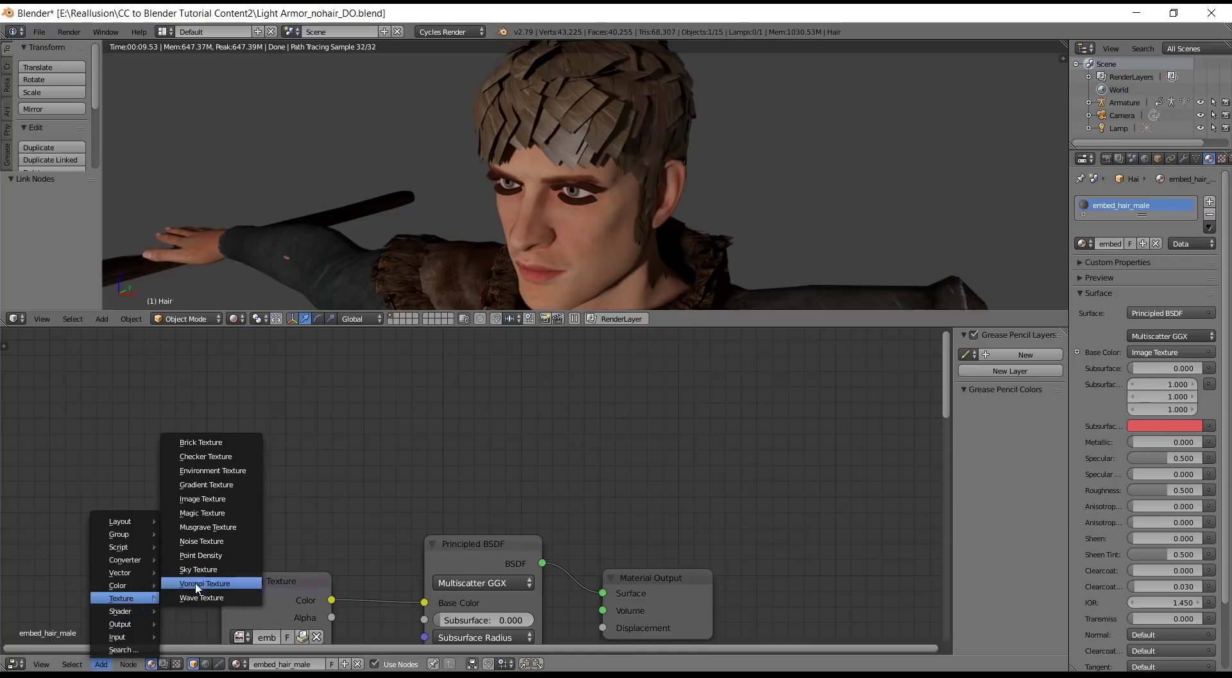
{"action": "left_click", "coordinate": [229, 499]}
{"action": "left_click", "coordinate": [223, 357]}
Add a Transparent BSDF node above the Principled BSDF
{"action": "left_click", "coordinate": [101, 663]}
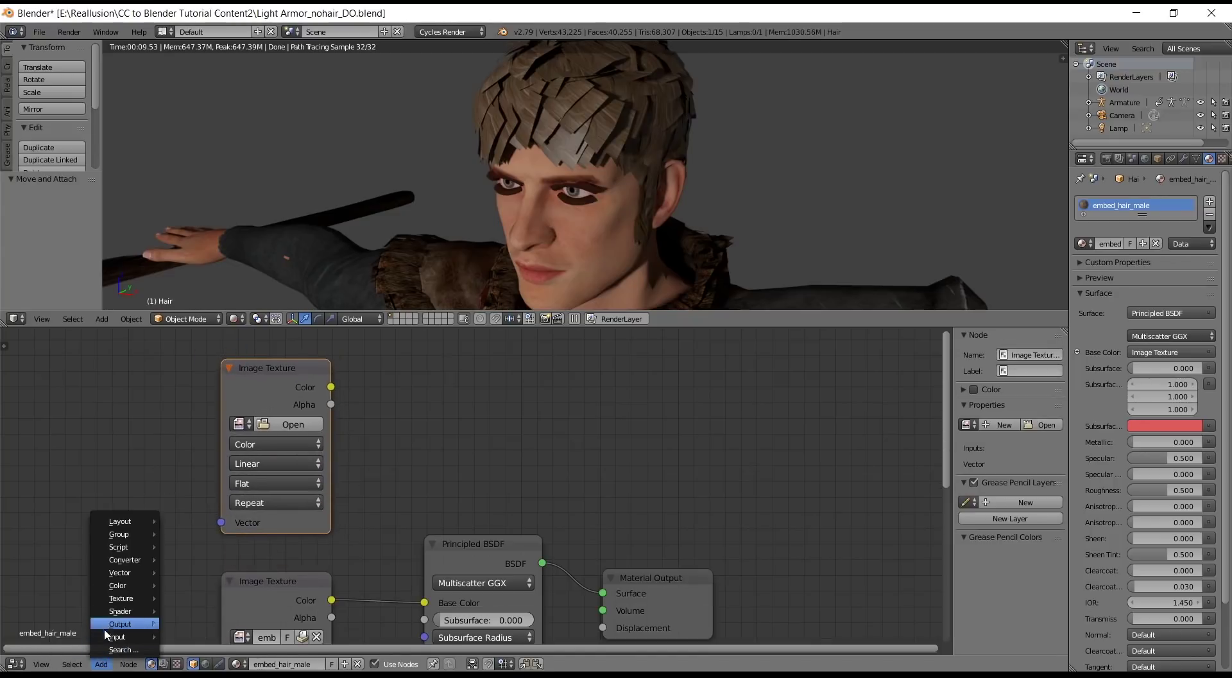
{"action": "mouse_move", "coordinate": [122, 610]}
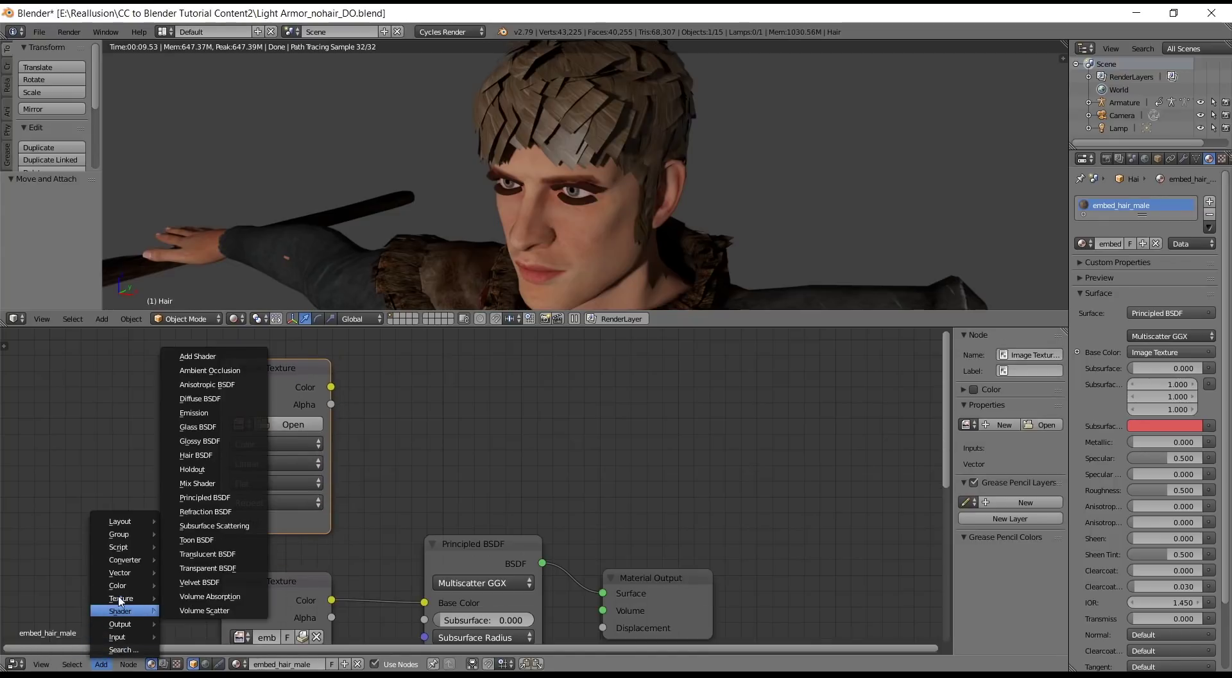
{"action": "left_click", "coordinate": [244, 568]}
{"action": "left_click", "coordinate": [430, 455]}
Move the Material Output node farther away and insert a Mix Shader into the link from the Principled BSDF
{"action": "left_click_drag", "start_coordinate": [661, 581], "coordinate": [821, 557]}
{"action": "left_click", "coordinate": [101, 664]}
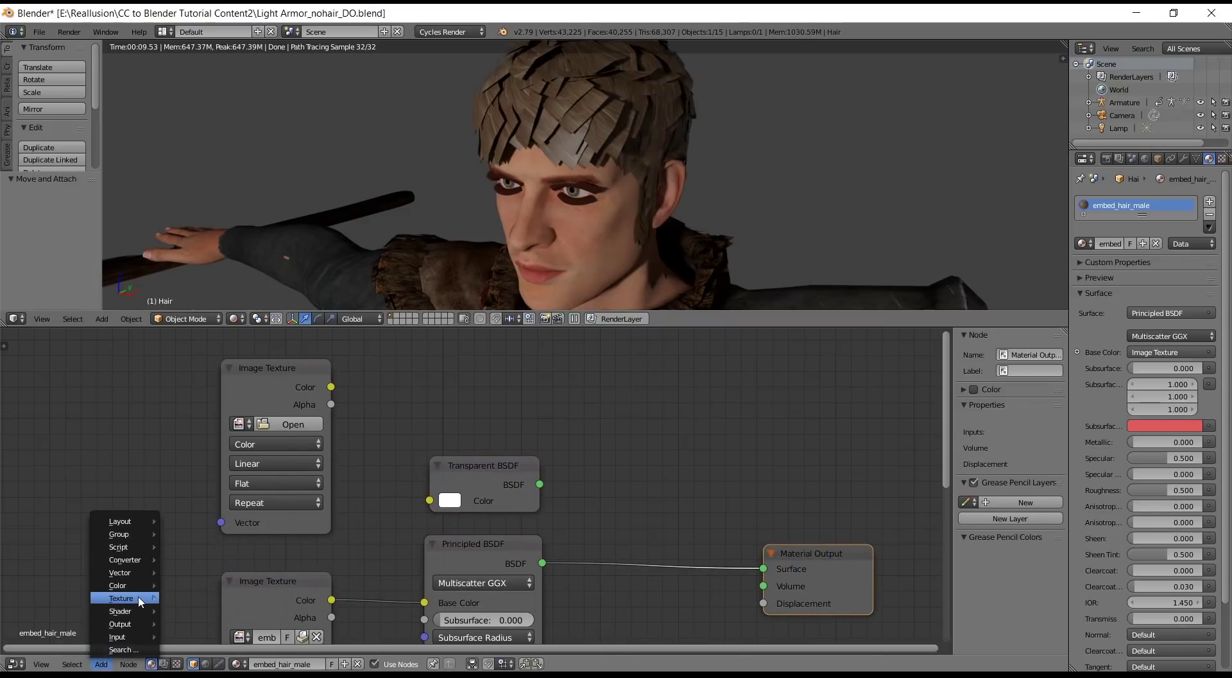
{"action": "mouse_move", "coordinate": [134, 612]}
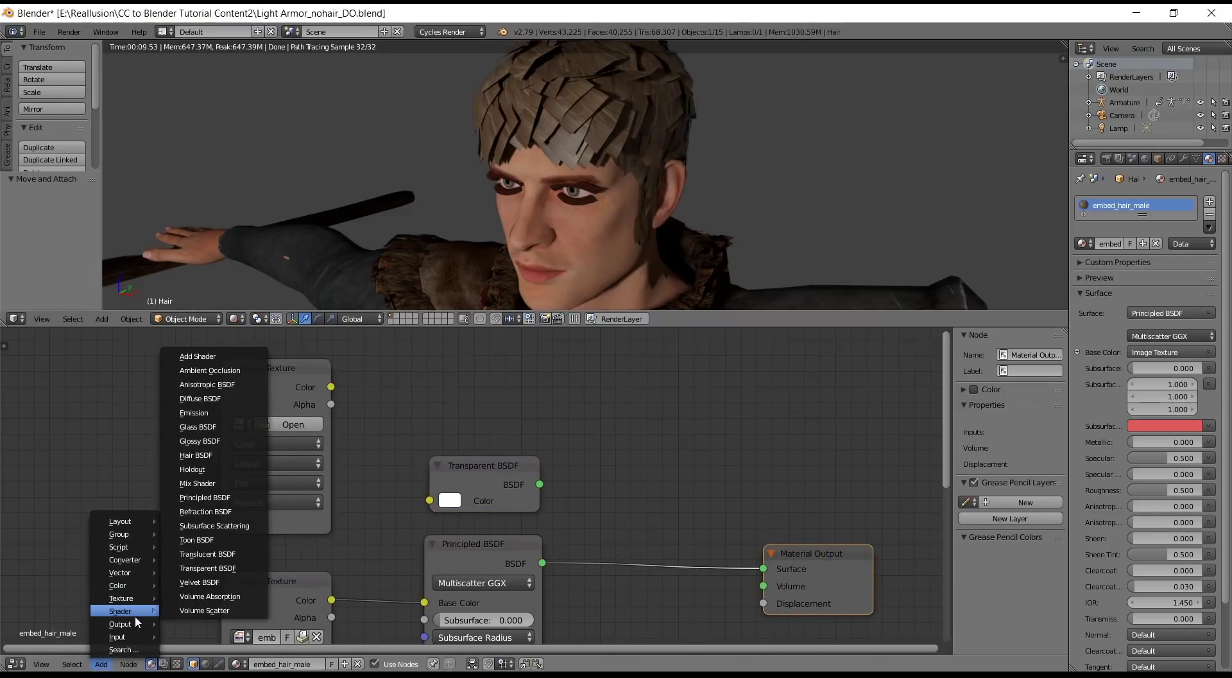
{"action": "left_click", "coordinate": [237, 488]}
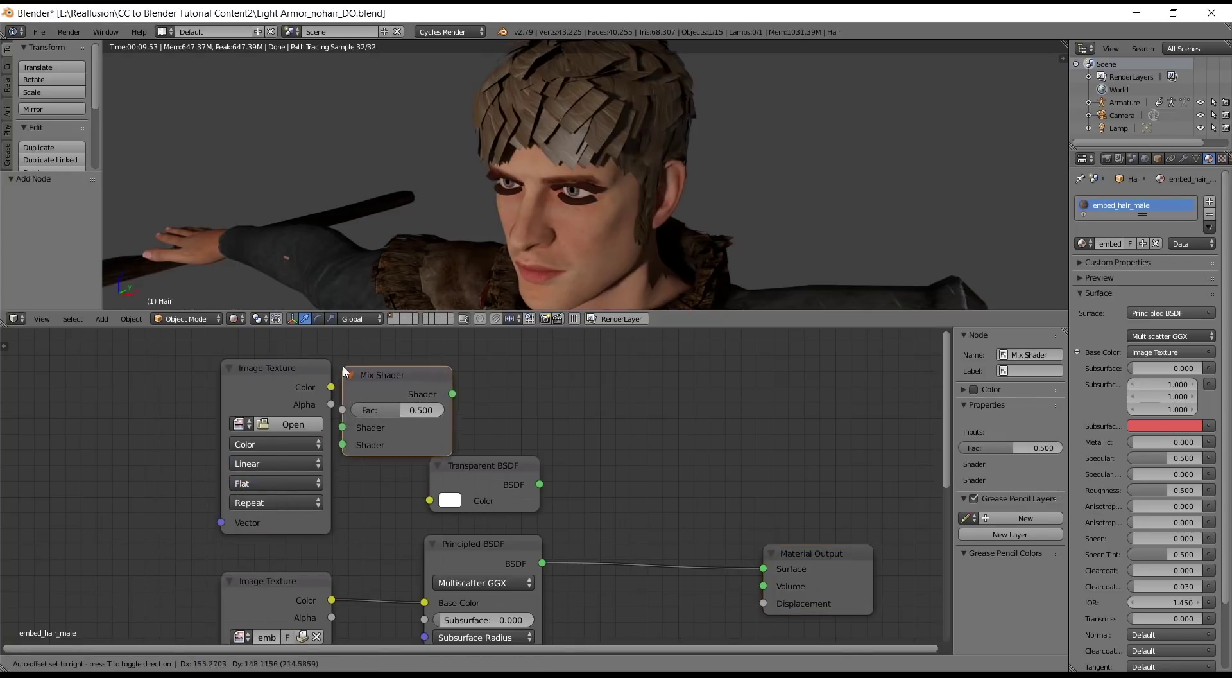
{"action": "left_click", "coordinate": [619, 520]}
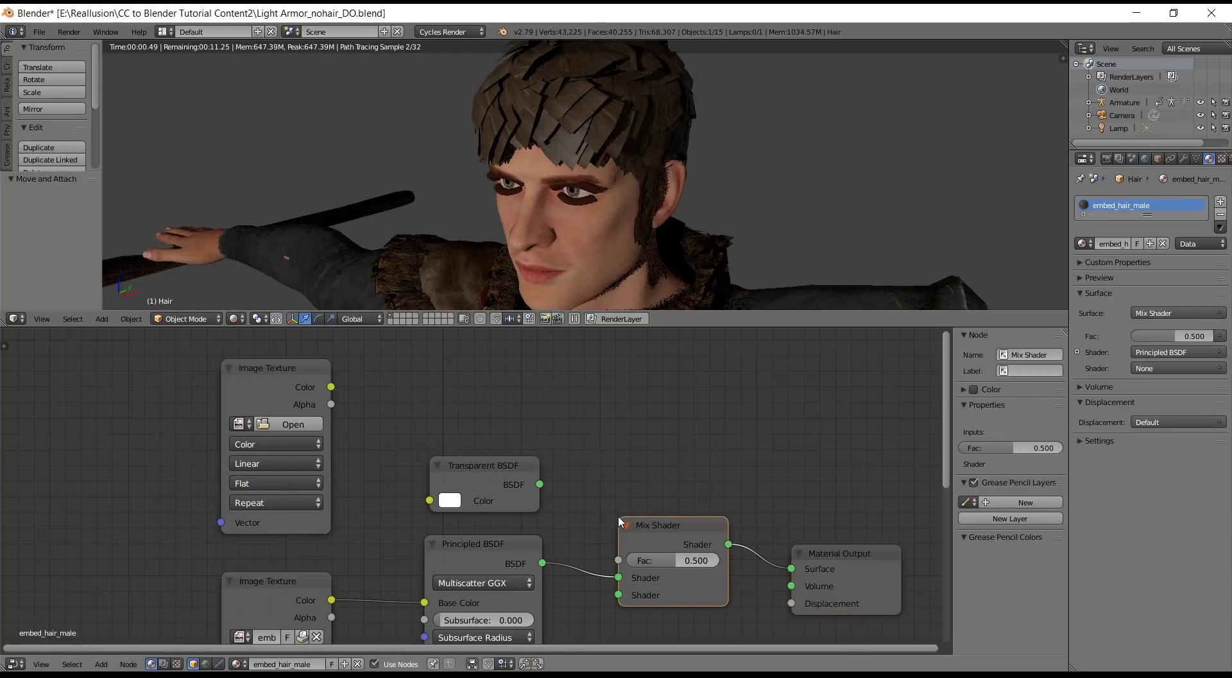
Load embed_hair_male_Opacity into the empty Image Texture, linking its Color to the Mix Shader's Fac and the Transparent BSDF to the first Shader input
{"action": "left_click", "coordinate": [242, 424]}
{"action": "type", "text": "hair"}
{"action": "left_click", "coordinate": [347, 465]}
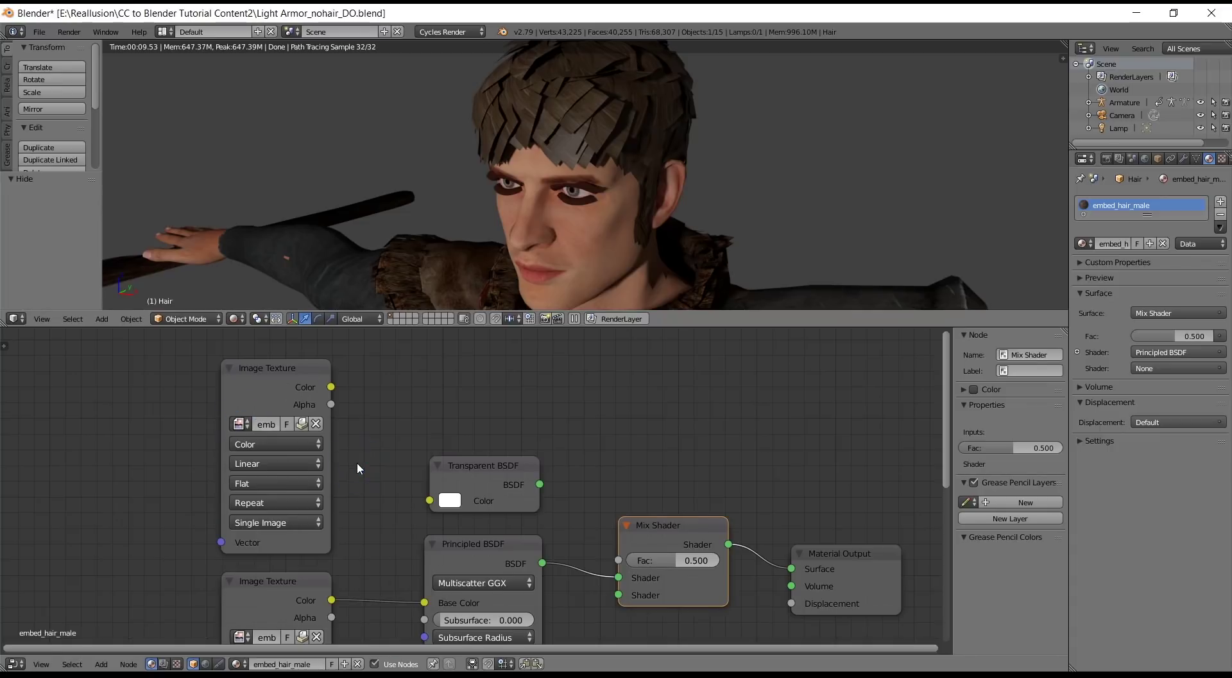
{"action": "left_click_drag", "start_coordinate": [332, 387], "coordinate": [618, 560]}
{"action": "left_click_drag", "start_coordinate": [540, 484], "coordinate": [618, 577]}
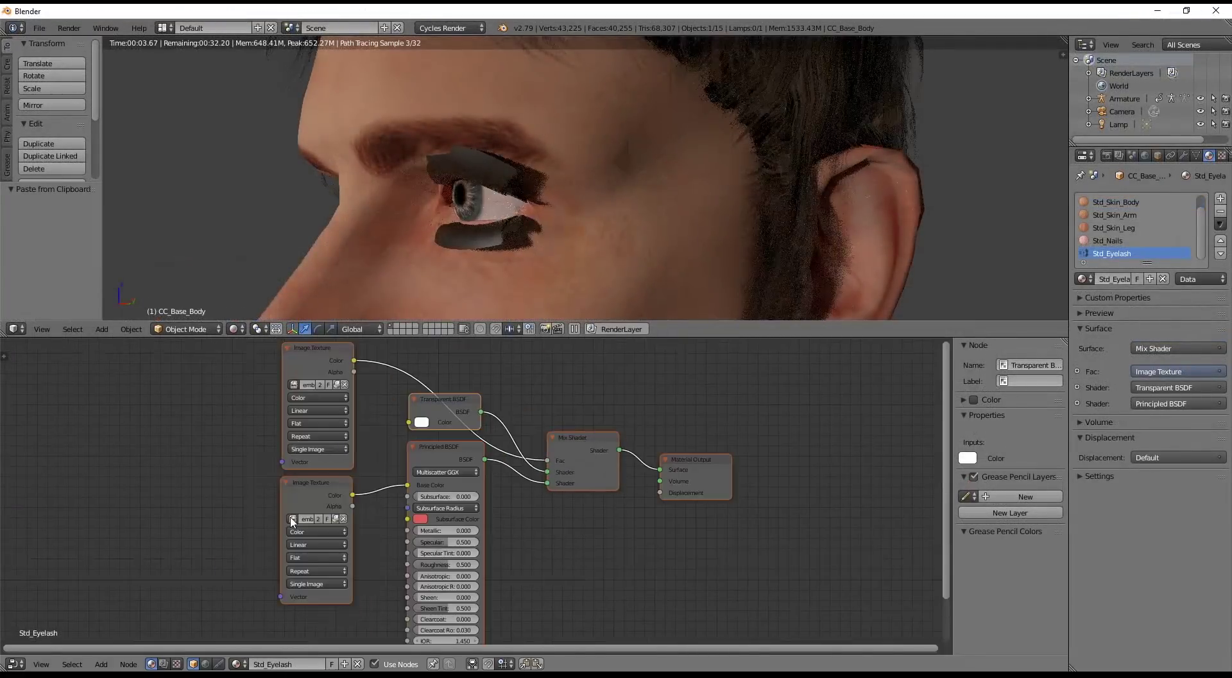
Replace the hair images in both Image Texture nodes of the Std_Eyelash material with the matching eyelash textures
{"action": "left_click", "coordinate": [292, 519]}
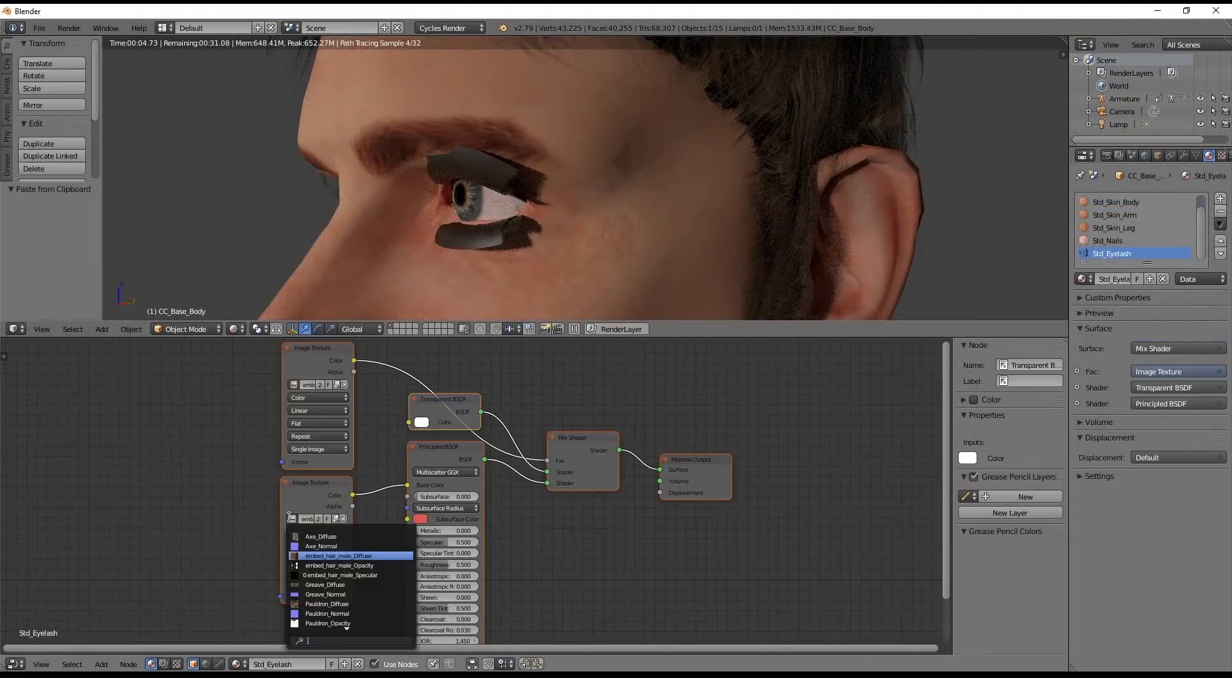
{"action": "type", "text": "lash"}
{"action": "key", "text": "Return"}
{"action": "left_click", "coordinate": [294, 384]}
{"action": "type", "text": "elash"}
{"action": "key", "text": "Return"}
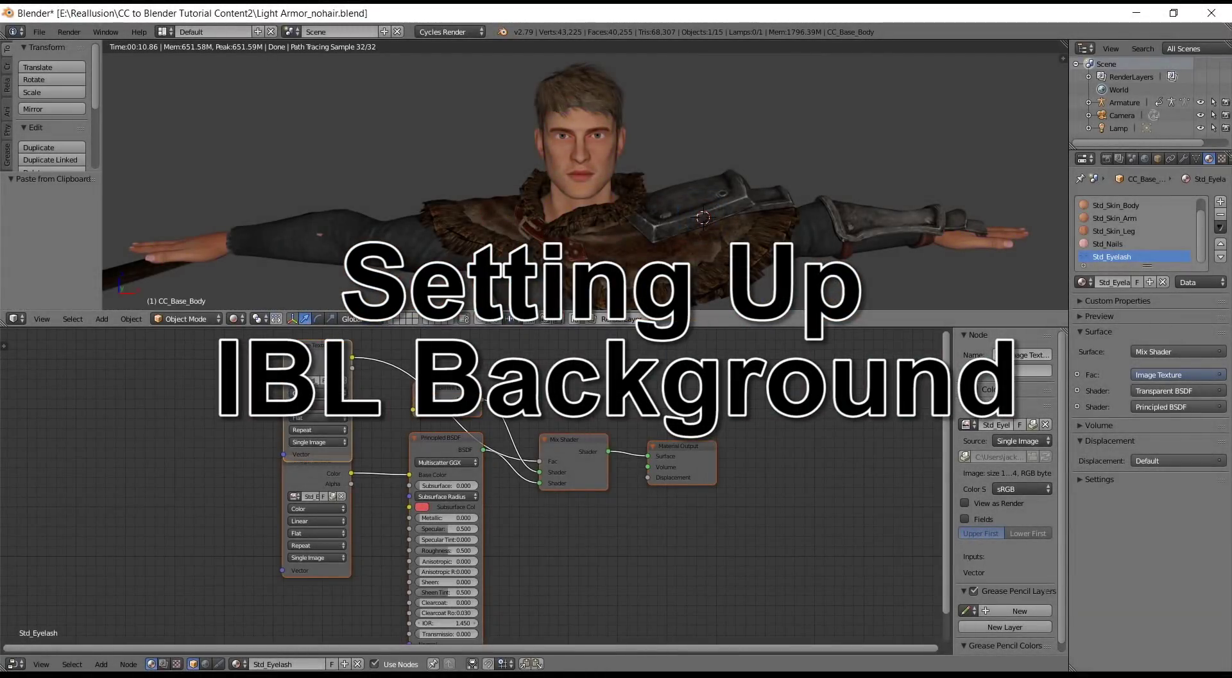
Enable nodes for the World surface and show the world's node tree in the Node Editor
{"action": "left_click", "coordinate": [593, 302]}
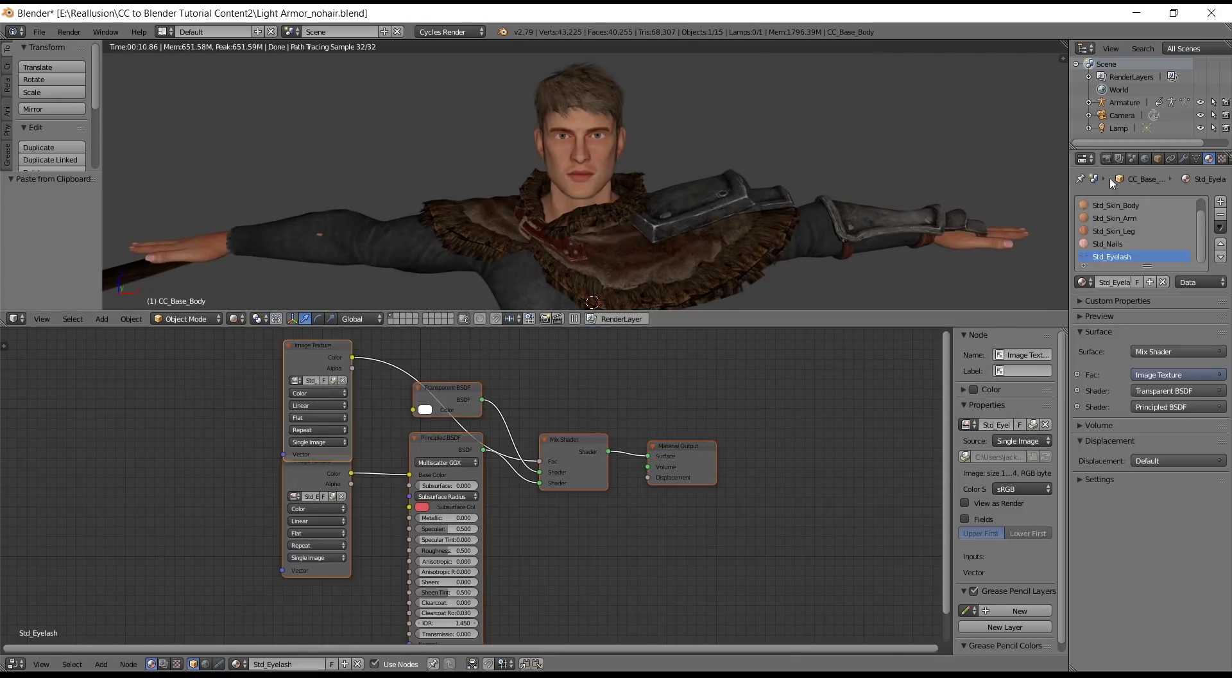
{"action": "left_click", "coordinate": [1146, 159]}
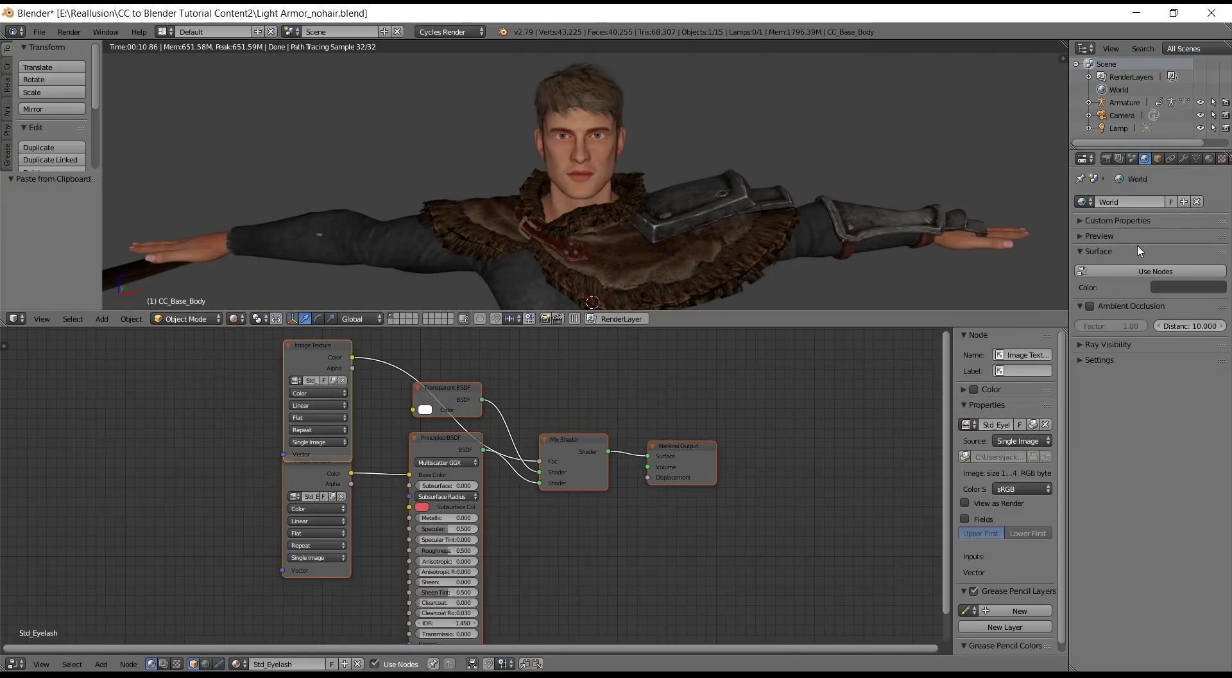
{"action": "left_click", "coordinate": [1136, 270]}
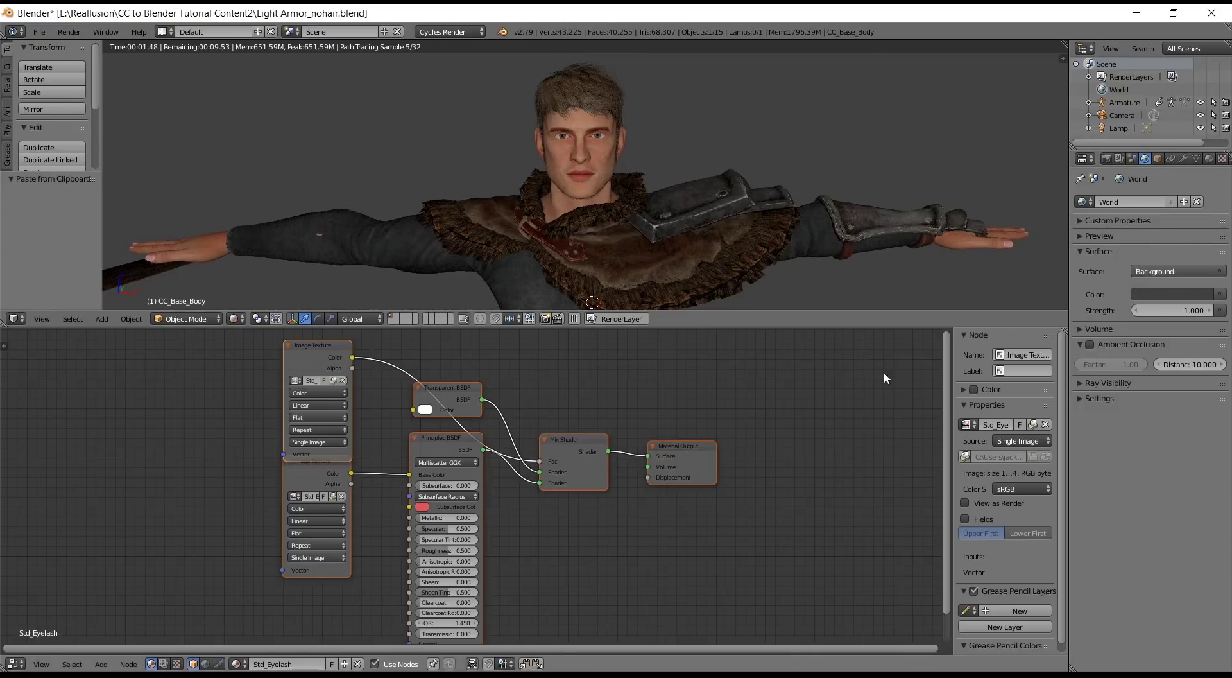
{"action": "left_click", "coordinate": [205, 663]}
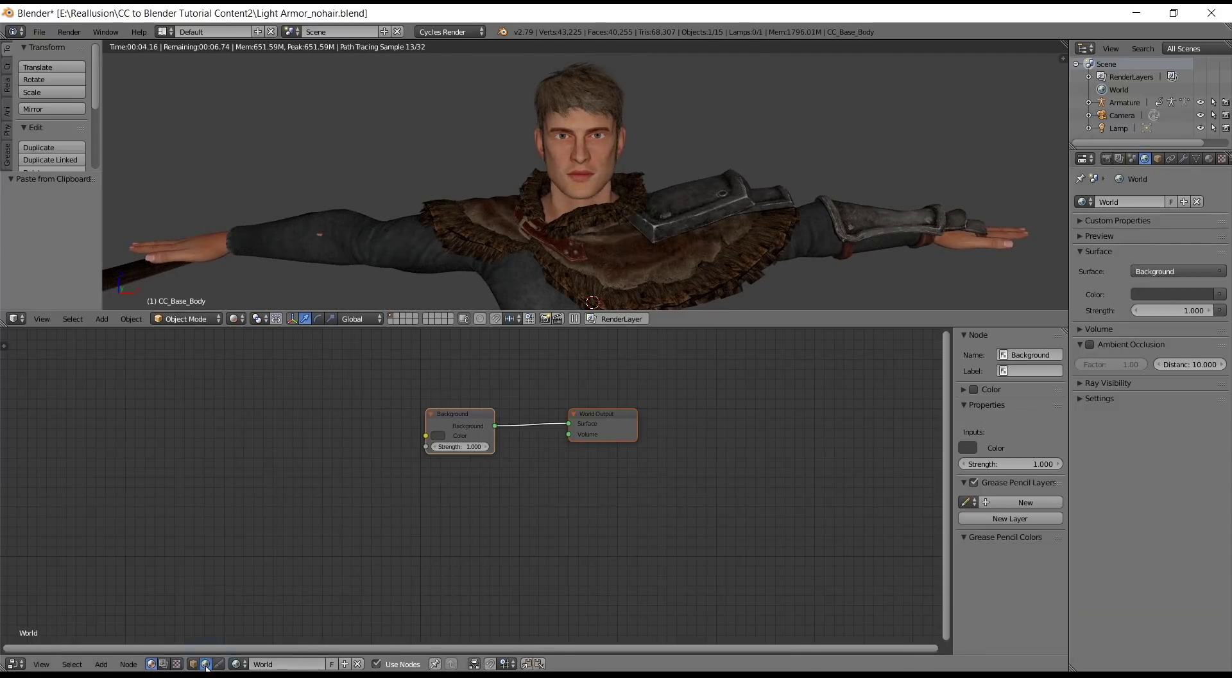
Add an Environment Texture node to the world's node tree, placed in front of the Background node
{"action": "scroll", "coordinate": [411, 527], "scroll_direction": "up", "scroll_amount": 3}
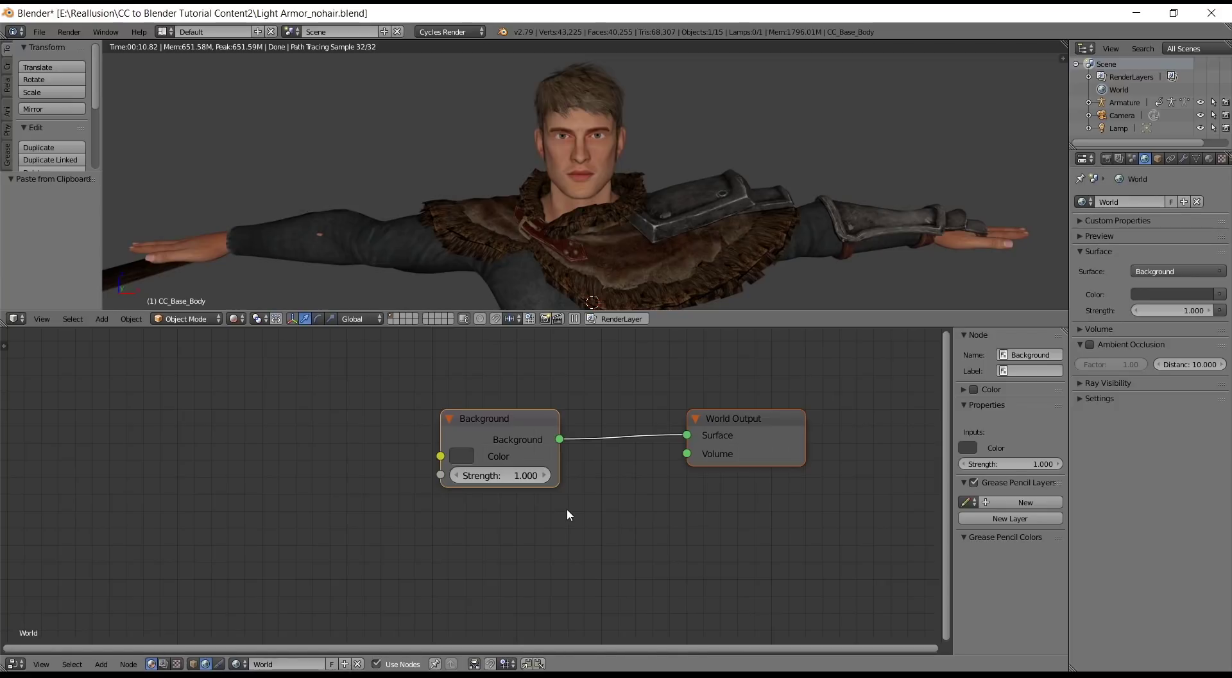
{"action": "left_click", "coordinate": [101, 664]}
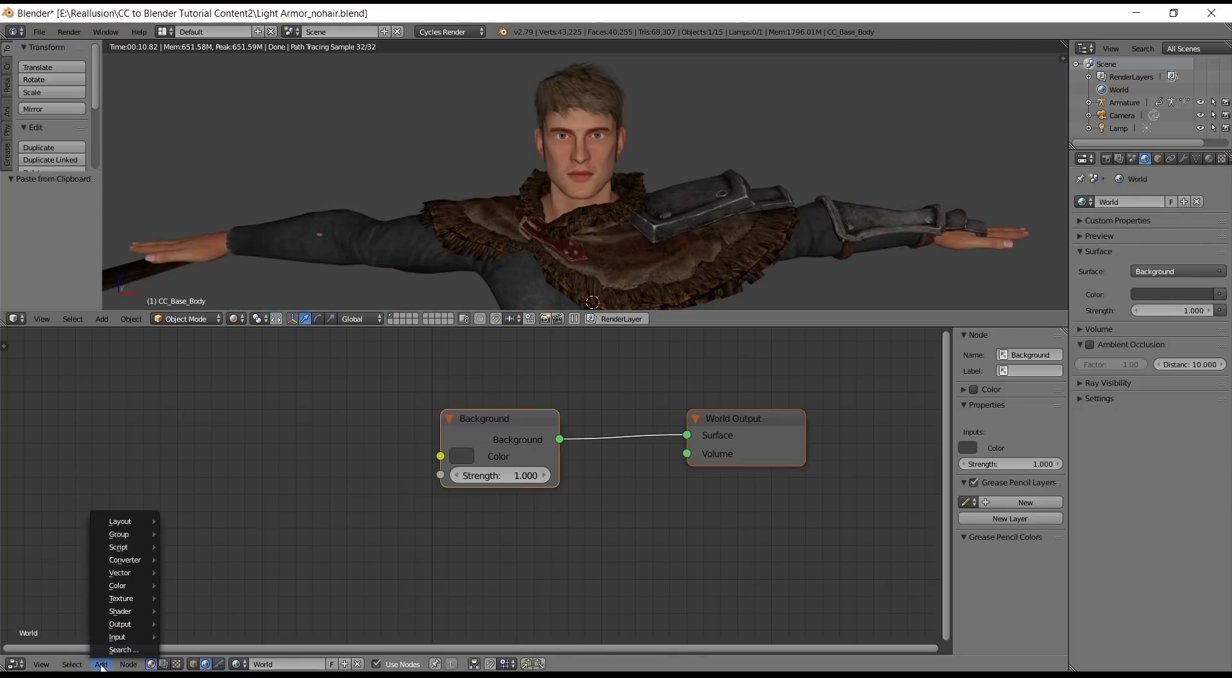
{"action": "mouse_move", "coordinate": [149, 599]}
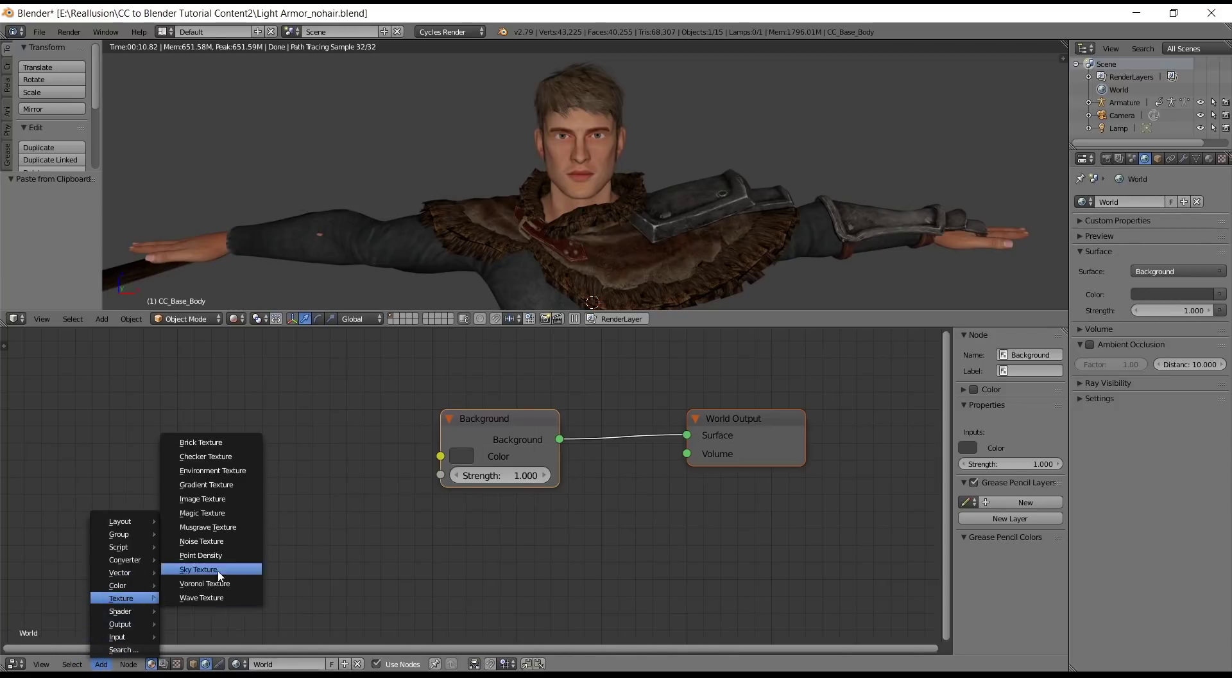
{"action": "left_click", "coordinate": [245, 470]}
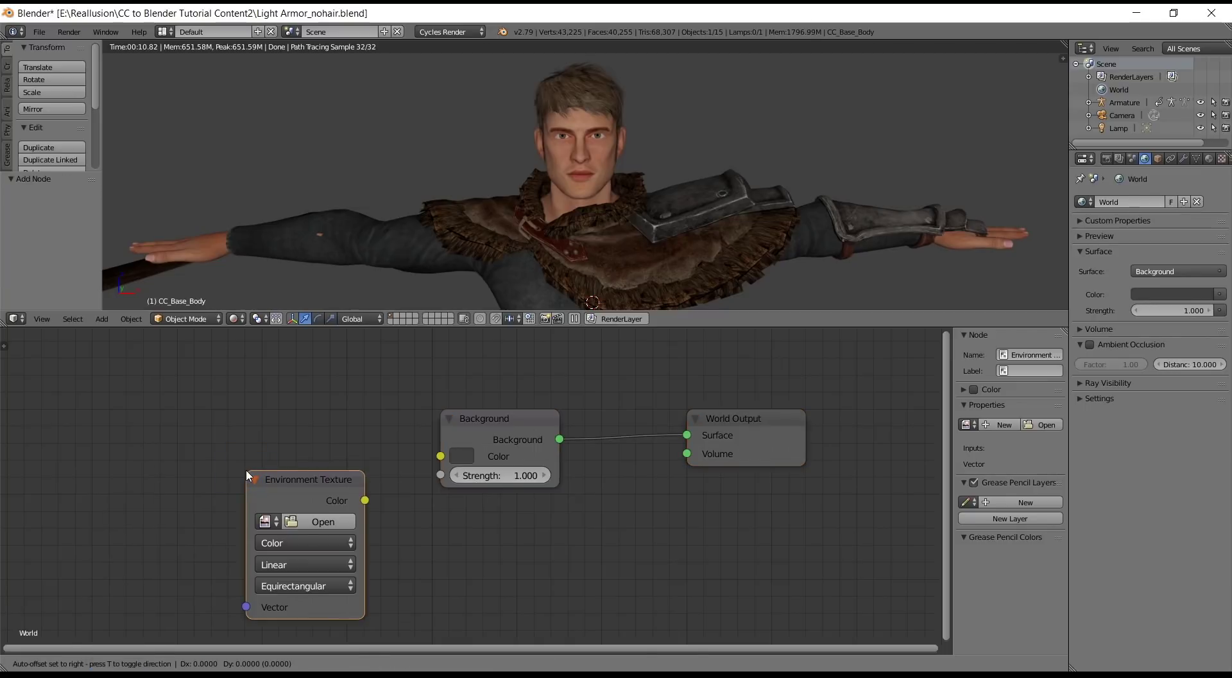
{"action": "left_click", "coordinate": [241, 375]}
{"action": "right_click_drag", "start_coordinate": [241, 374], "coordinate": [242, 379], "text": "ctrl"}
Load River_Walk_Blur.hdr into the Environment Texture and link its Color output to the Background node's Color input
{"action": "left_click", "coordinate": [307, 426]}
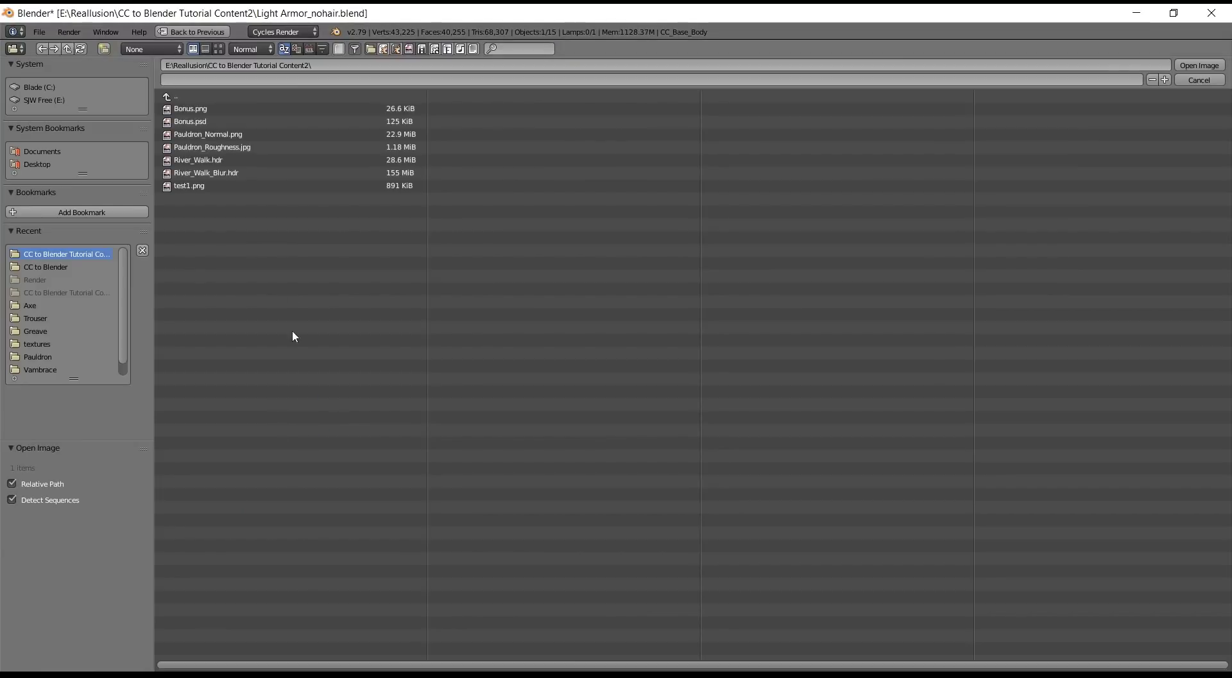
{"action": "left_click", "coordinate": [276, 172]}
{"action": "left_click", "coordinate": [1209, 65]}
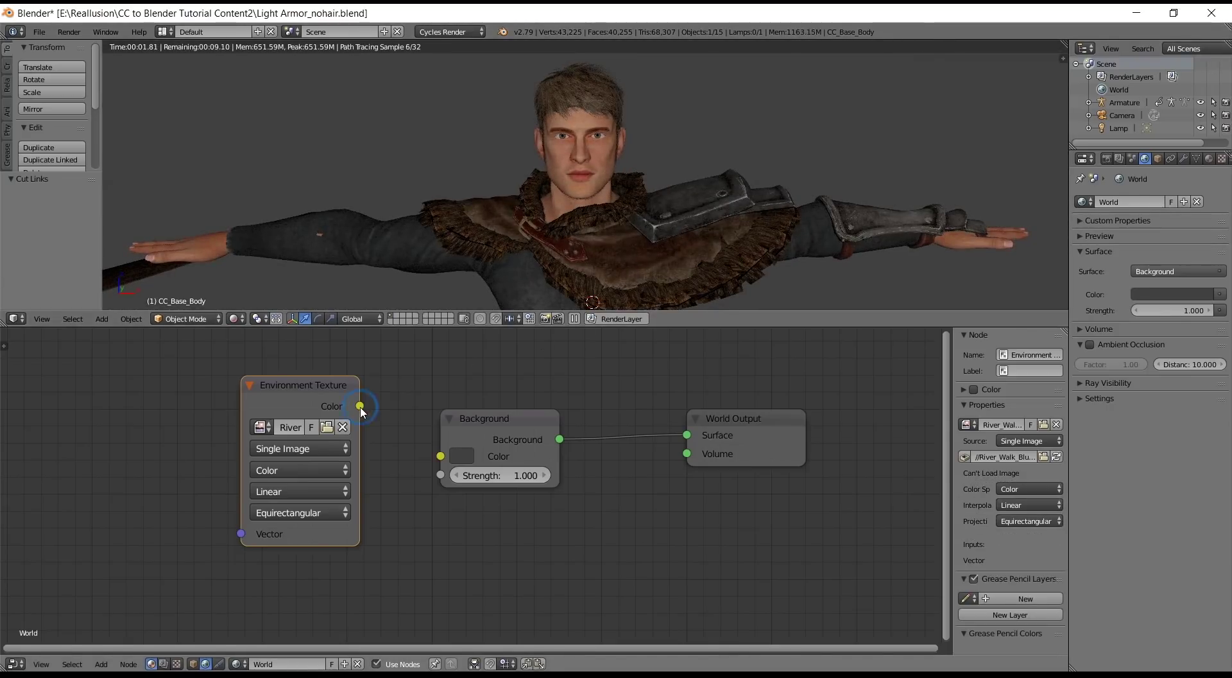
{"action": "left_click_drag", "start_coordinate": [360, 408], "coordinate": [441, 456]}
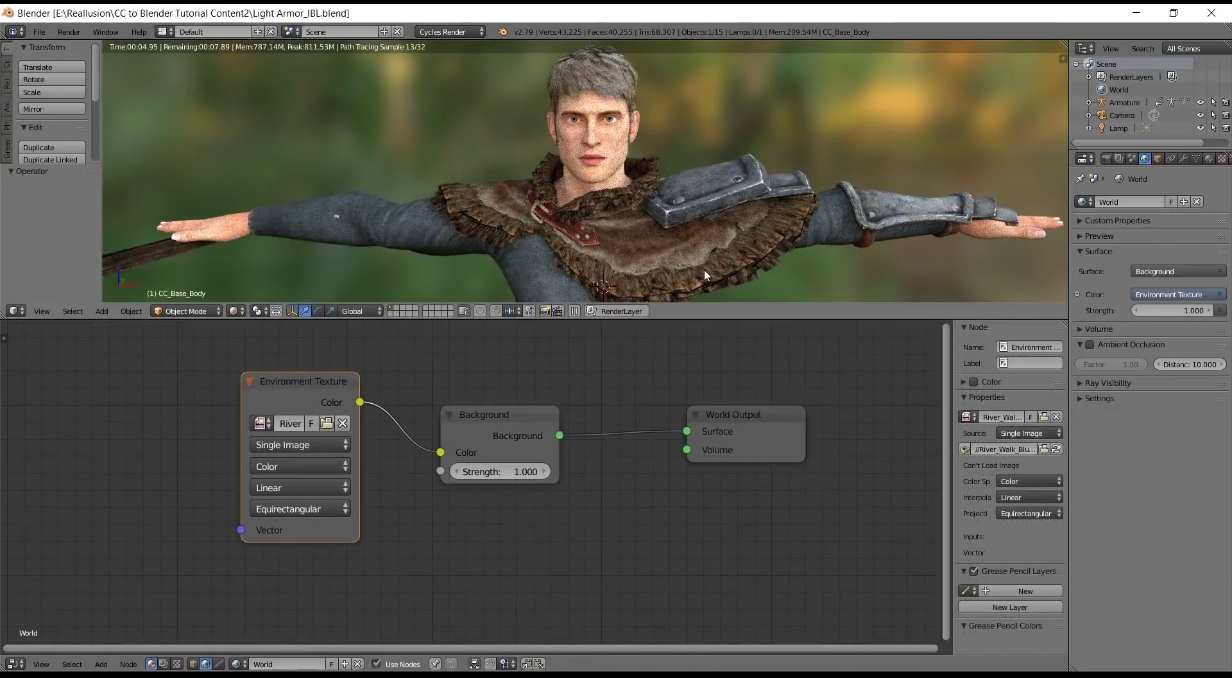
Return to object material nodes, select the Pauldron, show its material settings and delete all nodes of its material
{"action": "left_click", "coordinate": [191, 664]}
{"action": "scroll", "coordinate": [536, 498], "scroll_direction": "down", "scroll_amount": 3}
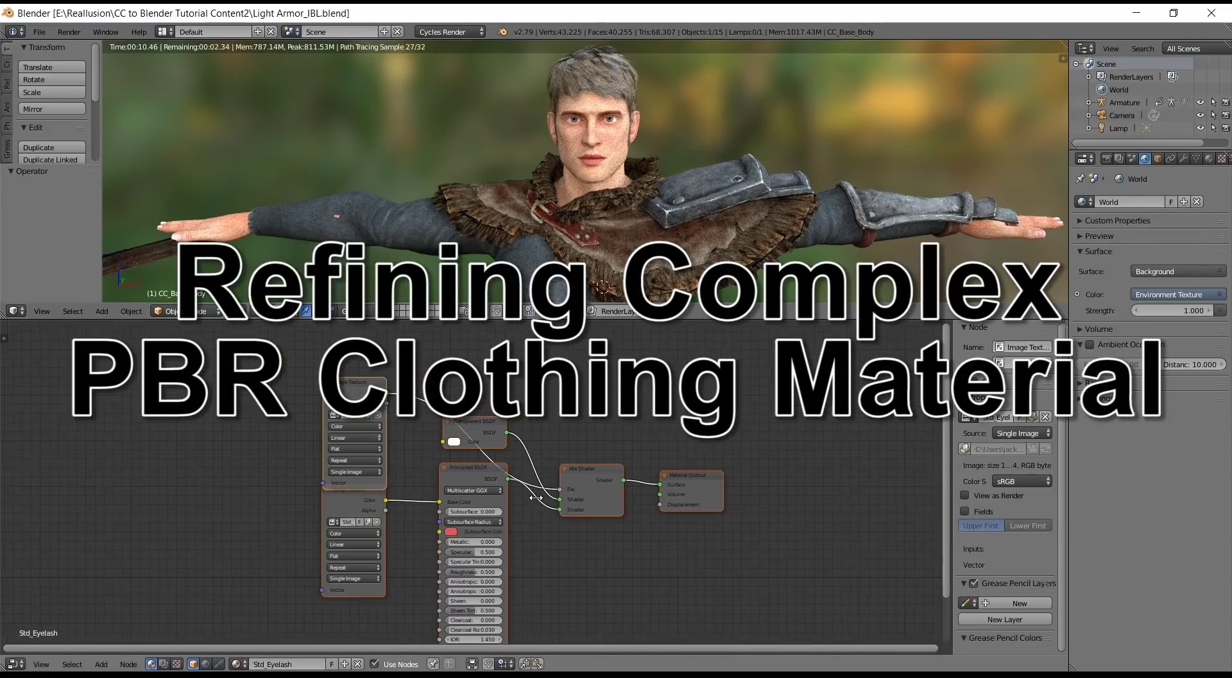
{"action": "right_click", "coordinate": [617, 240]}
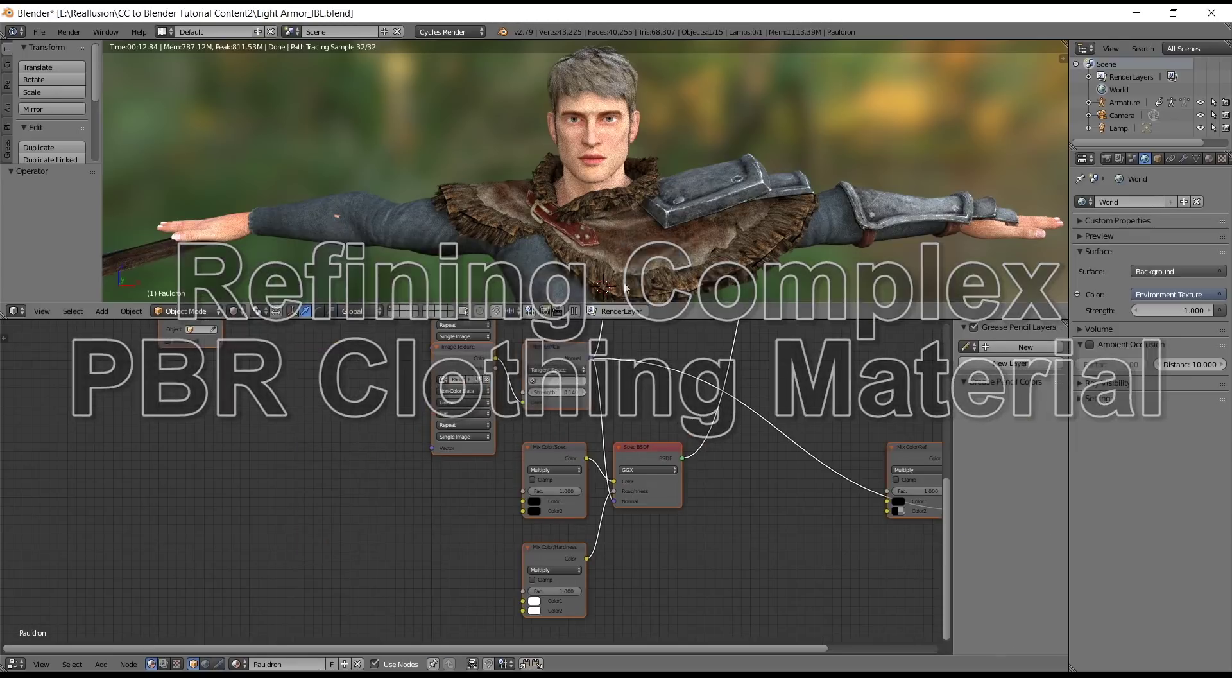
{"action": "scroll", "coordinate": [623, 441], "scroll_direction": "down", "scroll_amount": 4}
{"action": "middle_click_drag", "start_coordinate": [641, 441], "coordinate": [617, 471]}
{"action": "left_click", "coordinate": [1209, 160]}
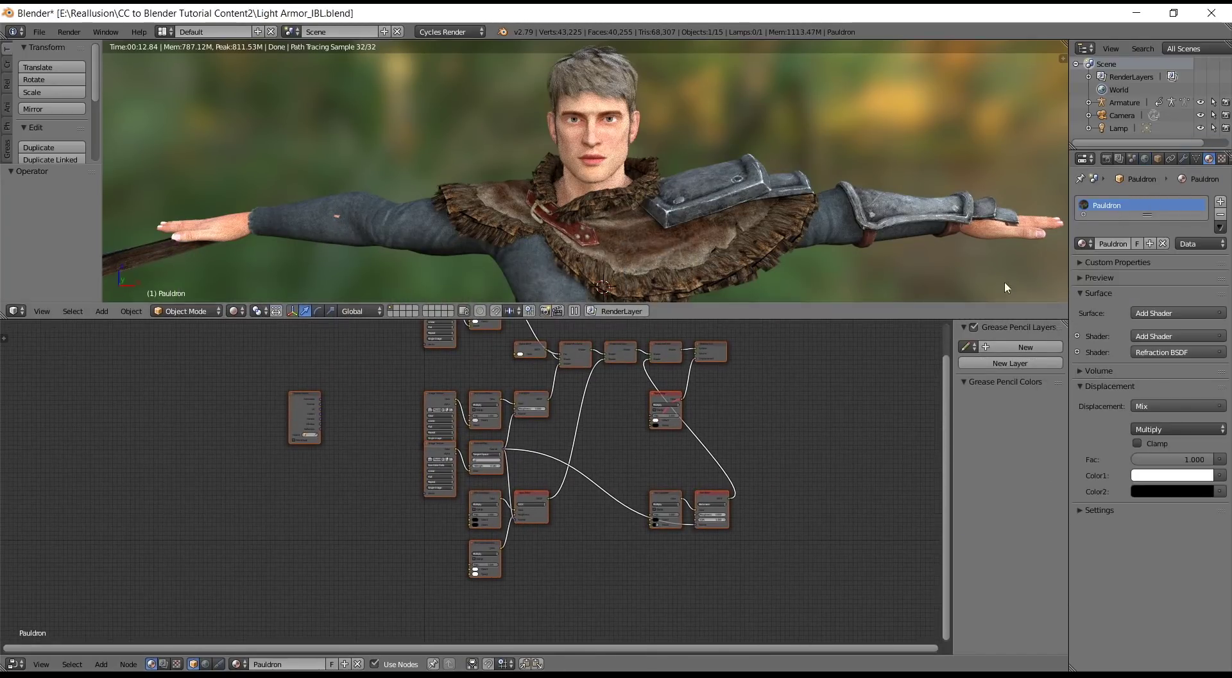
{"action": "middle_click_drag", "start_coordinate": [633, 416], "coordinate": [610, 469]}
{"action": "key", "text": "x"}
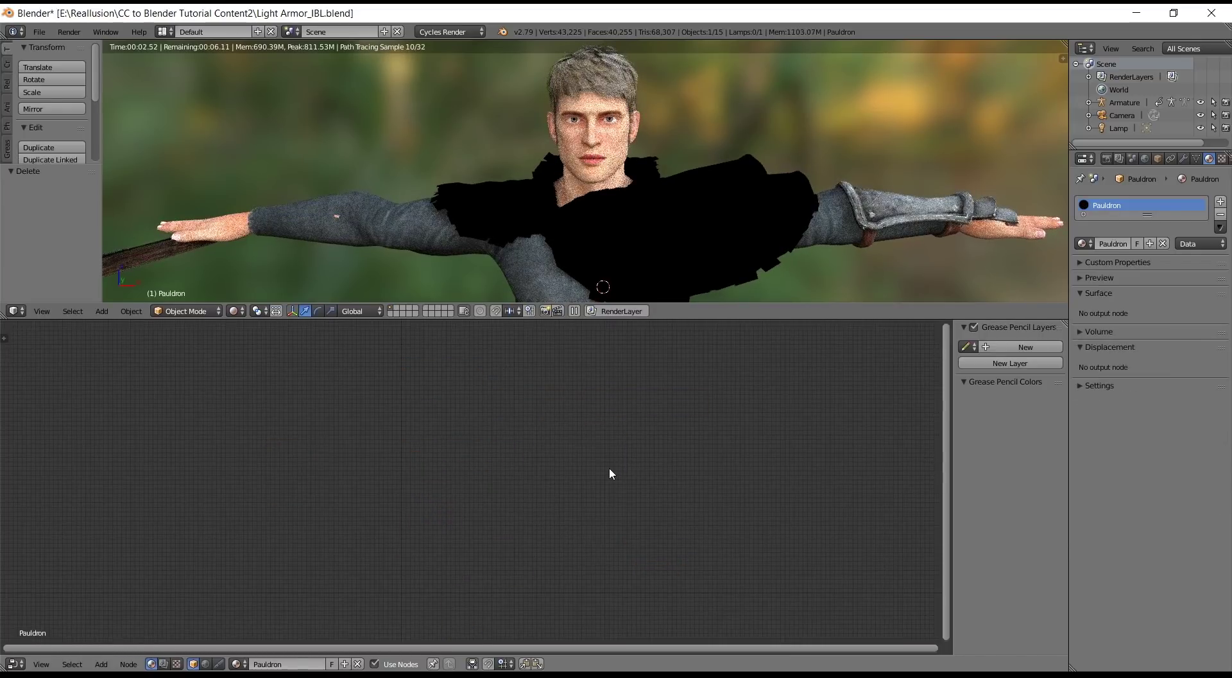
Copy all nodes of the Hair object's embed_hair_male material and paste them into the empty Pauldron material
{"action": "right_click", "coordinate": [621, 66]}
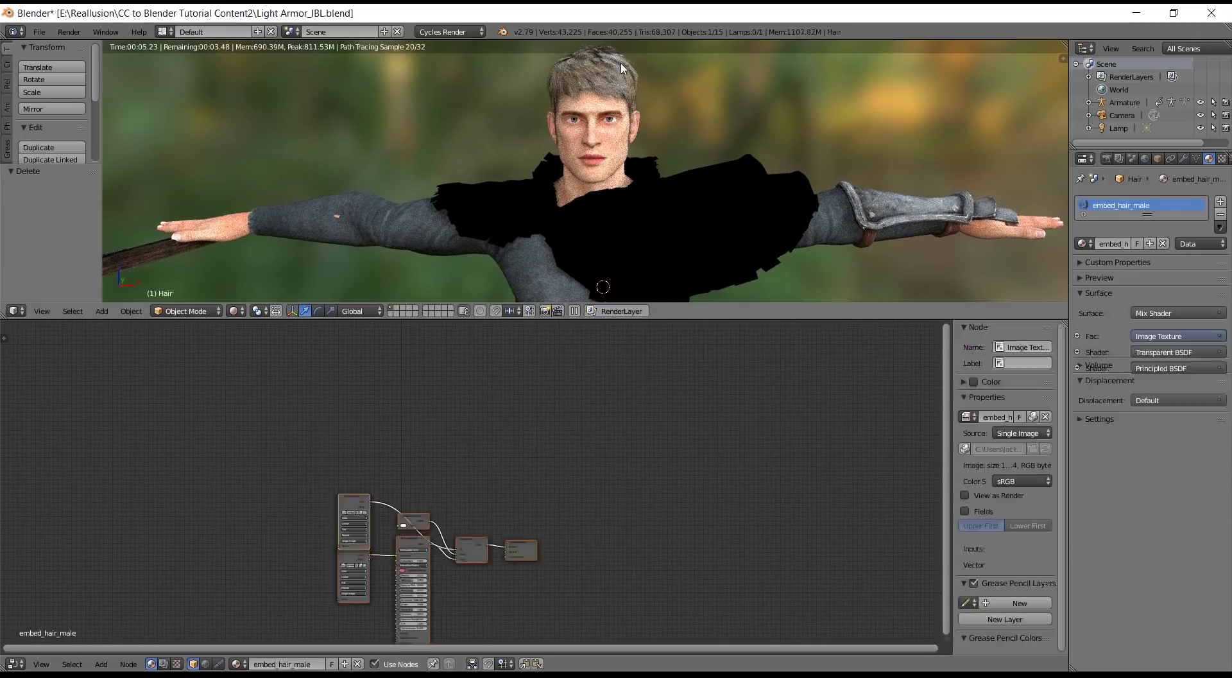
{"action": "middle_click_drag", "start_coordinate": [497, 562], "coordinate": [550, 489]}
{"action": "scroll", "coordinate": [546, 507], "scroll_direction": "up", "scroll_amount": 2}
{"action": "scroll", "coordinate": [546, 534], "scroll_direction": "up", "scroll_amount": 1}
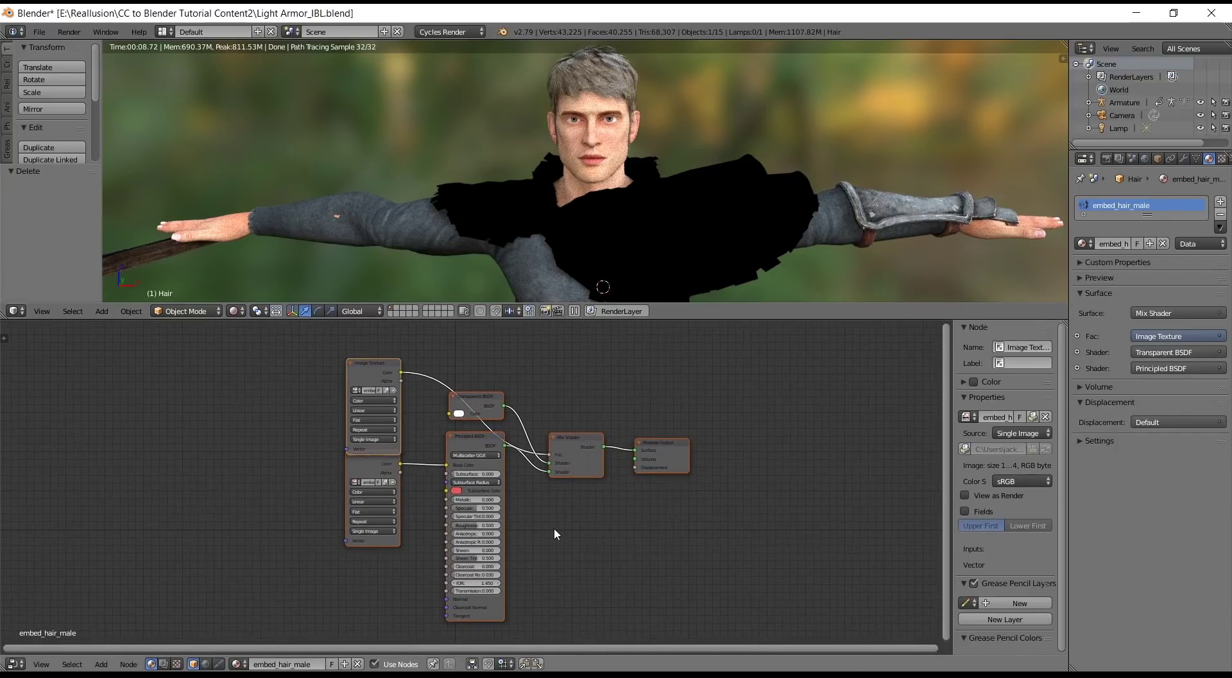
{"action": "key", "text": "ctrl+c"}
{"action": "right_click", "coordinate": [686, 196]}
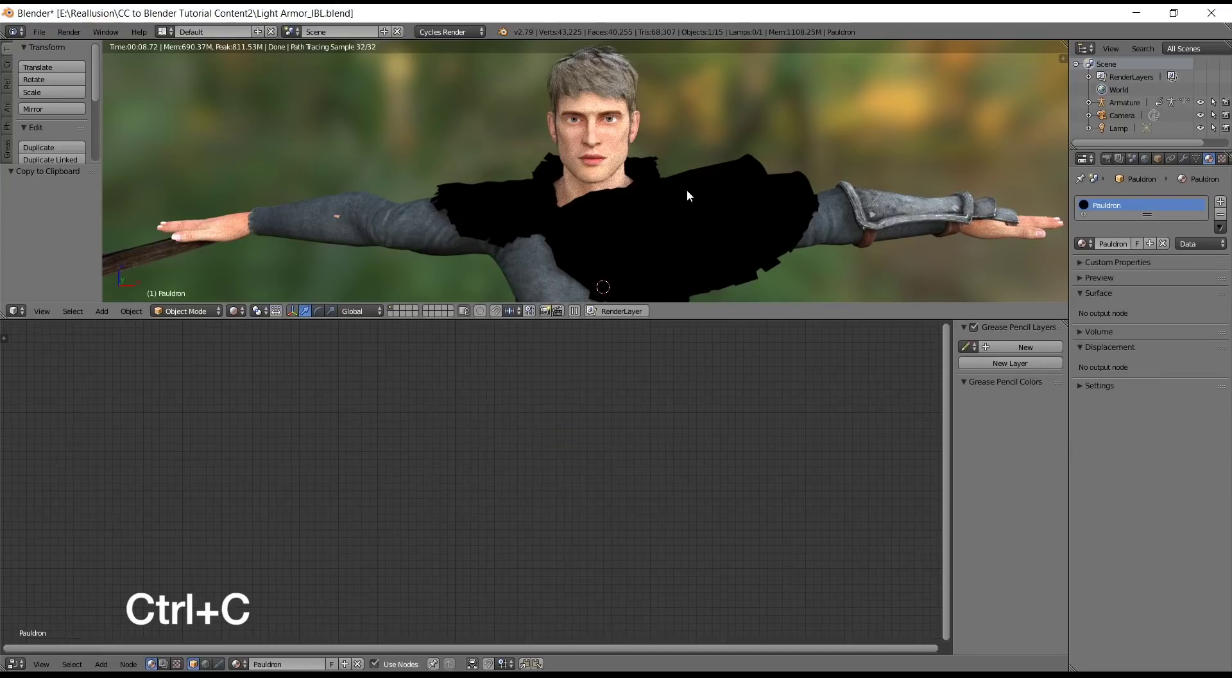
{"action": "key", "text": "ctrl+v"}
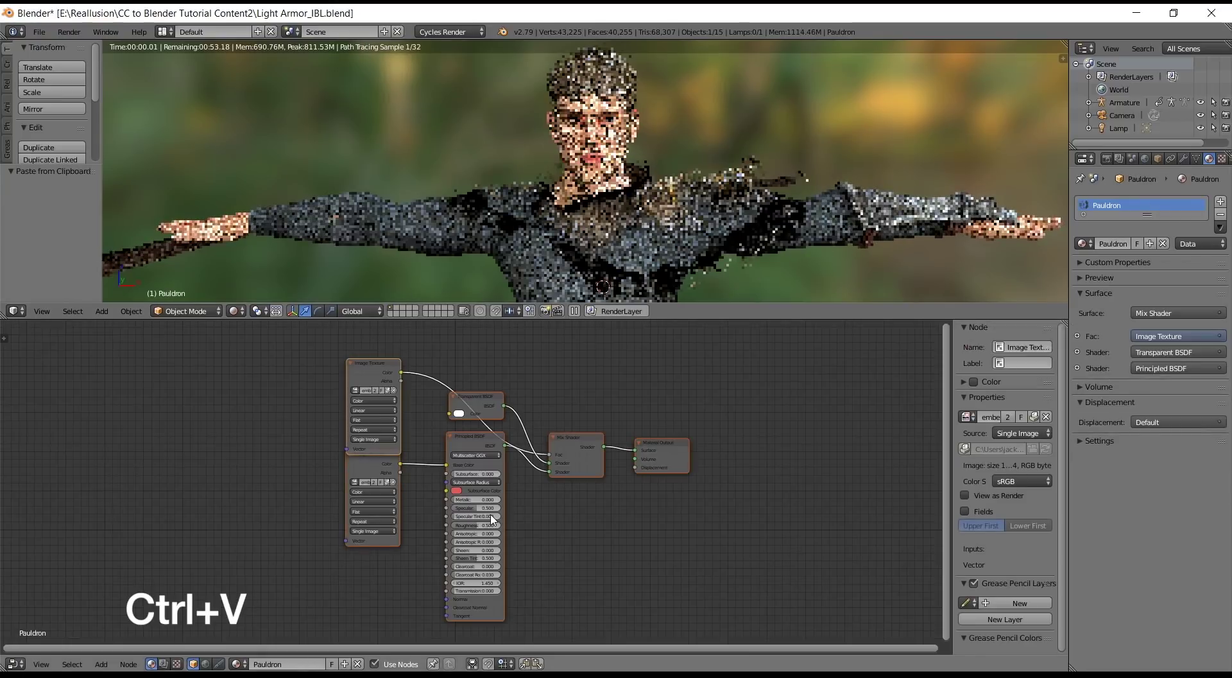
Replace the image in the Image Texture feeding the Principled BSDF's Base Color with Pauldron_Diffuse
{"action": "middle_click_drag", "start_coordinate": [538, 526], "coordinate": [639, 532]}
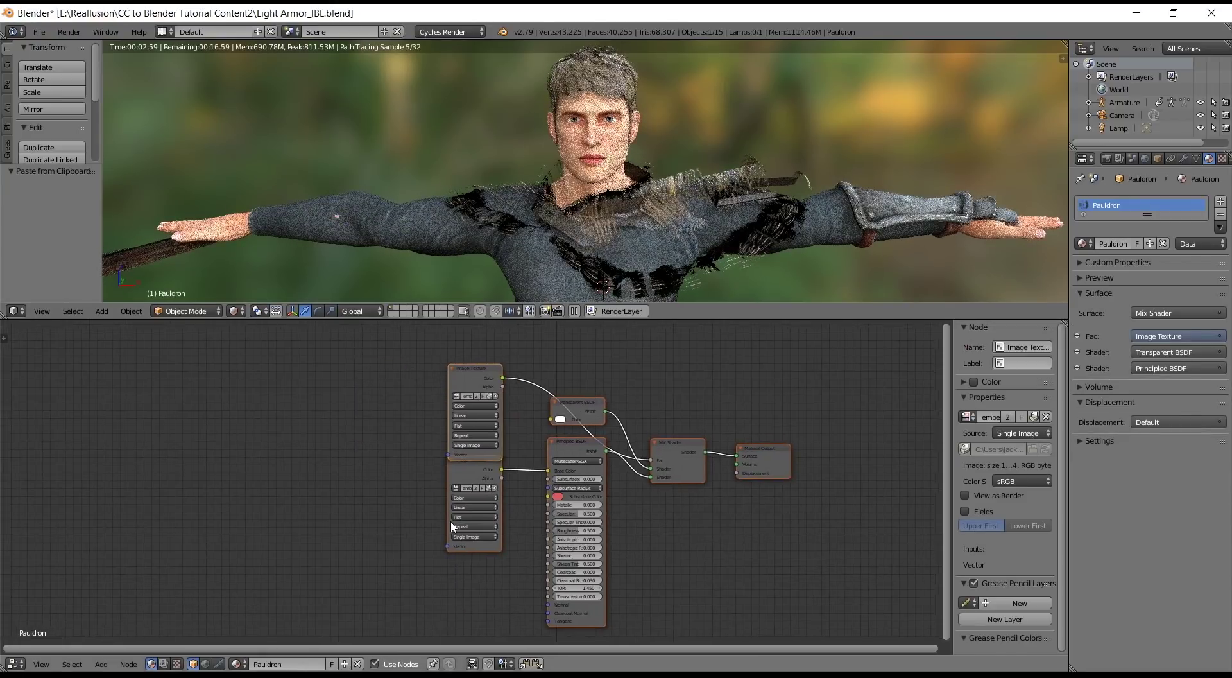
{"action": "scroll", "coordinate": [451, 520], "scroll_direction": "up", "scroll_amount": 4}
{"action": "left_click", "coordinate": [449, 425]}
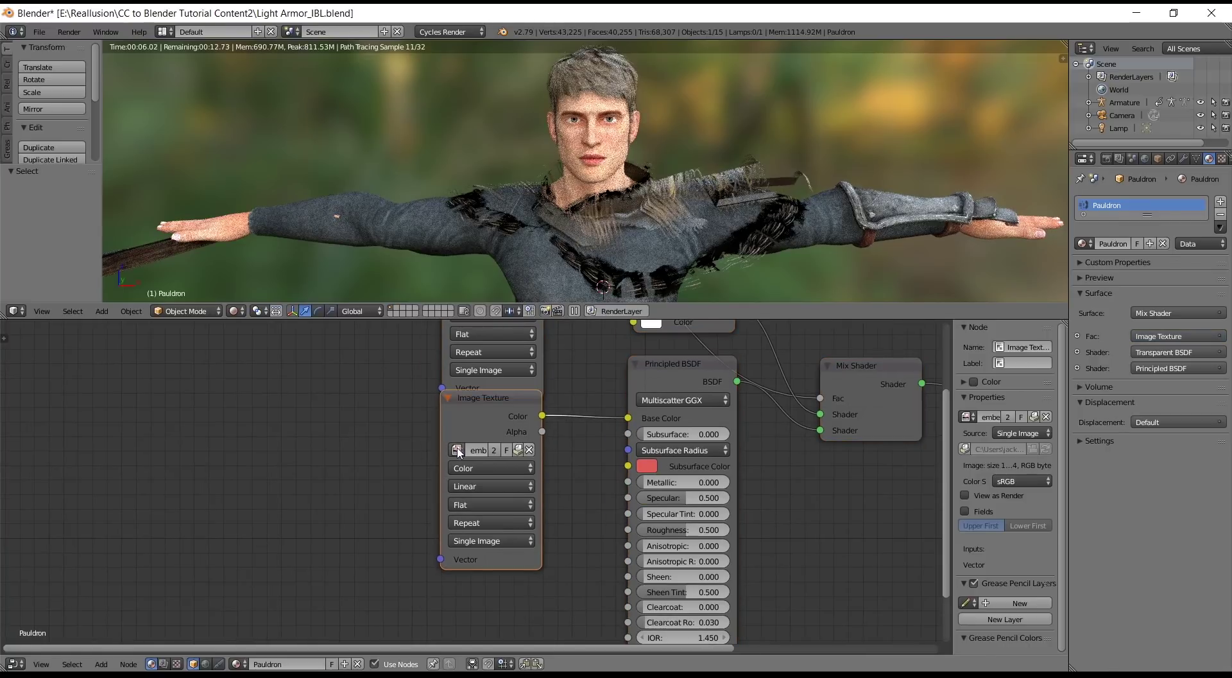
{"action": "left_click", "coordinate": [457, 450]}
{"action": "type", "text": "paul"}
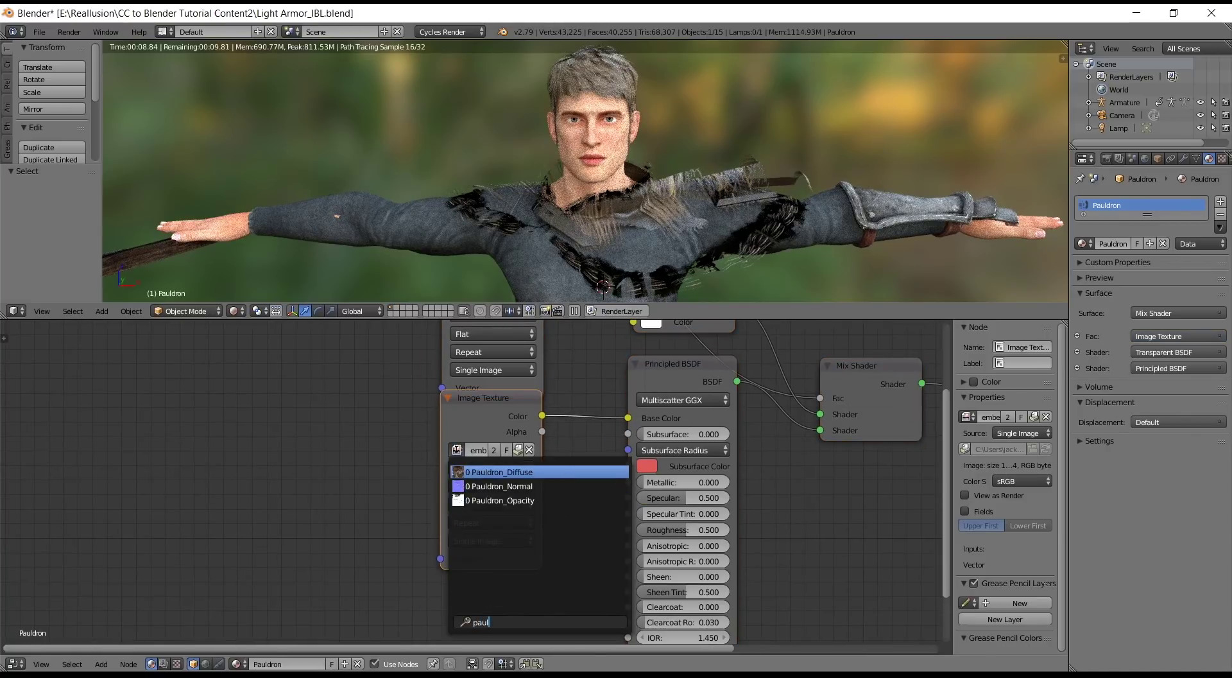
{"action": "left_click", "coordinate": [537, 471]}
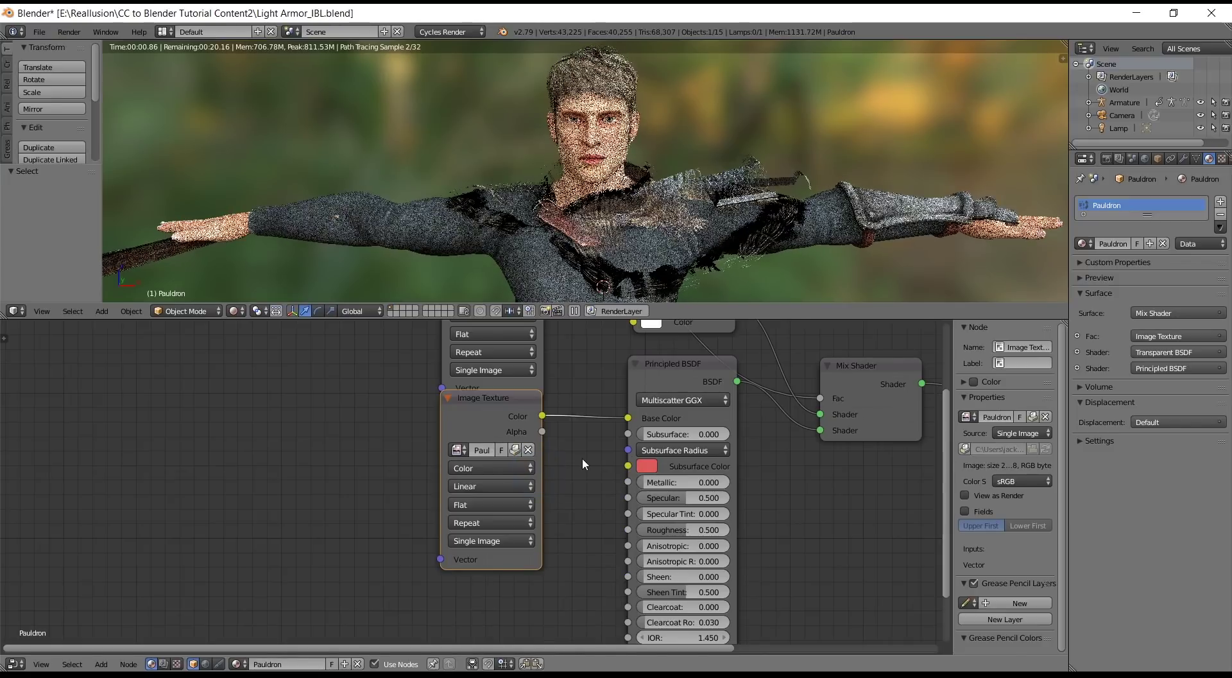
Replace the image in the Image Texture feeding the Mix Shader's Fac with Pauldron_Opacity
{"action": "scroll", "coordinate": [582, 457], "scroll_direction": "up", "scroll_amount": 5, "text": "shift"}
{"action": "left_click", "coordinate": [463, 433]}
{"action": "type", "text": "paul"}
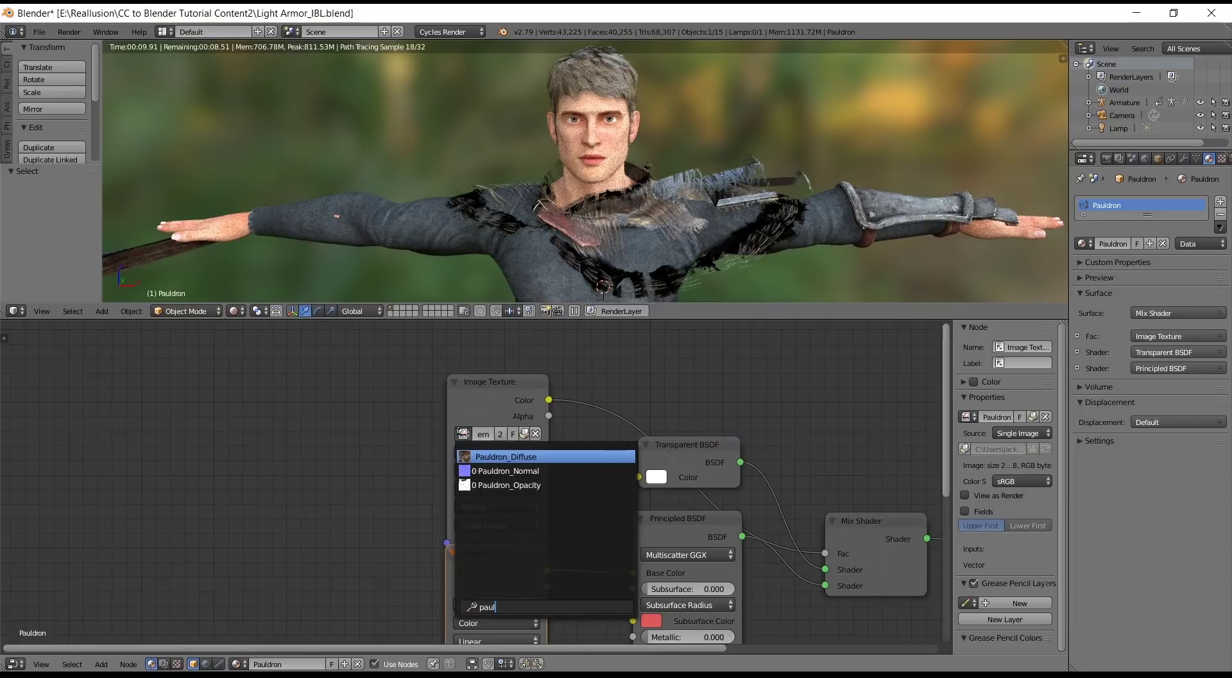
{"action": "left_click", "coordinate": [542, 485]}
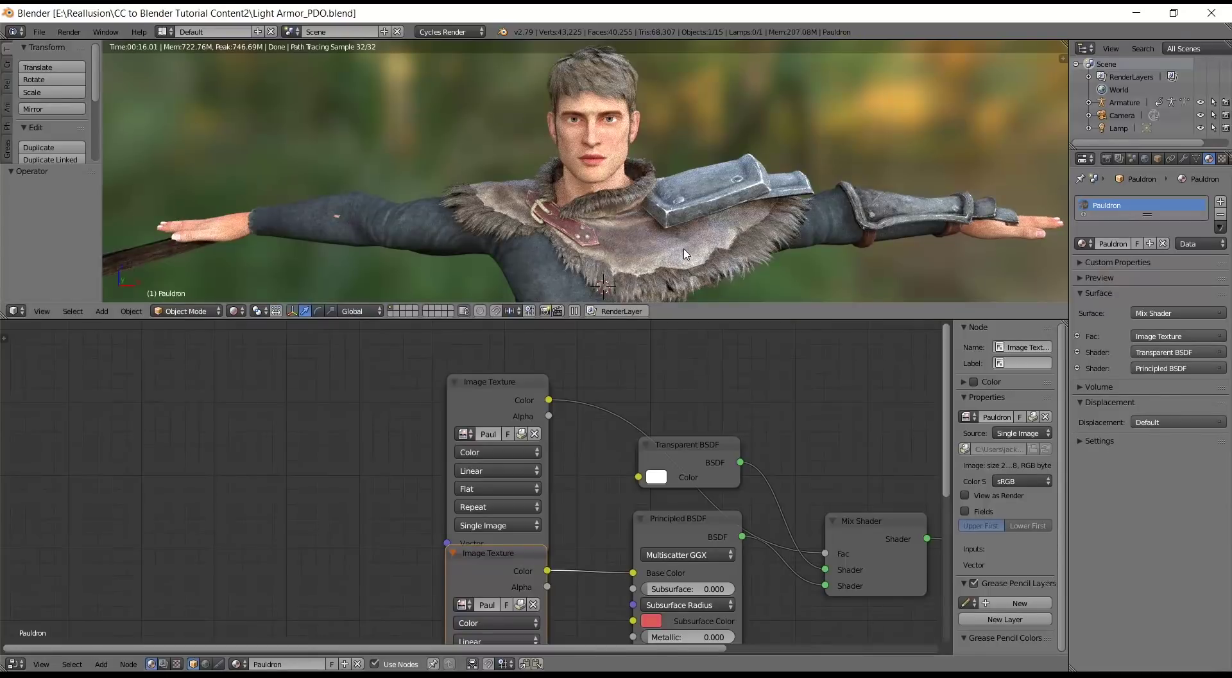
Add a new Image Texture node to the Pauldron material, beside the lower inputs of the Principled BSDF
{"action": "scroll", "coordinate": [737, 515], "scroll_direction": "down", "scroll_amount": 5, "text": "shift"}
{"action": "scroll", "coordinate": [736, 516], "scroll_direction": "up", "scroll_amount": 2}
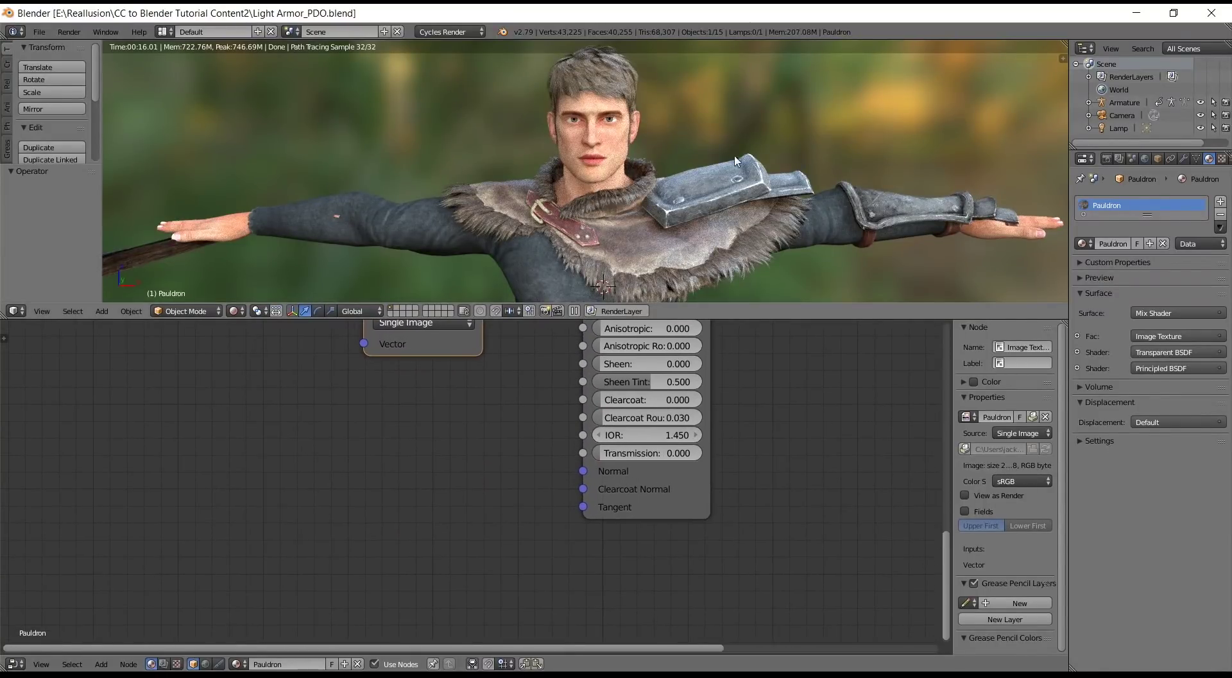
{"action": "scroll", "coordinate": [723, 185], "scroll_direction": "up", "scroll_amount": 4}
{"action": "middle_click_drag", "start_coordinate": [722, 195], "coordinate": [519, 85], "text": "shift"}
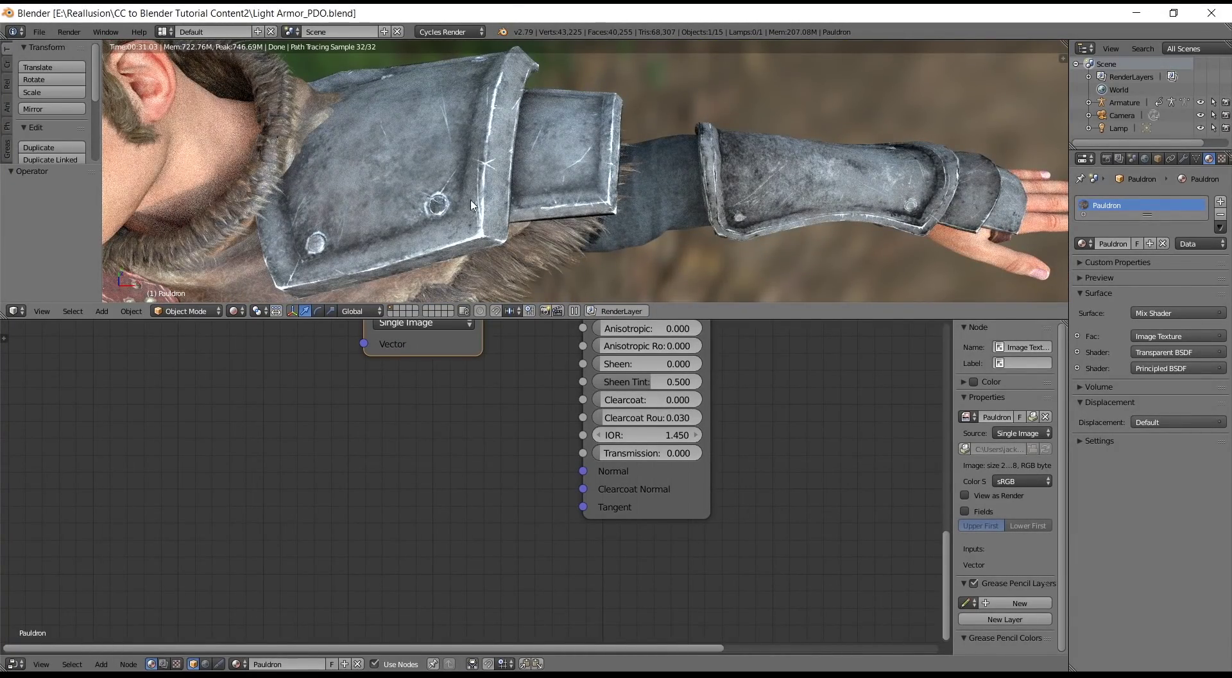
{"action": "left_click", "coordinate": [101, 663]}
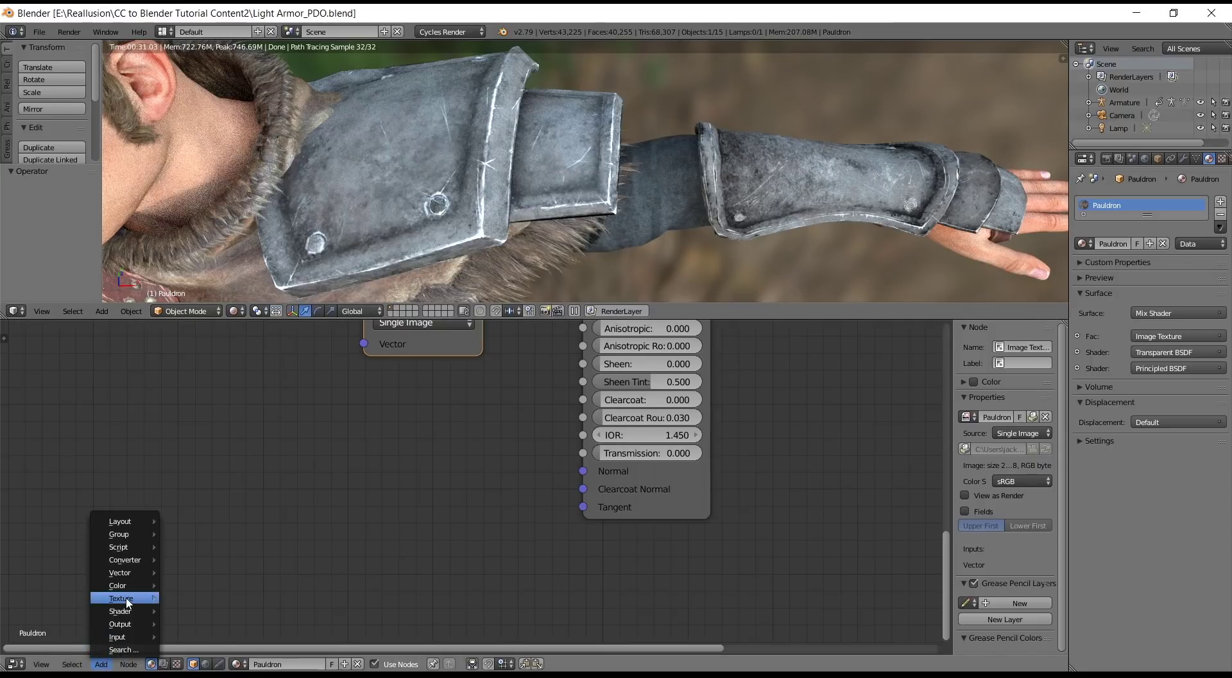
{"action": "mouse_move", "coordinate": [122, 597]}
{"action": "left_click", "coordinate": [203, 498]}
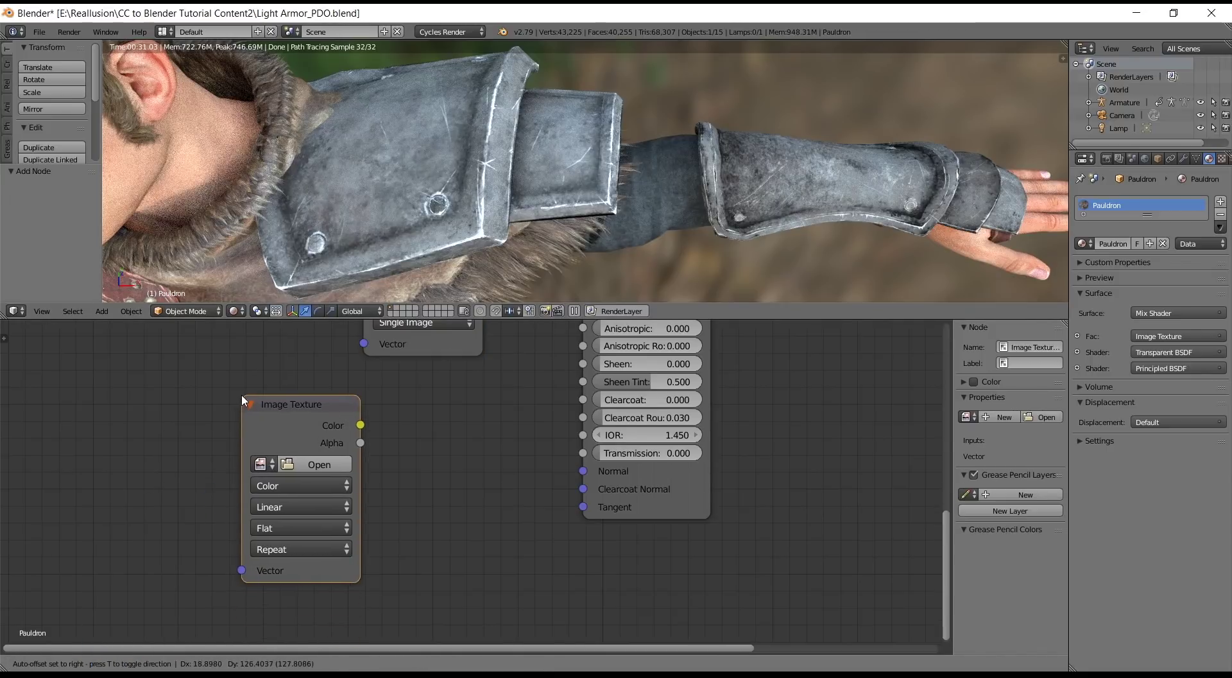
{"action": "left_click", "coordinate": [241, 394]}
Add a Normal Map node between the new Image Texture and the Principled BSDF
{"action": "left_click", "coordinate": [100, 664]}
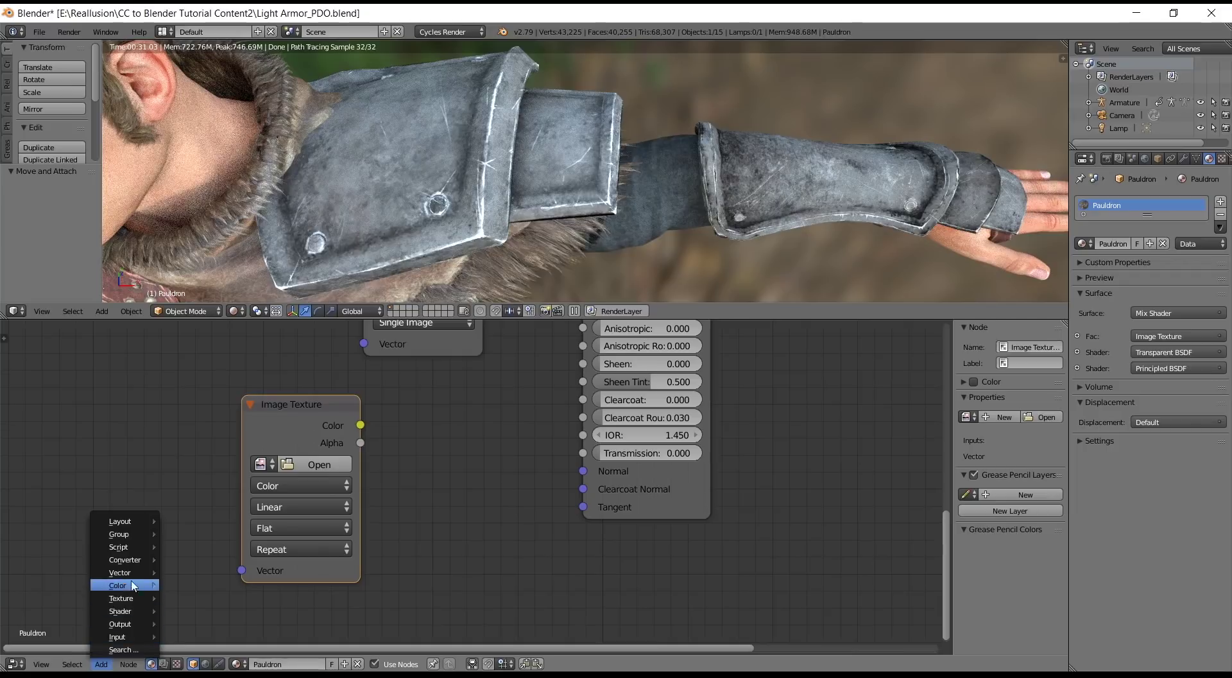
{"action": "mouse_move", "coordinate": [134, 576]}
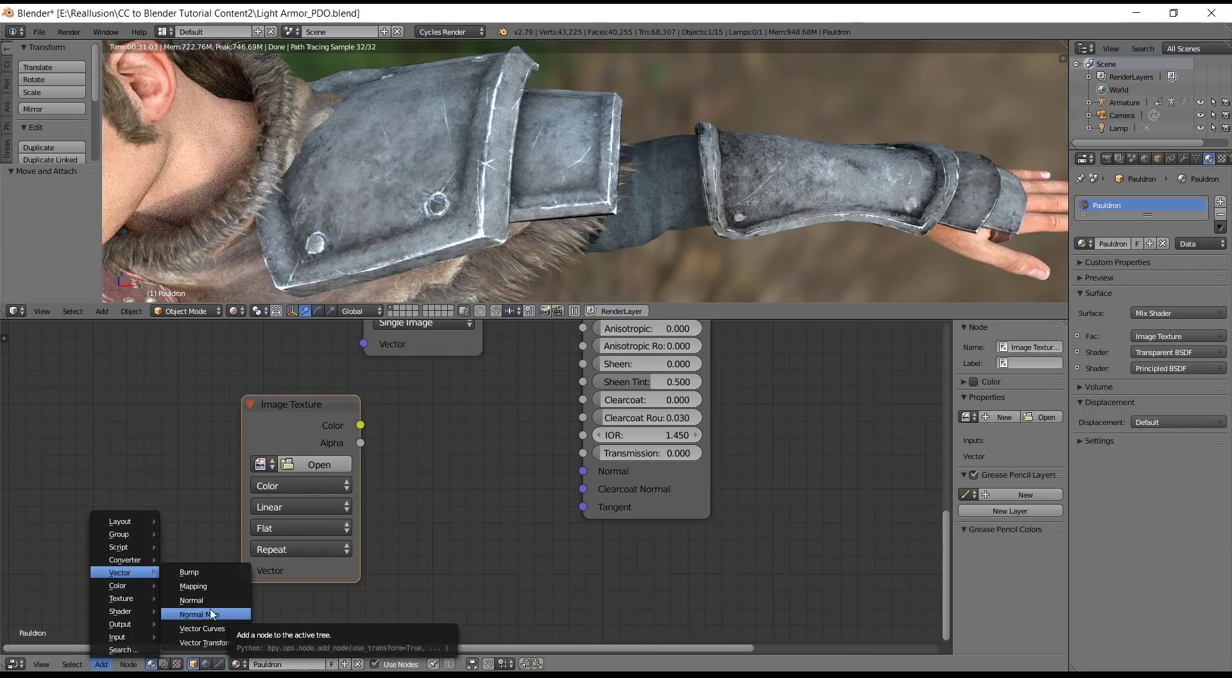
{"action": "left_click", "coordinate": [227, 613]}
{"action": "left_click", "coordinate": [407, 440]}
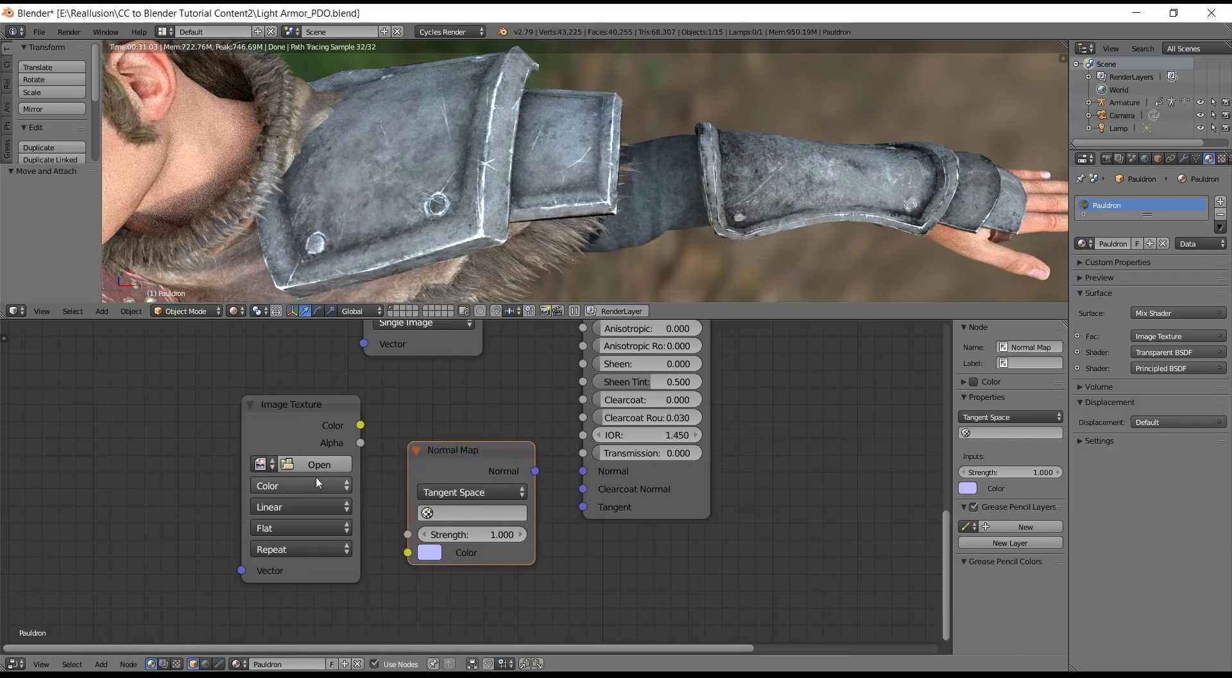
Load Pauldron_Normal.png into the empty Image Texture and set its color space to Non-Color Data
{"action": "left_click", "coordinate": [267, 465]}
{"action": "type", "text": "paul"}
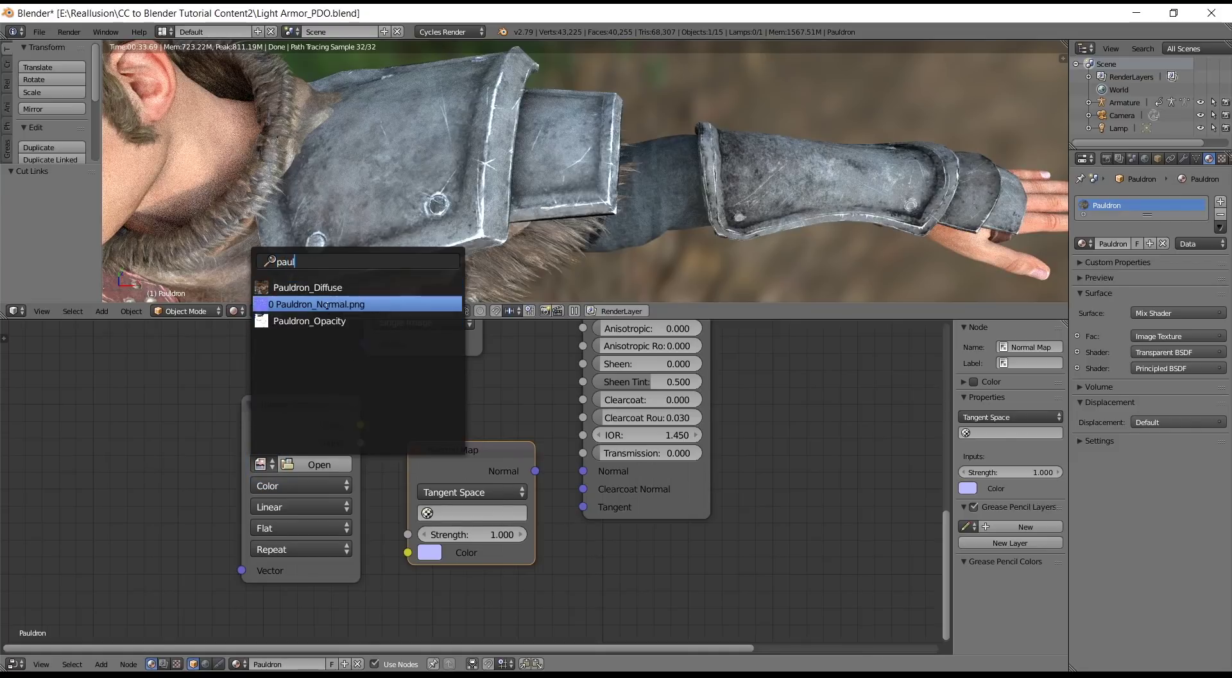
{"action": "left_click", "coordinate": [382, 304]}
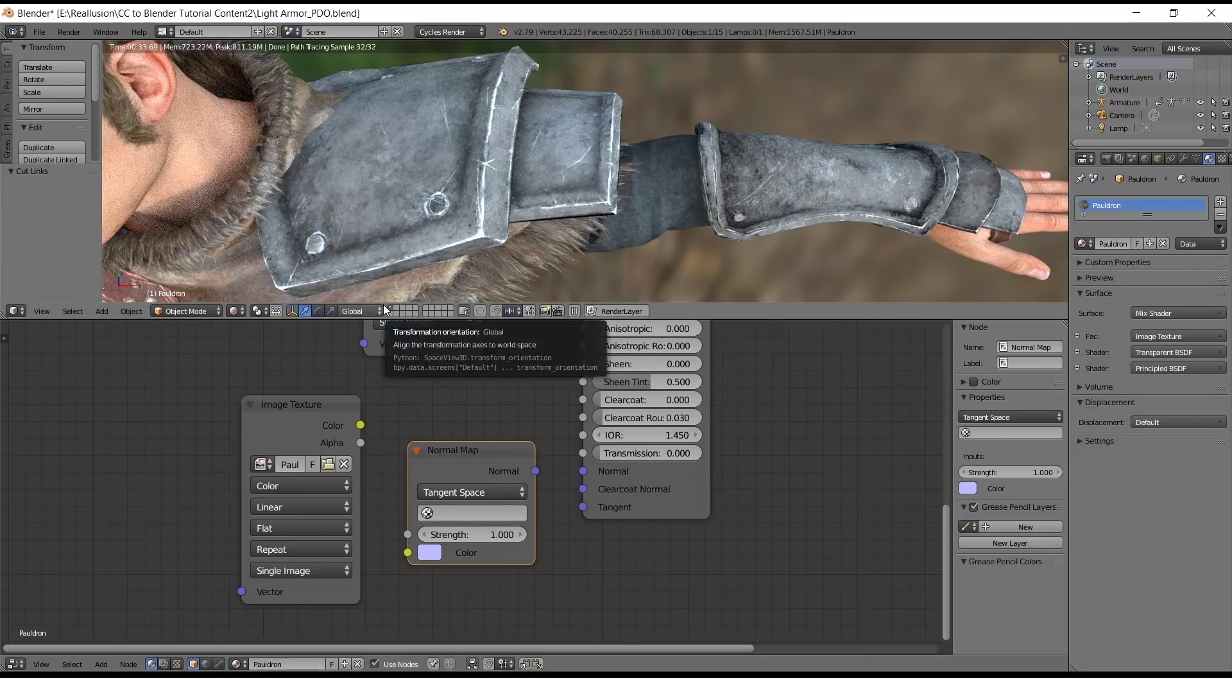
{"action": "left_click", "coordinate": [294, 481]}
{"action": "left_click", "coordinate": [321, 447]}
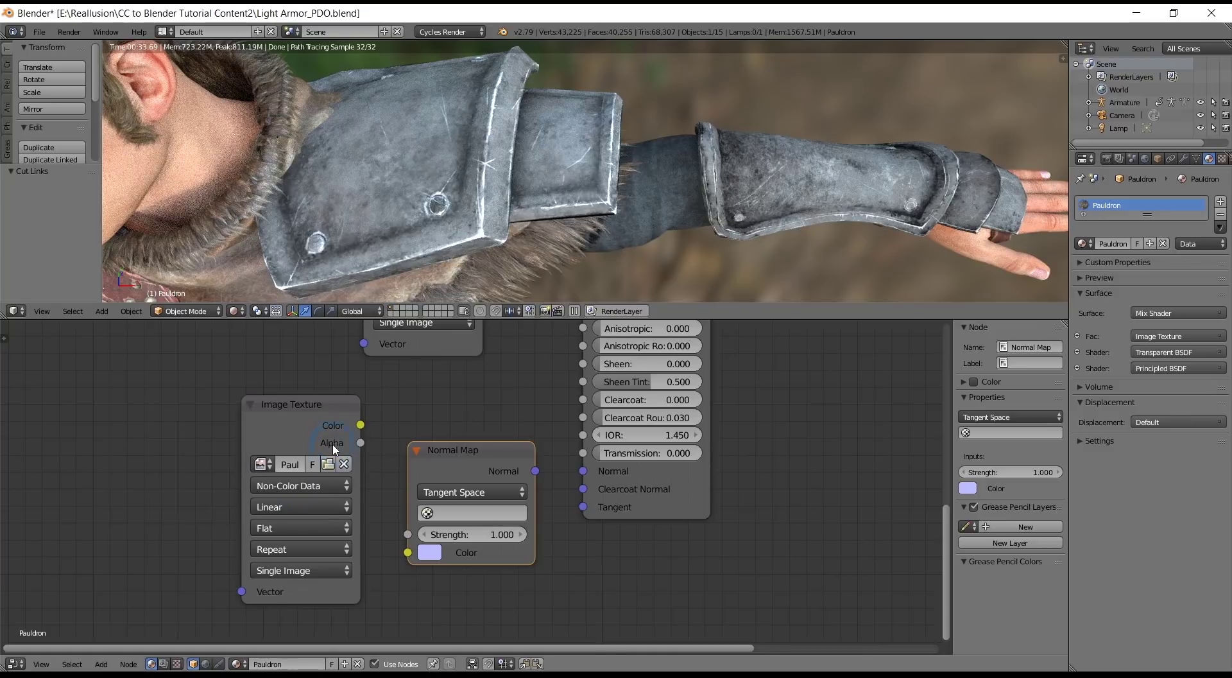
Link the normal texture's Color through the Normal Map to the Principled BSDF's Normal input, with Normal Map Strength 5
{"action": "left_click_drag", "start_coordinate": [360, 424], "coordinate": [408, 552]}
{"action": "left_click_drag", "start_coordinate": [534, 471], "coordinate": [584, 472]}
{"action": "left_click", "coordinate": [496, 535]}
{"action": "type", "text": "5"}
{"action": "key", "text": "Return"}
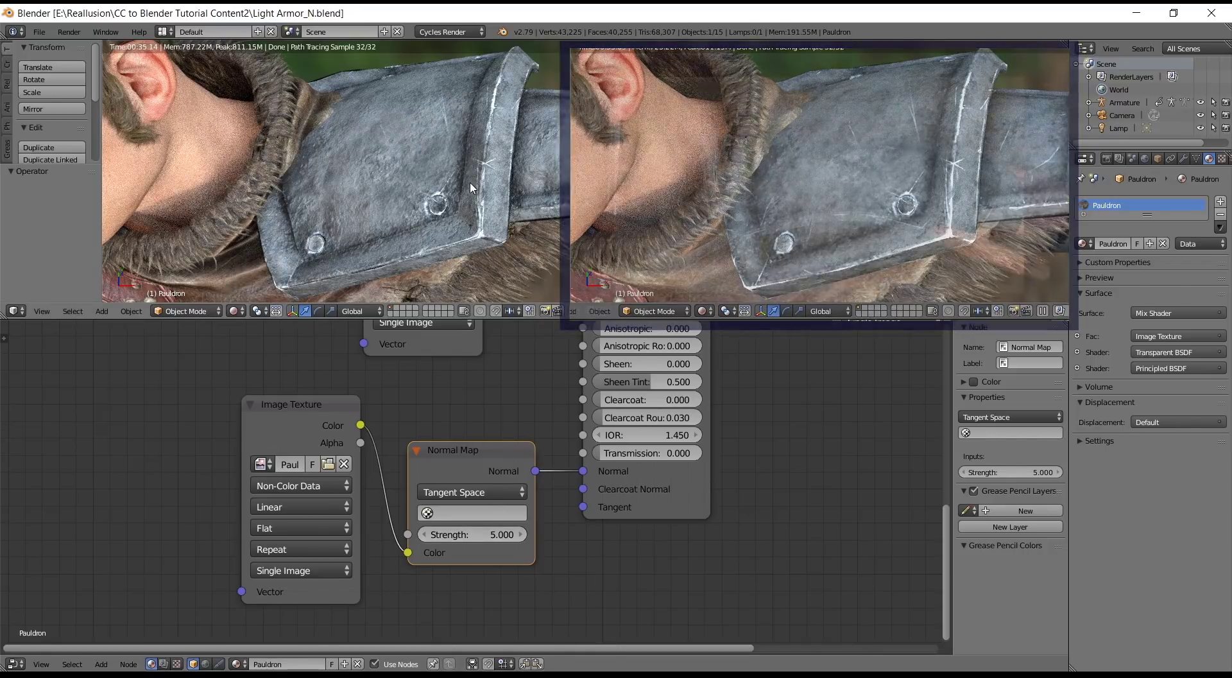
Move the normal texture and Normal Map nodes away from the Principled BSDF, and add a new Image Texture node below the Normal Map
{"action": "left_click_drag", "start_coordinate": [308, 403], "coordinate": [98, 399]}
{"action": "left_click_drag", "start_coordinate": [460, 453], "coordinate": [303, 422]}
{"action": "left_click", "coordinate": [102, 664]}
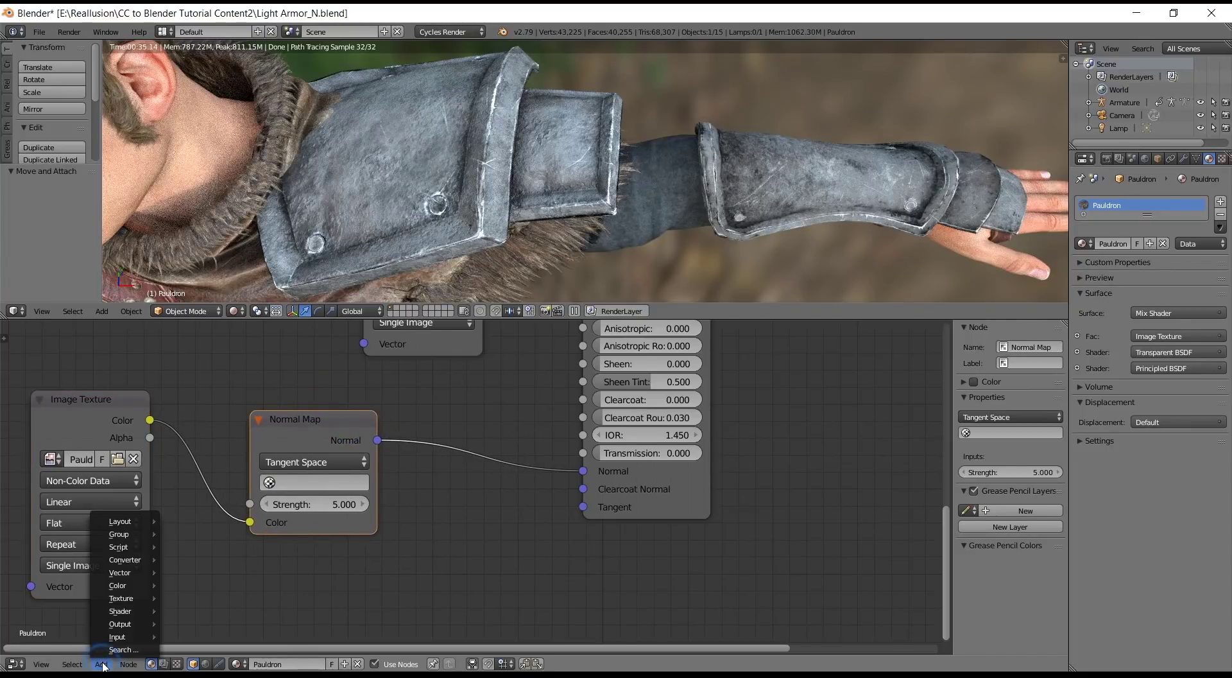
{"action": "mouse_move", "coordinate": [149, 606]}
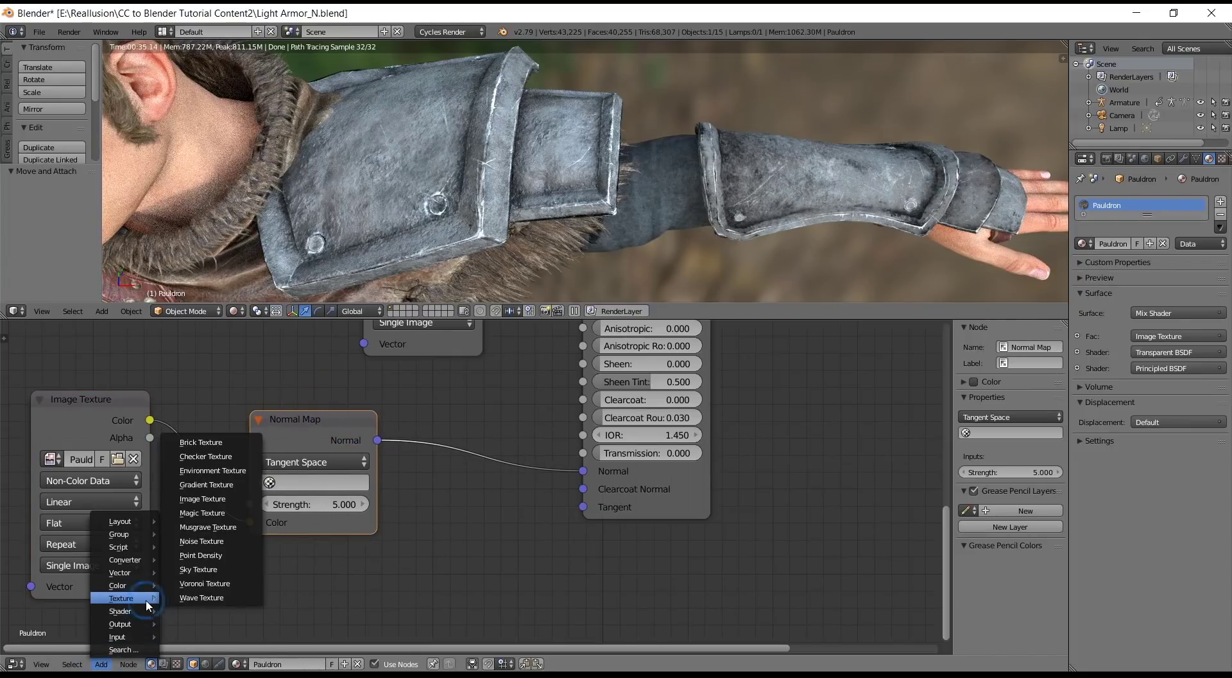
{"action": "left_click", "coordinate": [248, 498]}
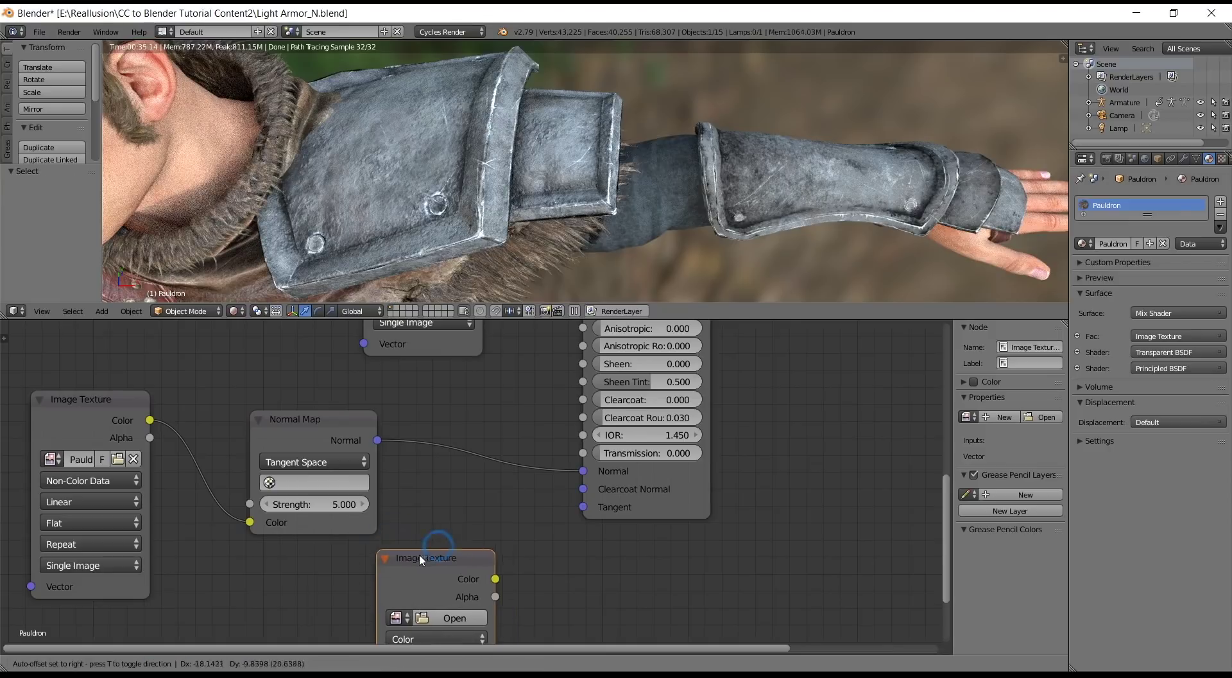
{"action": "left_click", "coordinate": [263, 557]}
{"action": "middle_click_drag", "start_coordinate": [498, 563], "coordinate": [498, 429]}
{"action": "left_click_drag", "start_coordinate": [354, 445], "coordinate": [338, 440]}
{"action": "left_click", "coordinate": [337, 441]}
Insert a Bump node on the link between the Normal Map and the Principled BSDF's Normal input
{"action": "middle_click_drag", "start_coordinate": [189, 546], "coordinate": [167, 605]}
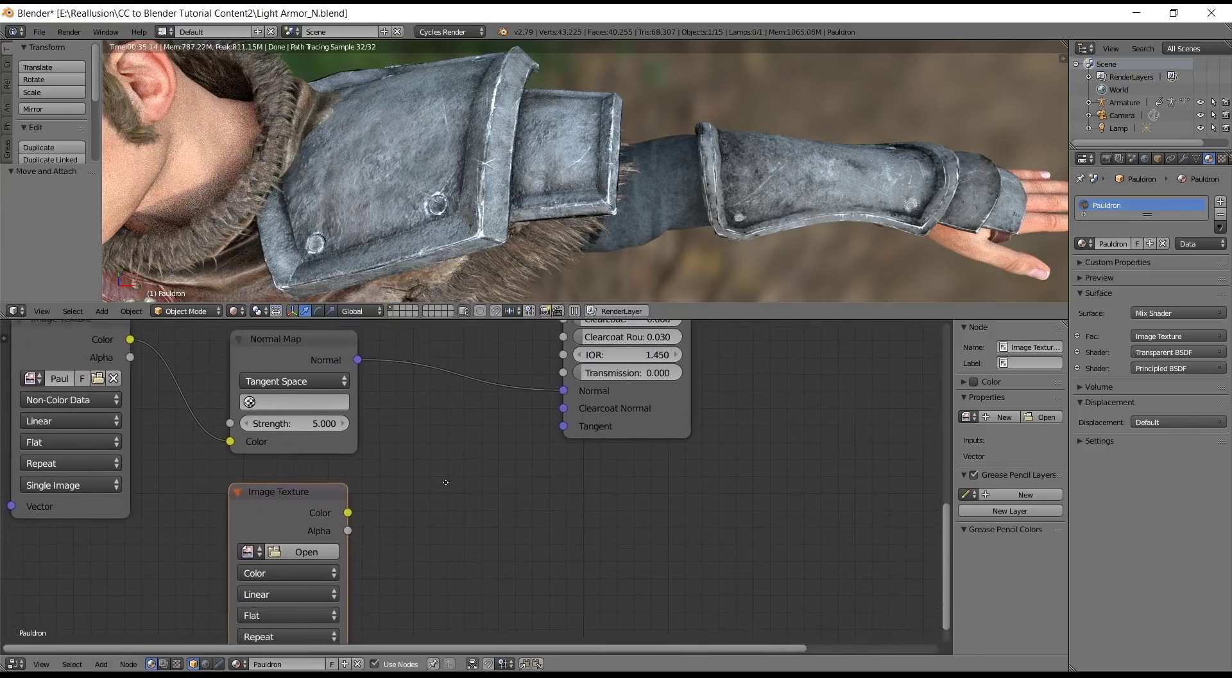
{"action": "left_click", "coordinate": [100, 664]}
{"action": "mouse_move", "coordinate": [114, 616]}
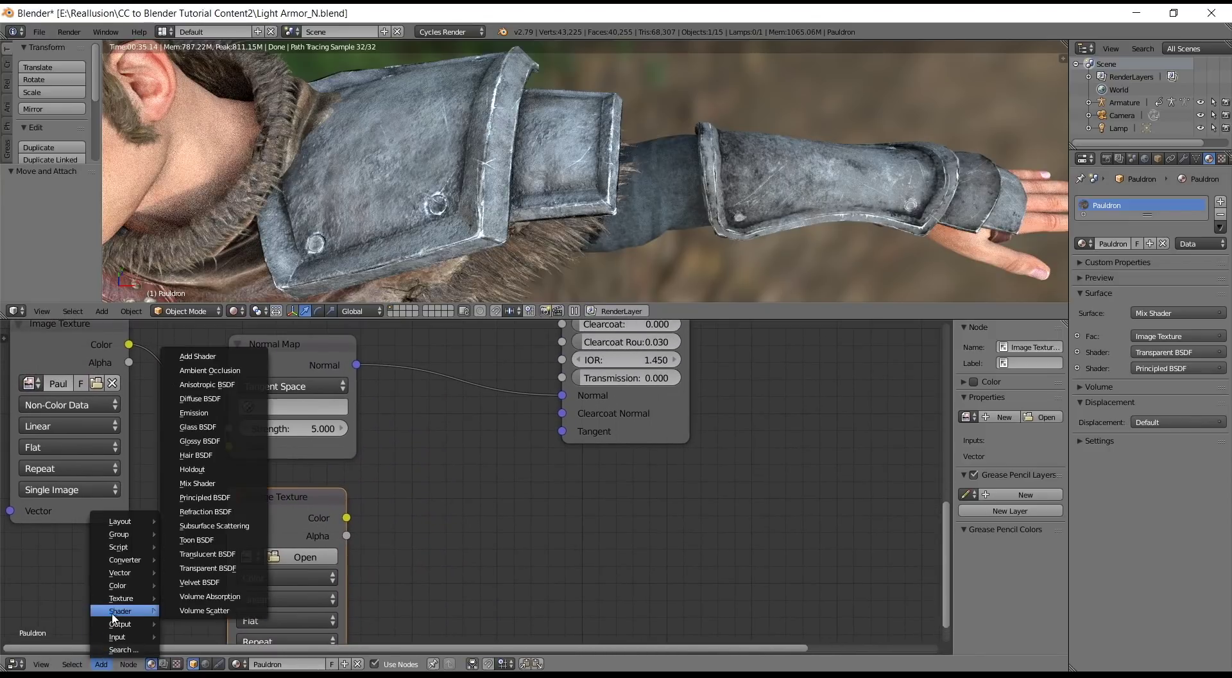
{"action": "mouse_move", "coordinate": [138, 572]}
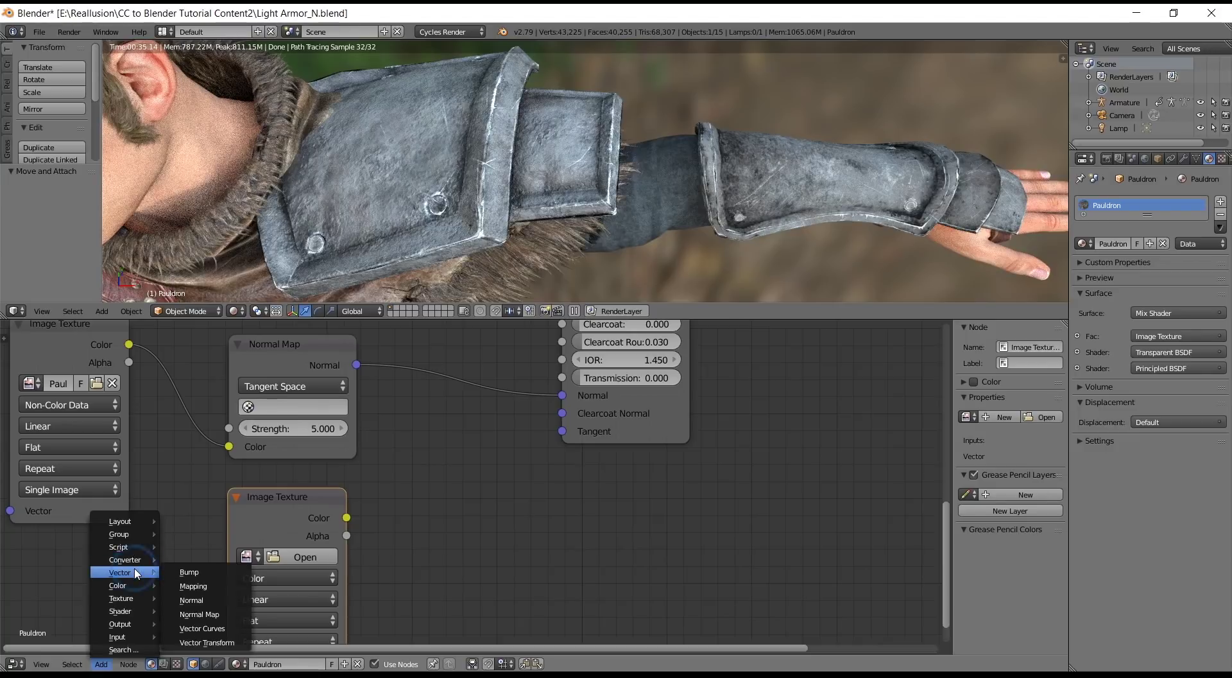
{"action": "left_click", "coordinate": [224, 572]}
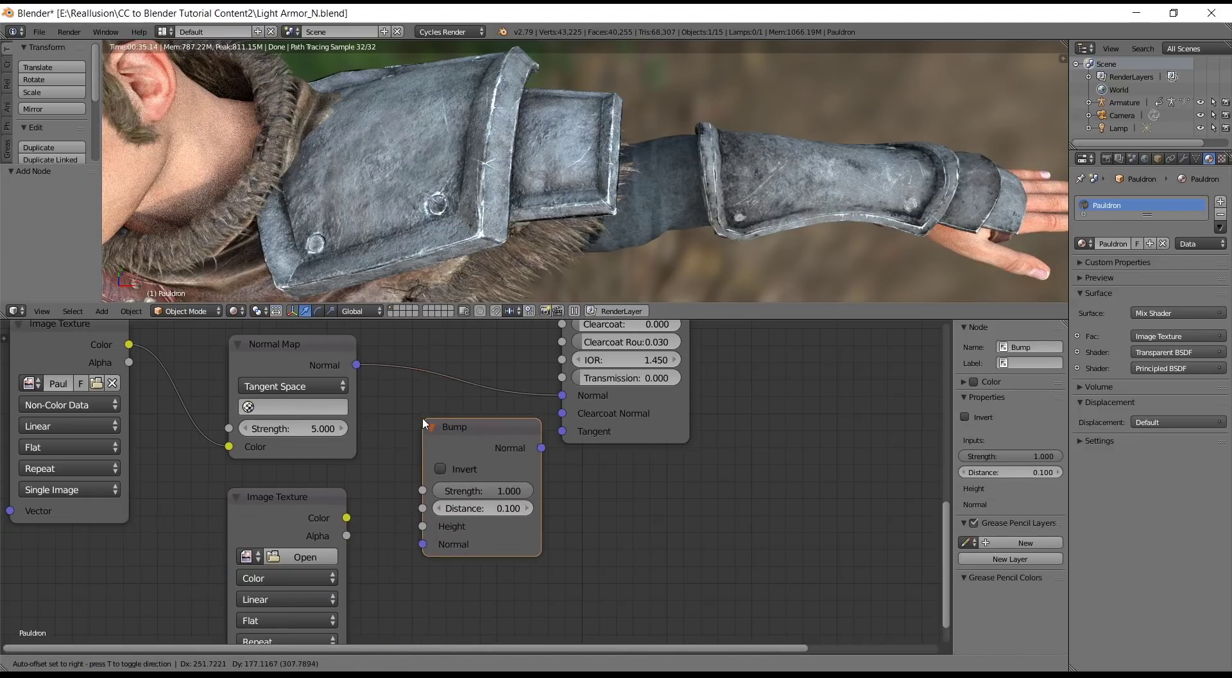
{"action": "left_click", "coordinate": [417, 364]}
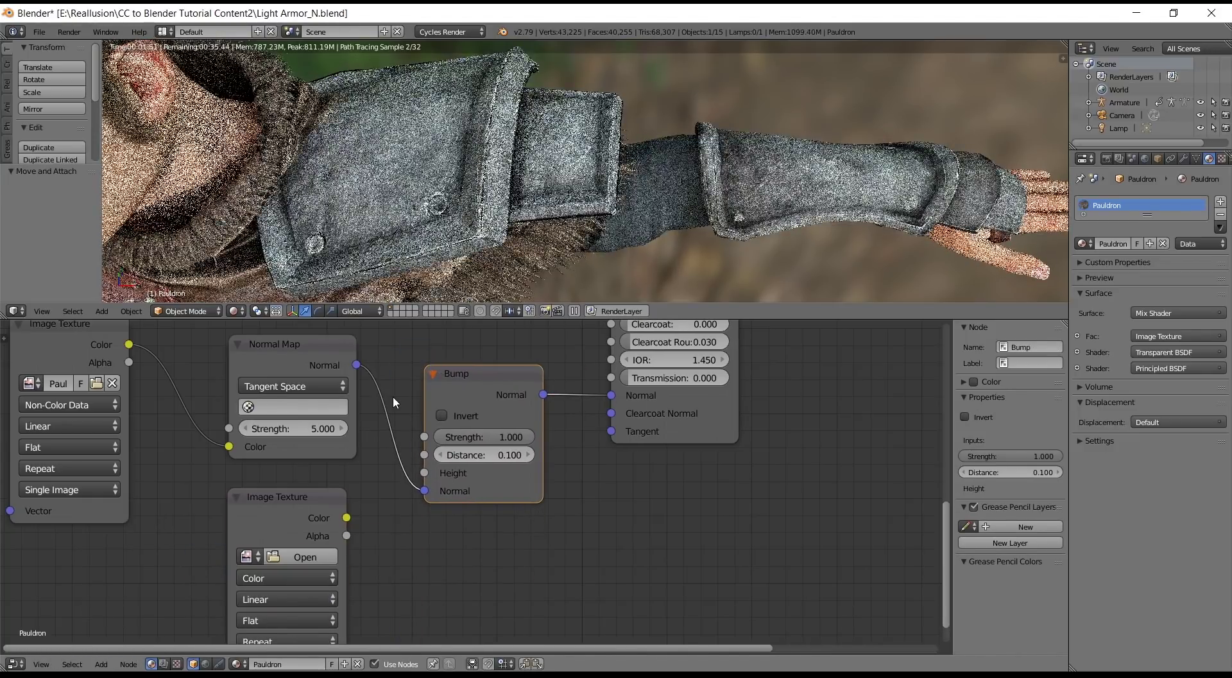
Load Pauldron_Displacement.png into the empty Image Texture as Non-Color Data and link its Color to the Bump node's Height
{"action": "left_click", "coordinate": [284, 553]}
{"action": "left_click", "coordinate": [38, 313]}
{"action": "left_click", "coordinate": [199, 121]}
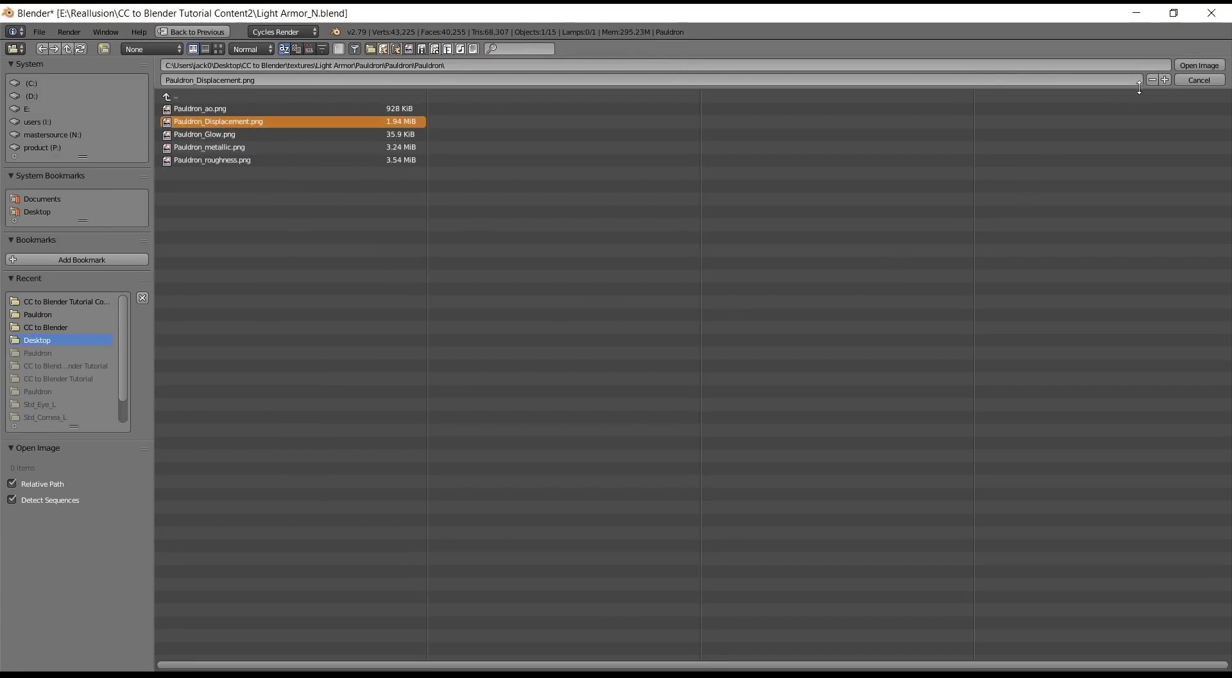
{"action": "left_click", "coordinate": [1187, 64]}
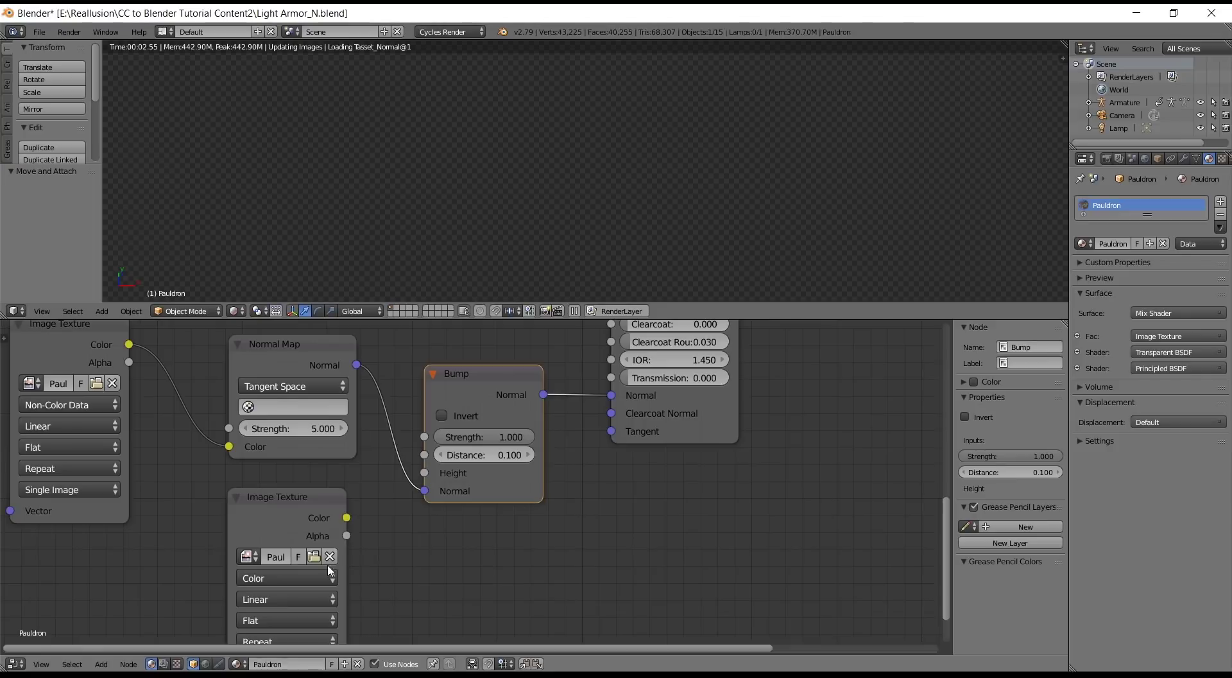
{"action": "left_click", "coordinate": [313, 573]}
{"action": "left_click", "coordinate": [318, 546]}
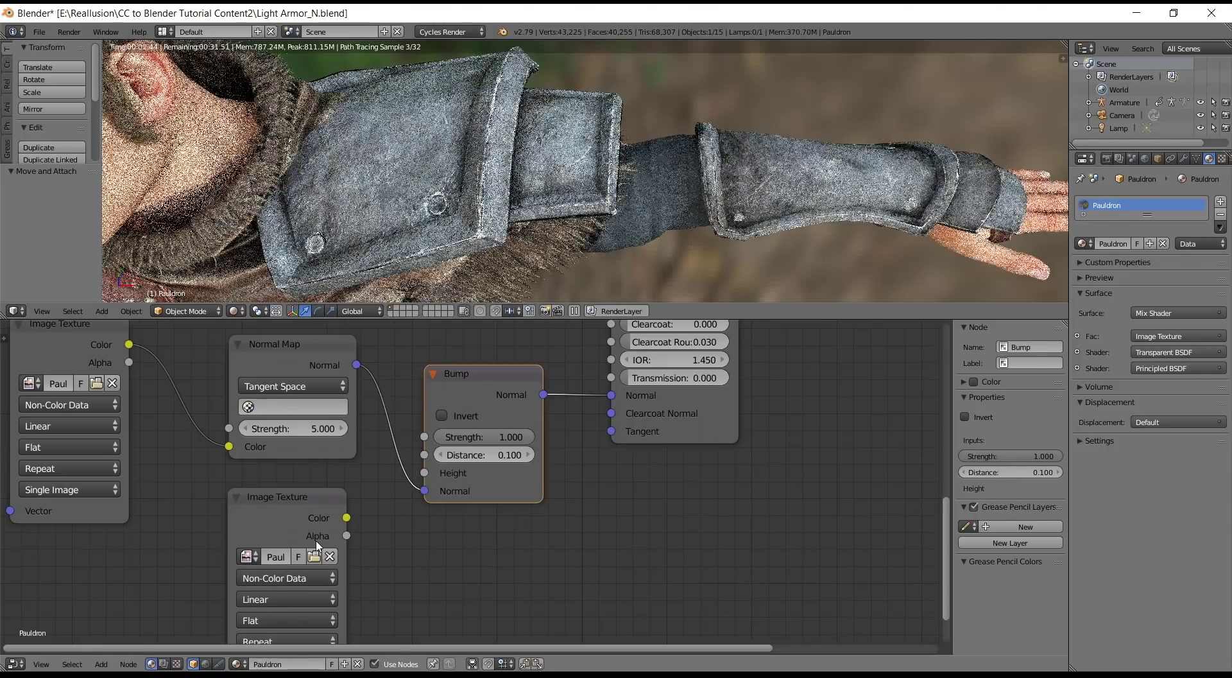
{"action": "left_click_drag", "start_coordinate": [346, 518], "coordinate": [424, 473]}
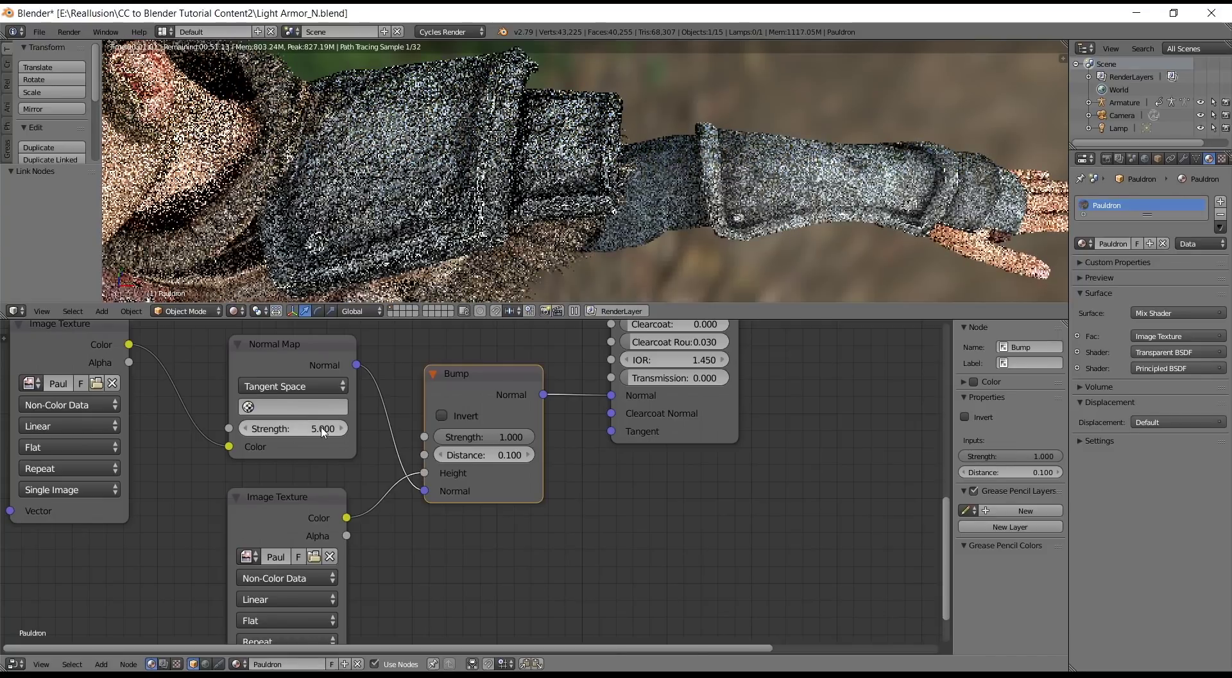
Set the Normal Map Strength to 1 and the Bump Strength to 0.5
{"action": "double_click", "coordinate": [323, 428]}
{"action": "type", "text": "1"}
{"action": "key", "text": "Return"}
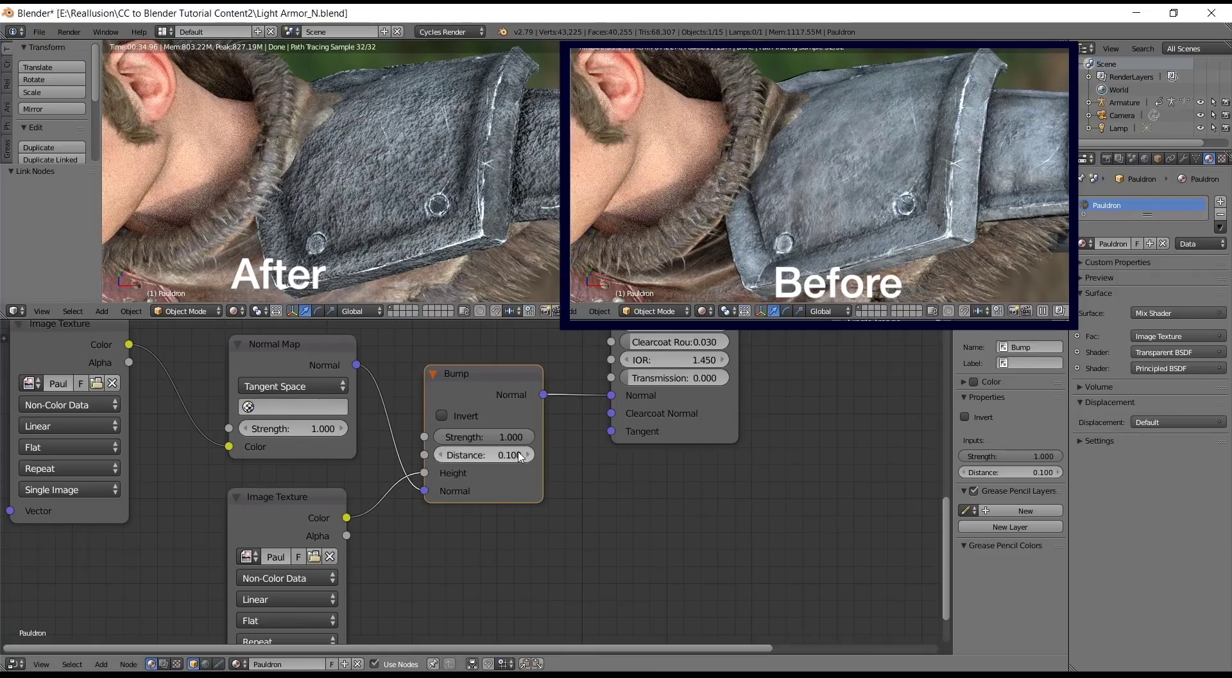
{"action": "double_click", "coordinate": [513, 437]}
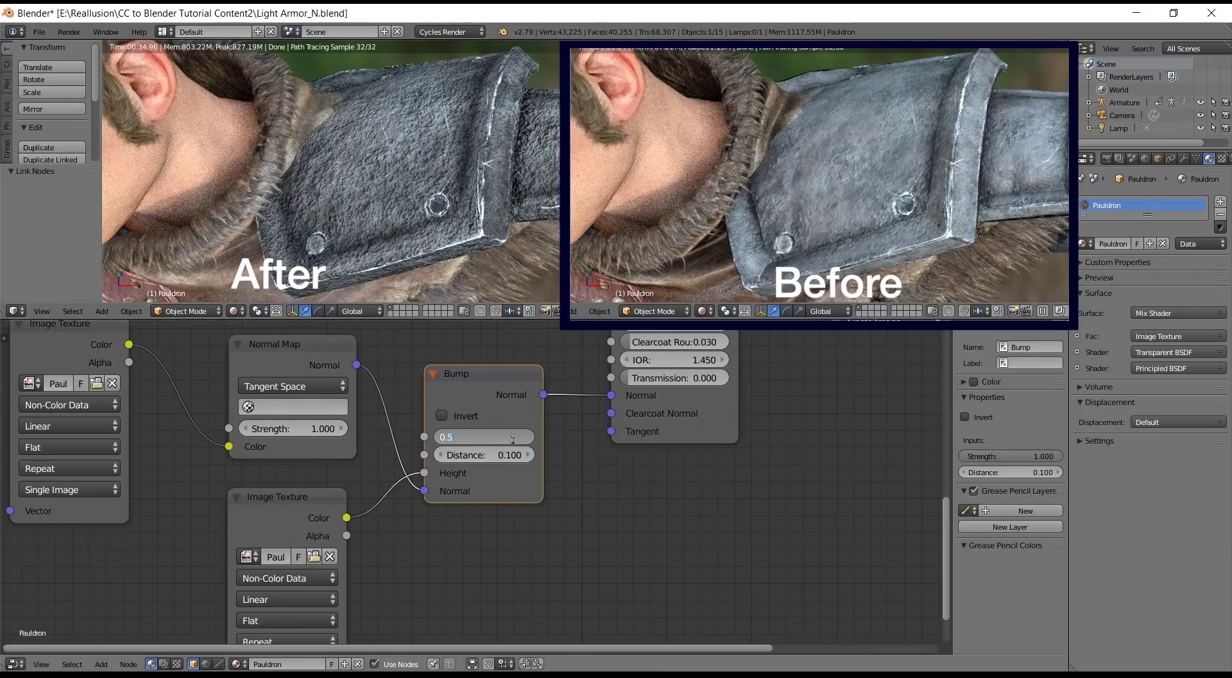
{"action": "type", "text": "0.5"}
{"action": "key", "text": "Return"}
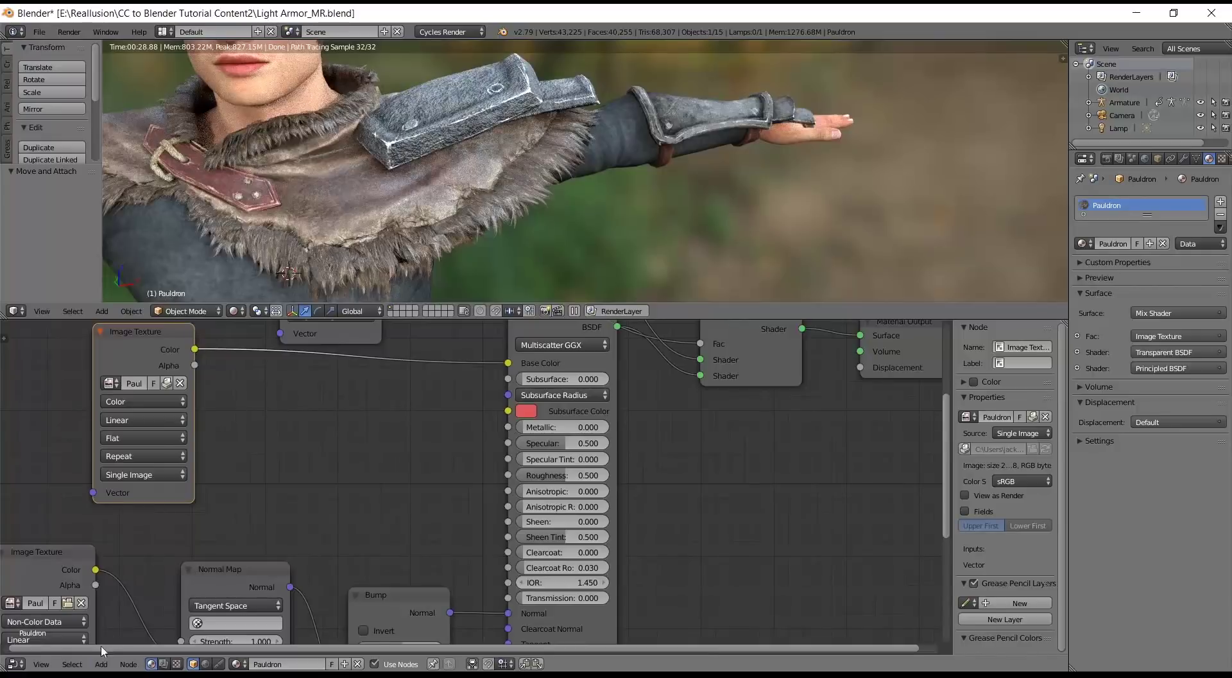
Add two Image Texture nodes between the base color texture and the Principled BSDF
{"action": "left_click", "coordinate": [101, 663]}
{"action": "mouse_move", "coordinate": [131, 603]}
{"action": "left_click", "coordinate": [244, 500]}
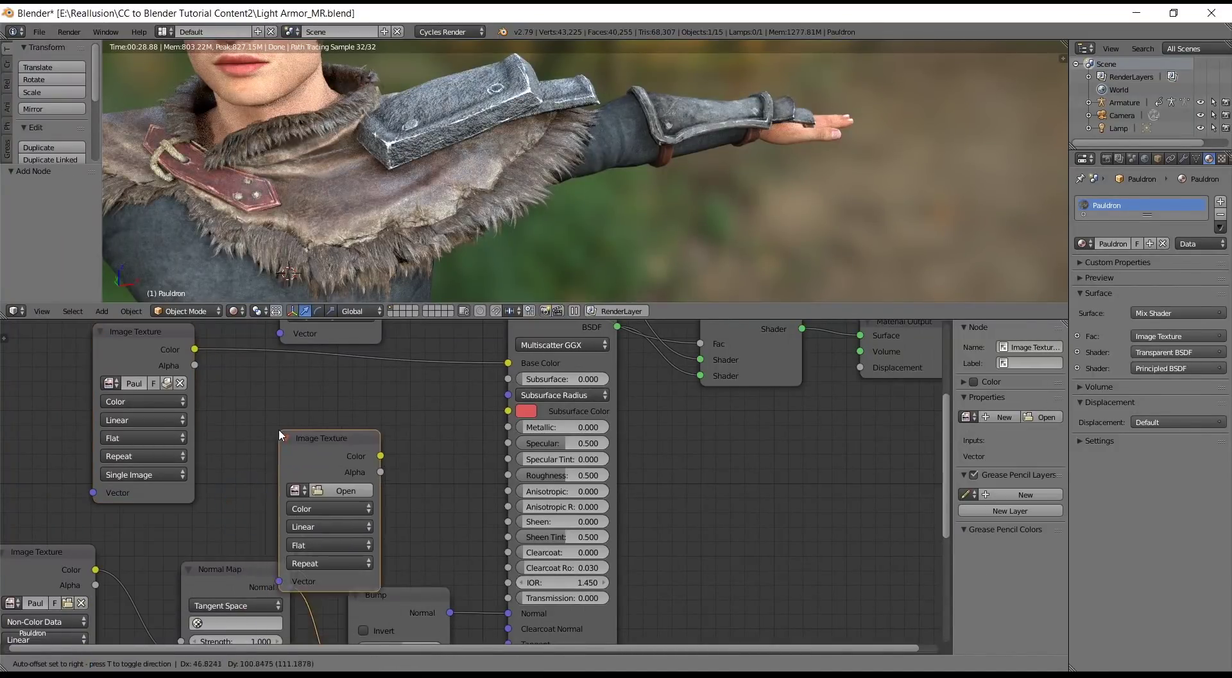
{"action": "left_click", "coordinate": [248, 360]}
{"action": "key", "text": "shift+a"}
{"action": "mouse_move", "coordinate": [152, 617]}
{"action": "left_click", "coordinate": [241, 491]}
{"action": "left_click", "coordinate": [379, 408]}
Load Pauldron_metallic.png into the first new Image Texture and Pauldron_roughness.png into the second
{"action": "left_click", "coordinate": [325, 424]}
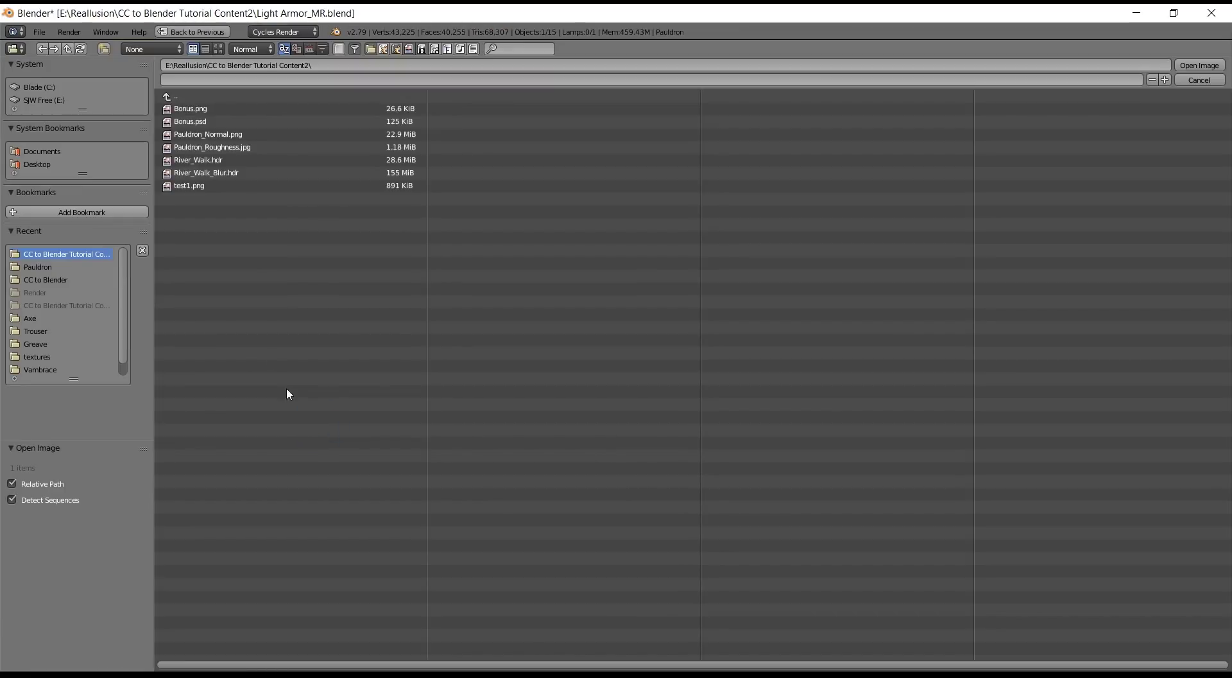
{"action": "left_click", "coordinate": [76, 266]}
{"action": "left_click", "coordinate": [251, 147]}
{"action": "left_click", "coordinate": [1191, 65]}
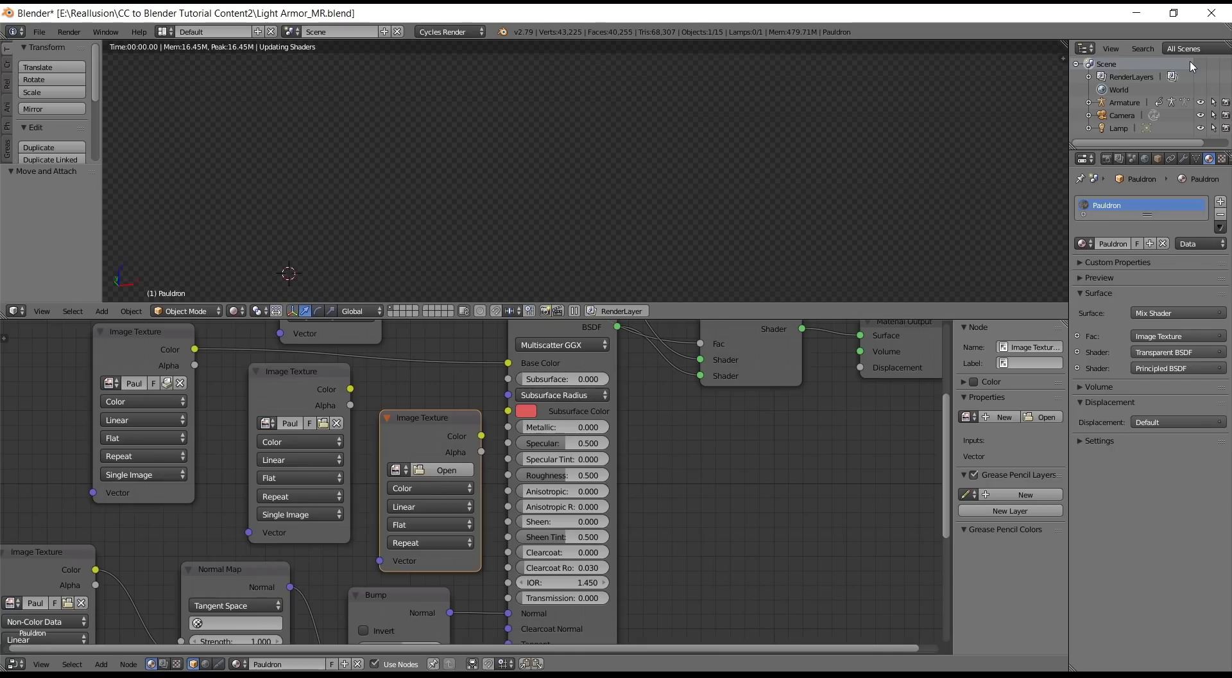
{"action": "left_click", "coordinate": [432, 475]}
{"action": "left_click", "coordinate": [96, 258]}
{"action": "left_click", "coordinate": [257, 160]}
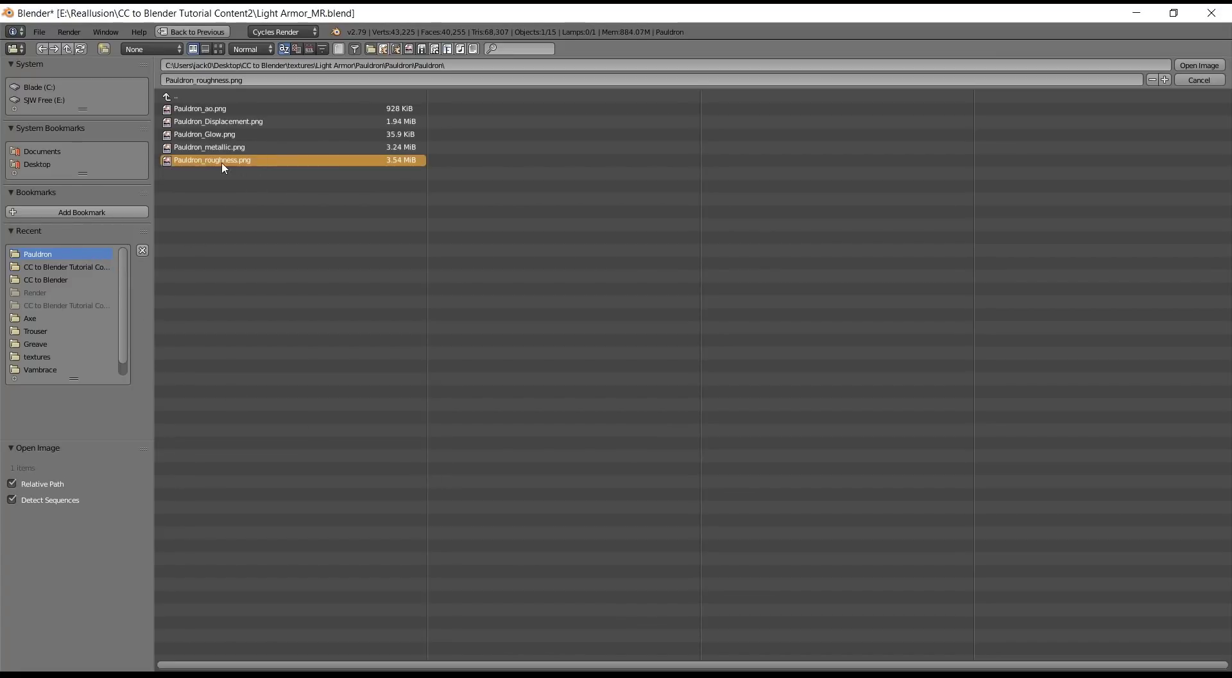
{"action": "left_click", "coordinate": [1199, 66]}
Set both new textures to Non-Color Data and link their Colors to the Principled BSDF's Roughness and Metallic inputs respectively
{"action": "left_click", "coordinate": [317, 441]}
{"action": "left_click", "coordinate": [289, 408]}
{"action": "left_click", "coordinate": [414, 488]}
{"action": "left_click", "coordinate": [423, 457]}
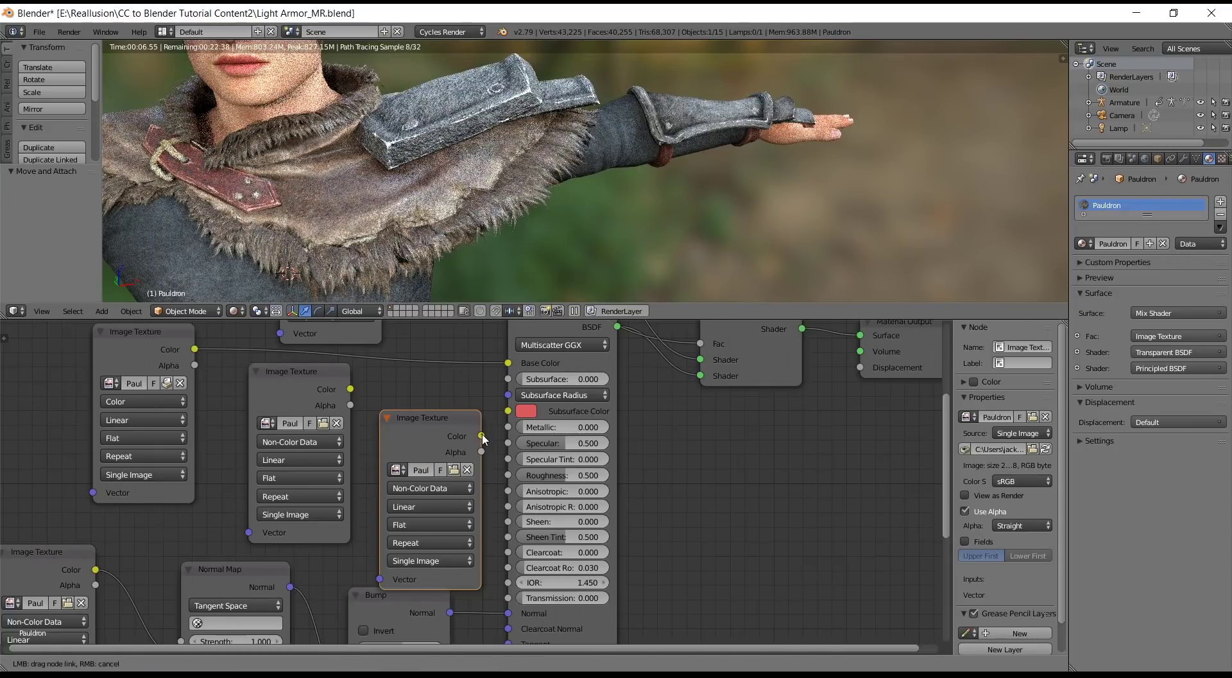
{"action": "left_click_drag", "start_coordinate": [482, 436], "coordinate": [508, 475]}
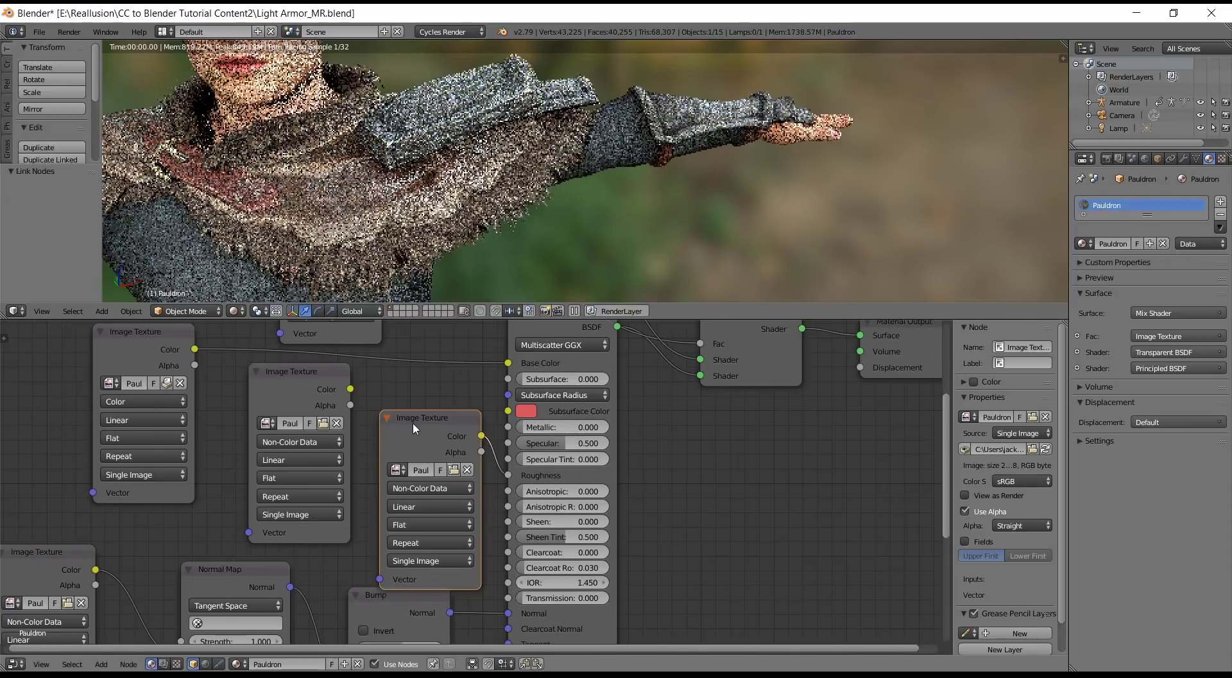
{"action": "left_click_drag", "start_coordinate": [350, 388], "coordinate": [509, 429]}
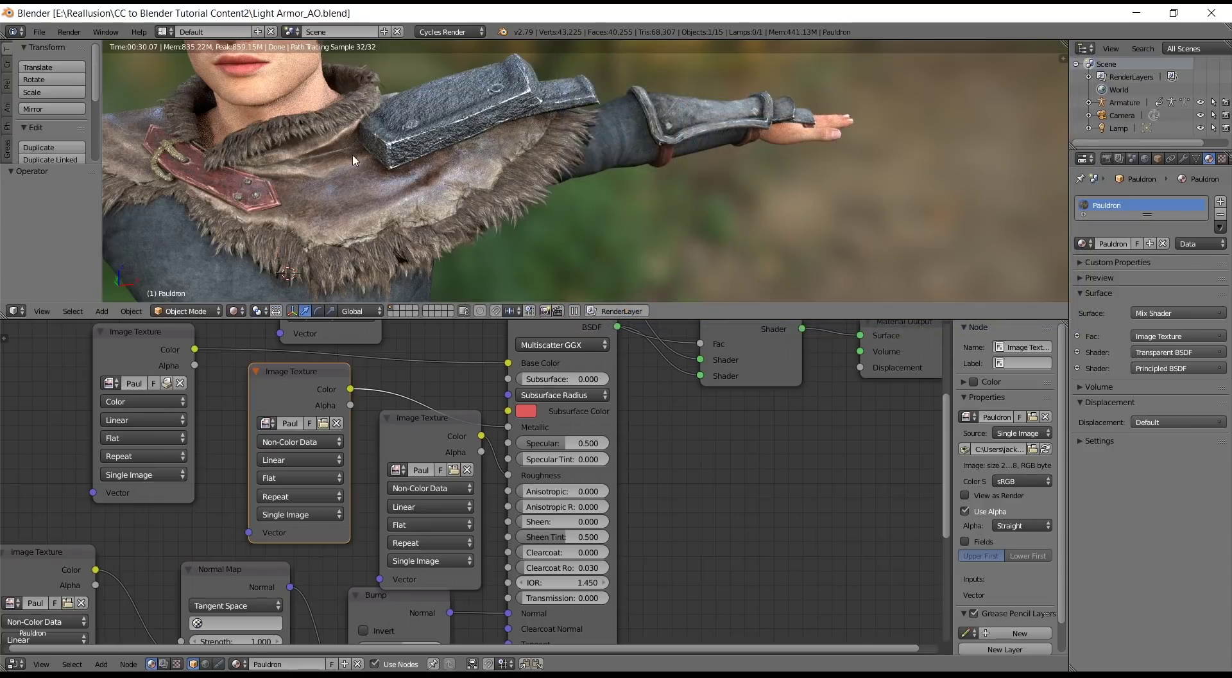
Collapse the roughness and metallic texture nodes and place them next to their Principled BSDF inputs
{"action": "left_click", "coordinate": [387, 417]}
{"action": "left_click_drag", "start_coordinate": [413, 424], "coordinate": [448, 479]}
{"action": "left_click", "coordinate": [256, 371]}
{"action": "left_click_drag", "start_coordinate": [276, 371], "coordinate": [441, 426]}
Collapse the Image Texture driving the Mix Shader's Fac and the Transparent BSDF, and arrange both above the Principled BSDF
{"action": "scroll", "coordinate": [341, 453], "scroll_direction": "down", "scroll_amount": 3}
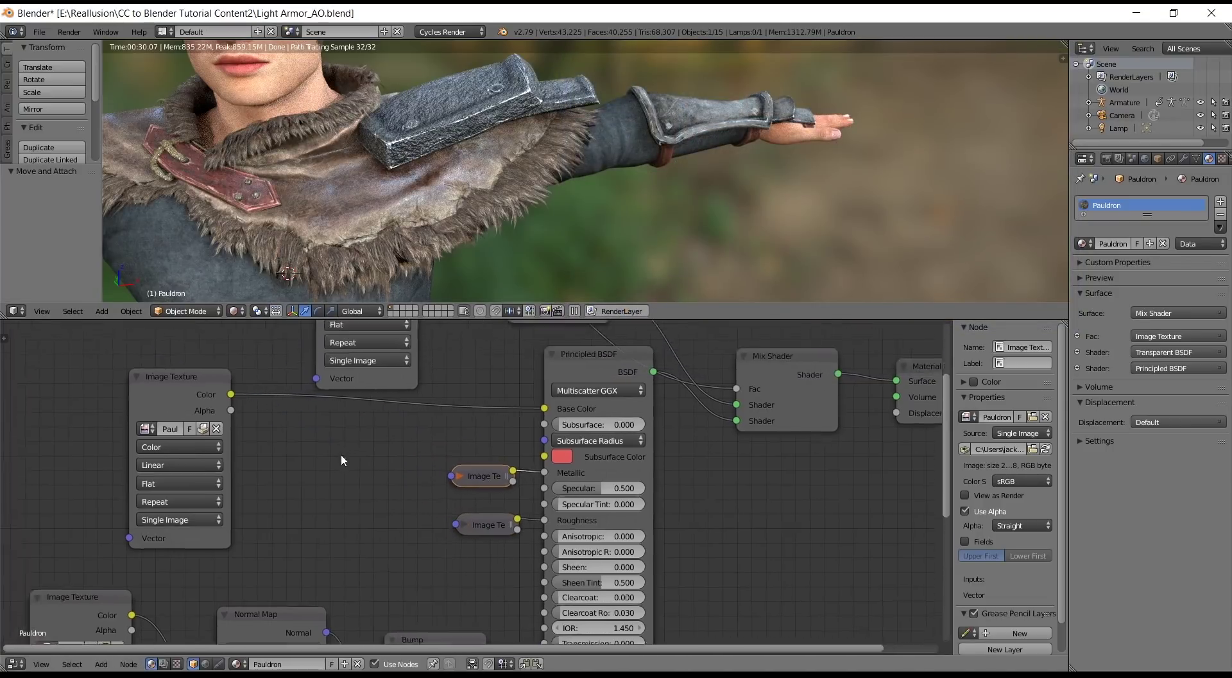
{"action": "left_click", "coordinate": [320, 380]}
{"action": "left_click_drag", "start_coordinate": [340, 381], "coordinate": [532, 421]}
{"action": "left_click", "coordinate": [440, 420]}
{"action": "left_click_drag", "start_coordinate": [451, 418], "coordinate": [498, 440]}
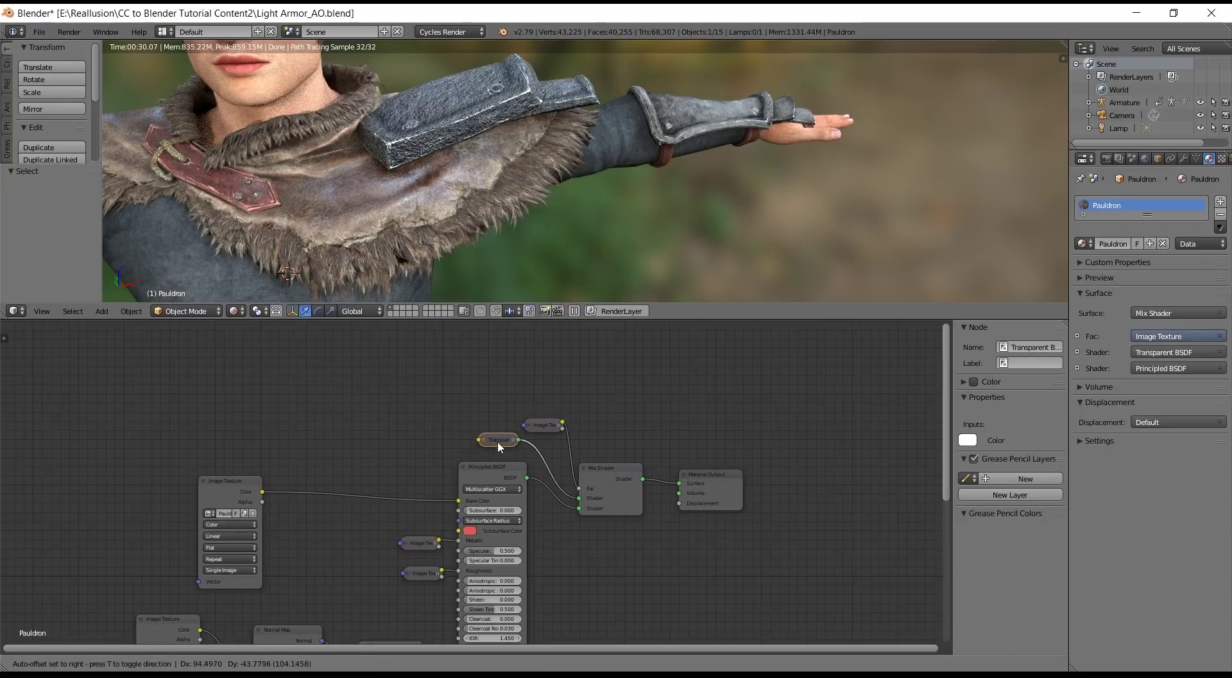
Move the base color texture farther from the Principled BSDF and add a new Image Texture node in the freed space
{"action": "middle_click_drag", "start_coordinate": [408, 464], "coordinate": [460, 386]}
{"action": "scroll", "coordinate": [460, 386], "scroll_direction": "up", "scroll_amount": 2}
{"action": "left_click_drag", "start_coordinate": [235, 391], "coordinate": [169, 341]}
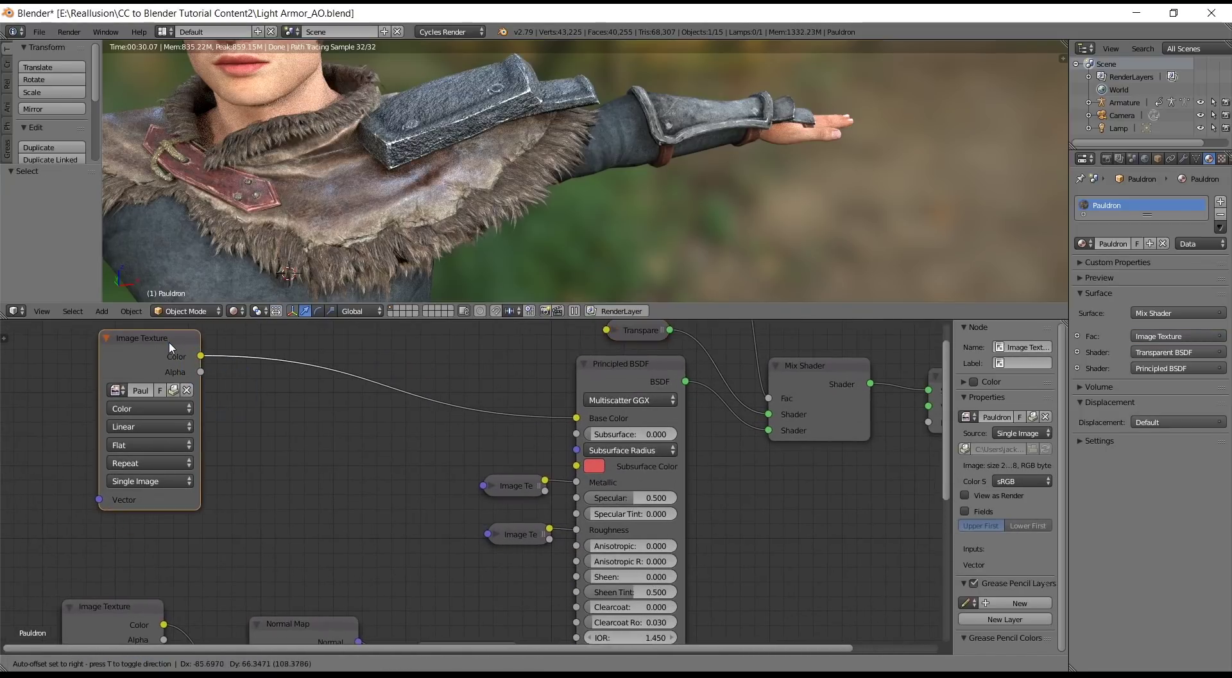
{"action": "middle_click_drag", "start_coordinate": [168, 340], "coordinate": [187, 410]}
{"action": "left_click_drag", "start_coordinate": [180, 412], "coordinate": [171, 402]}
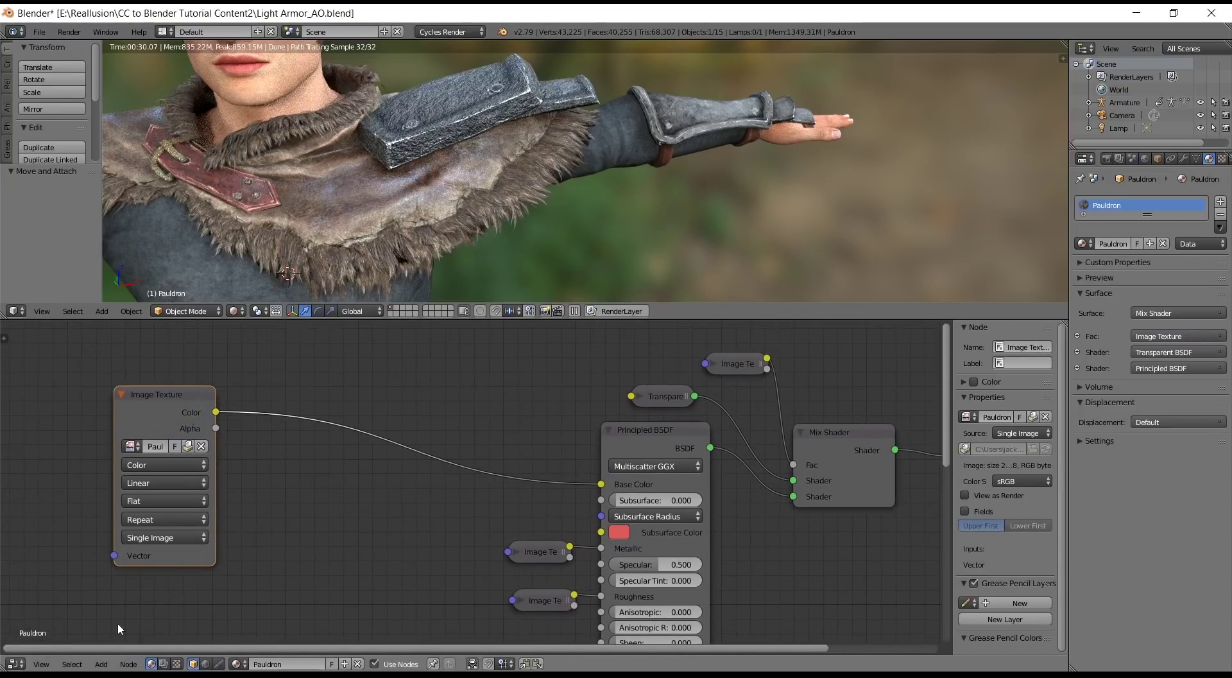
{"action": "left_click", "coordinate": [100, 664]}
{"action": "mouse_move", "coordinate": [122, 598]}
{"action": "left_click", "coordinate": [241, 500]}
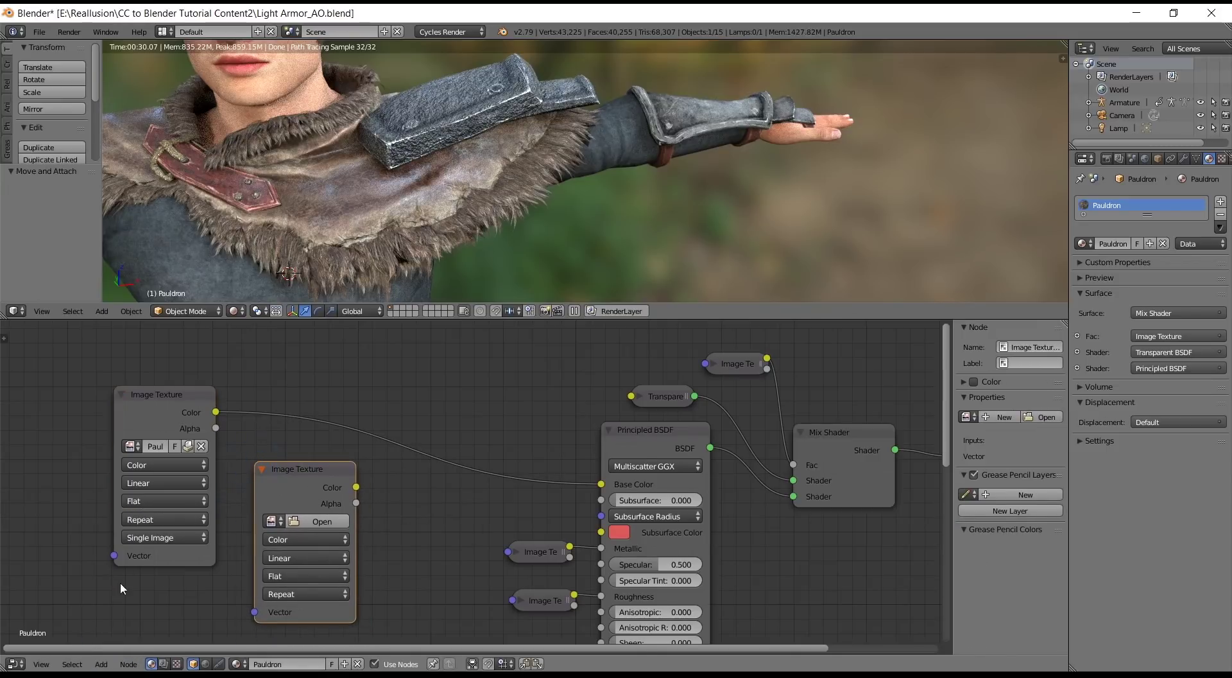
Insert a MixRGB node on the base color texture's link to Base Color, and shift the empty Image Texture clear of it
{"action": "left_click", "coordinate": [101, 664]}
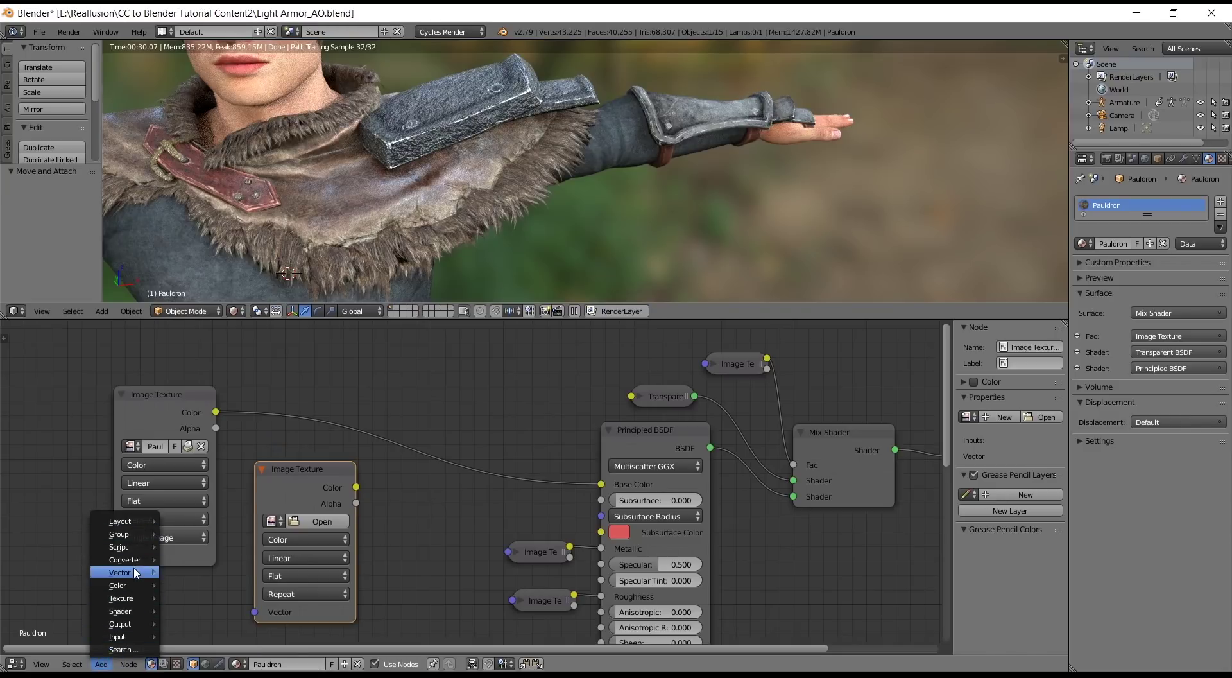
{"action": "mouse_move", "coordinate": [138, 585]}
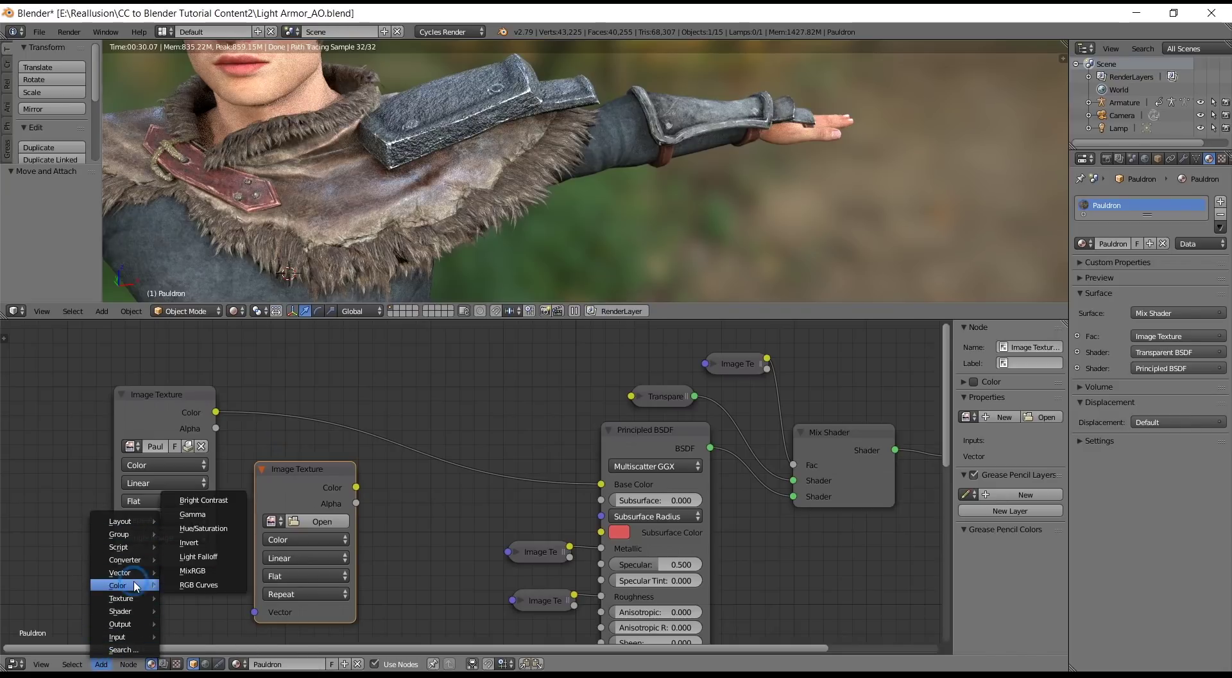
{"action": "left_click", "coordinate": [231, 575]}
{"action": "left_click", "coordinate": [405, 395]}
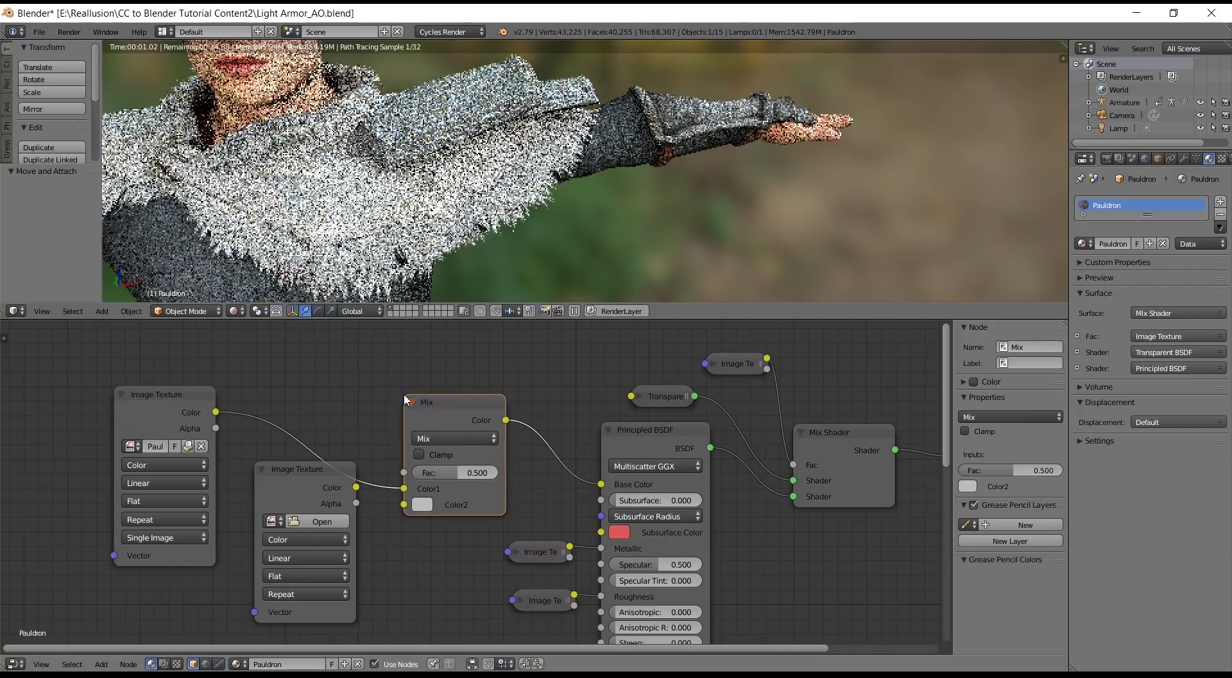
{"action": "left_click_drag", "start_coordinate": [286, 470], "coordinate": [264, 482]}
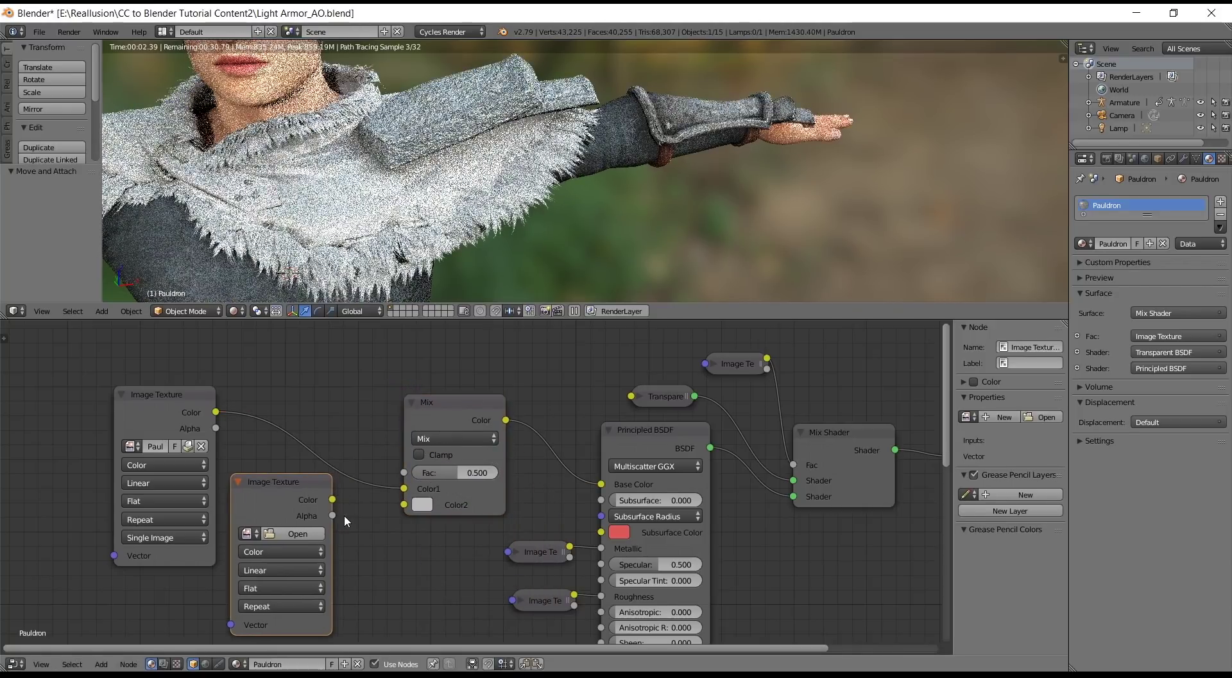
Load Pauldron_ao.png from the Pauldron texture folder into the empty Image Texture node
{"action": "middle_click_drag", "start_coordinate": [344, 514], "coordinate": [323, 457]}
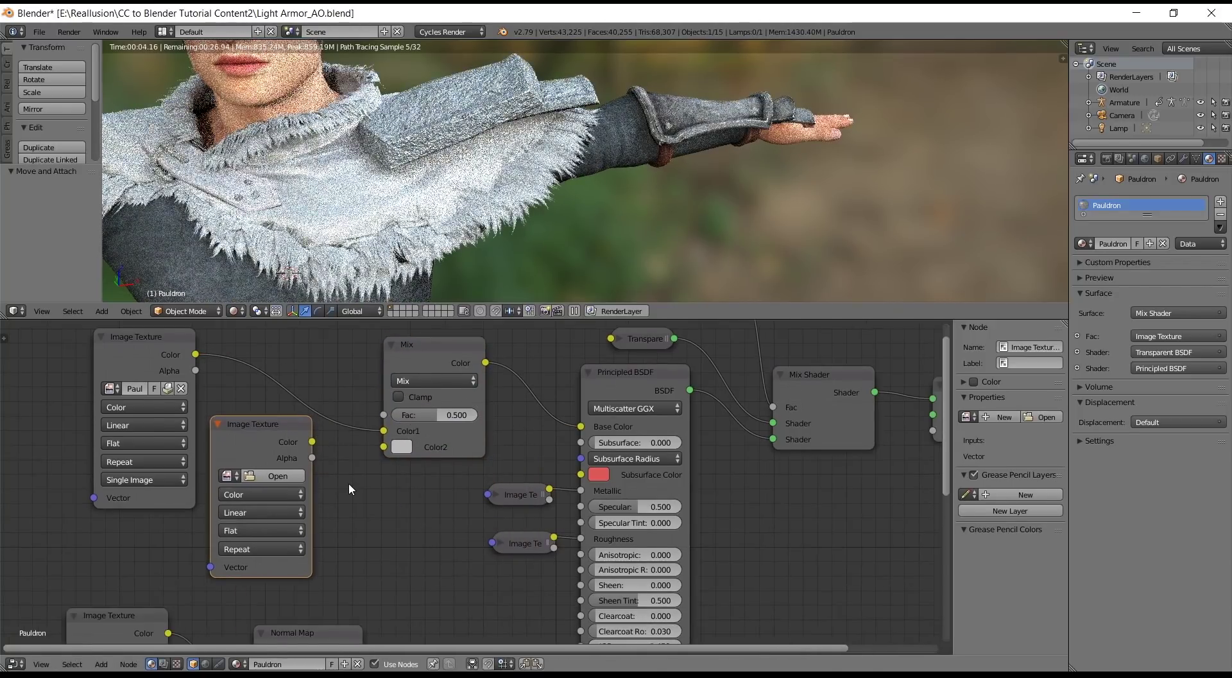
{"action": "left_click", "coordinate": [278, 476]}
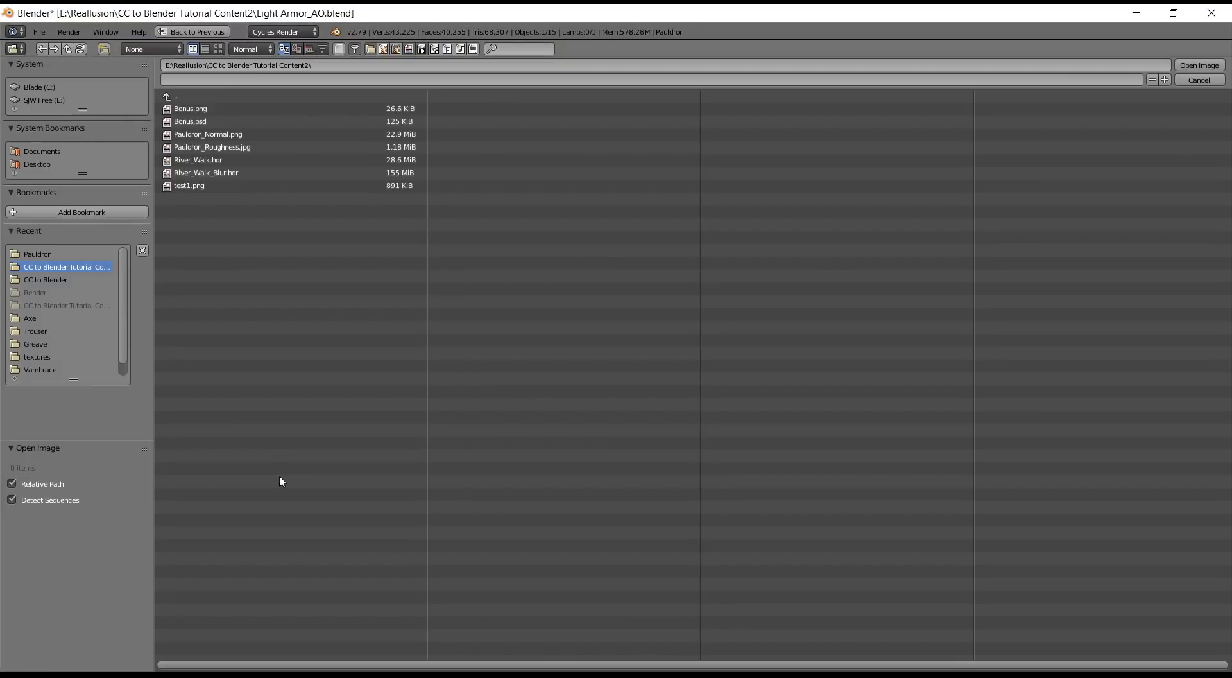
{"action": "left_click", "coordinate": [67, 255]}
{"action": "left_click", "coordinate": [256, 108]}
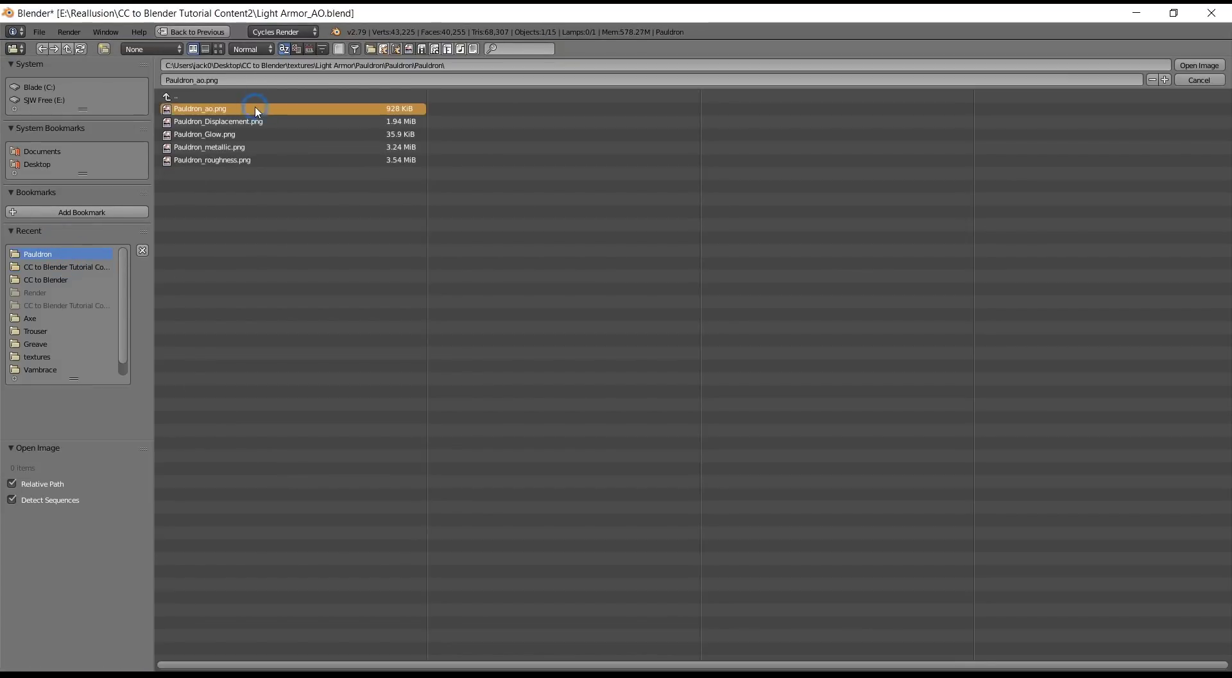
{"action": "left_click", "coordinate": [1198, 65]}
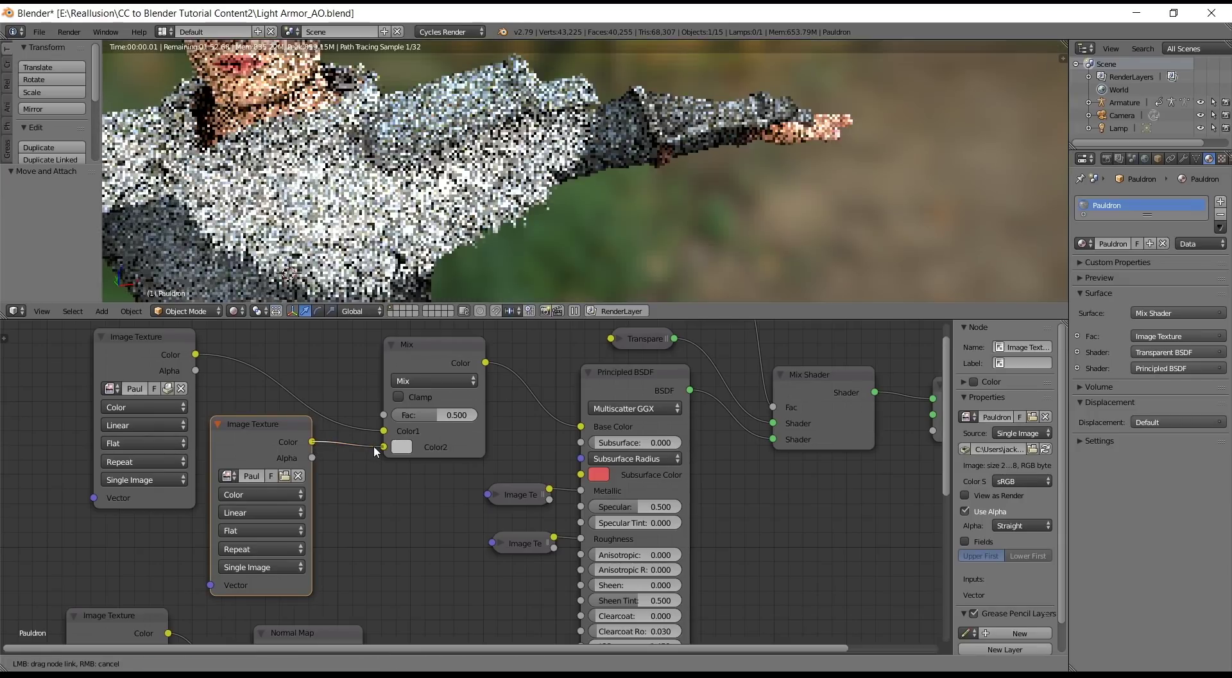
Set the mix node combining the base color and ambient occlusion textures to Multiply with a factor of 1.000
{"action": "left_click", "coordinate": [433, 382]}
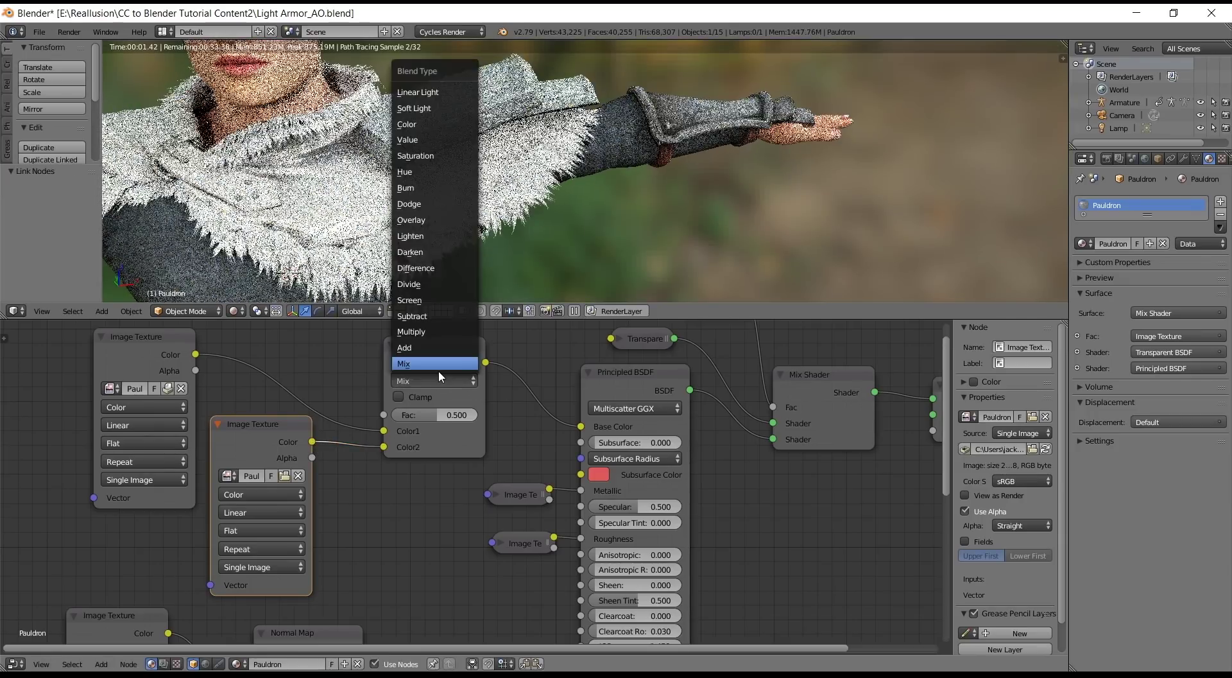
{"action": "left_click", "coordinate": [437, 337]}
{"action": "left_click_drag", "start_coordinate": [436, 414], "coordinate": [478, 414]}
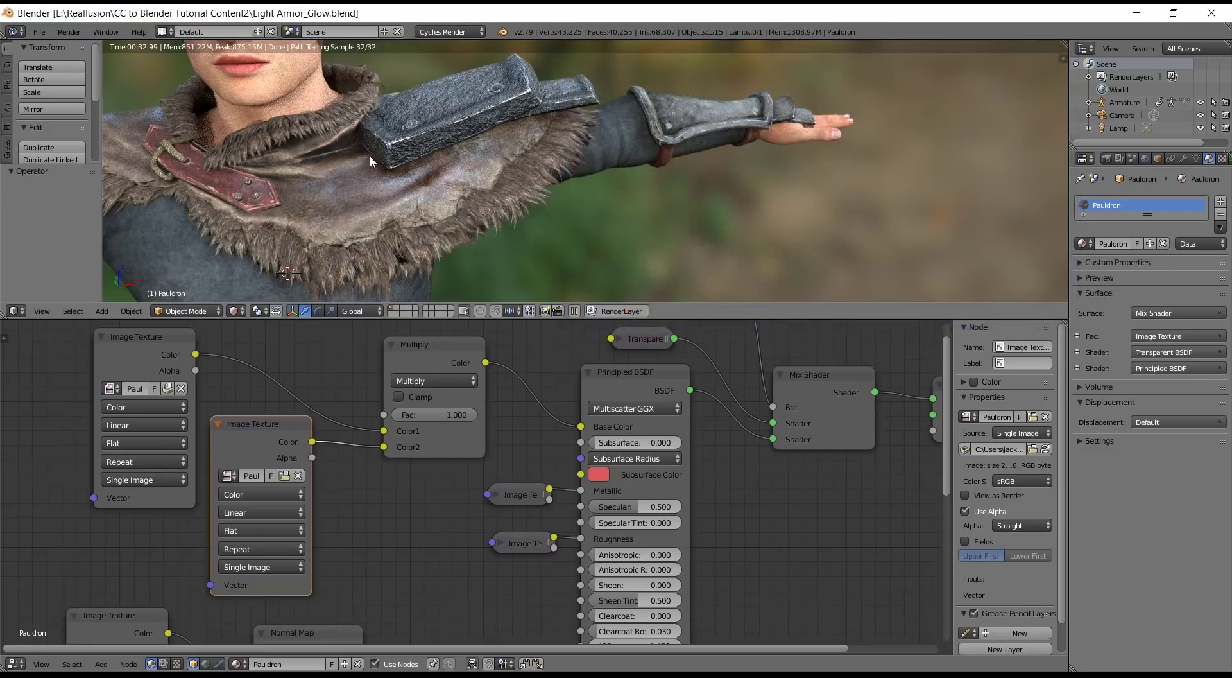
Add a new Image Texture node above the Mix Shader, and move the Material Output farther away from the Mix Shader
{"action": "scroll", "coordinate": [525, 159], "scroll_direction": "up", "scroll_amount": 5}
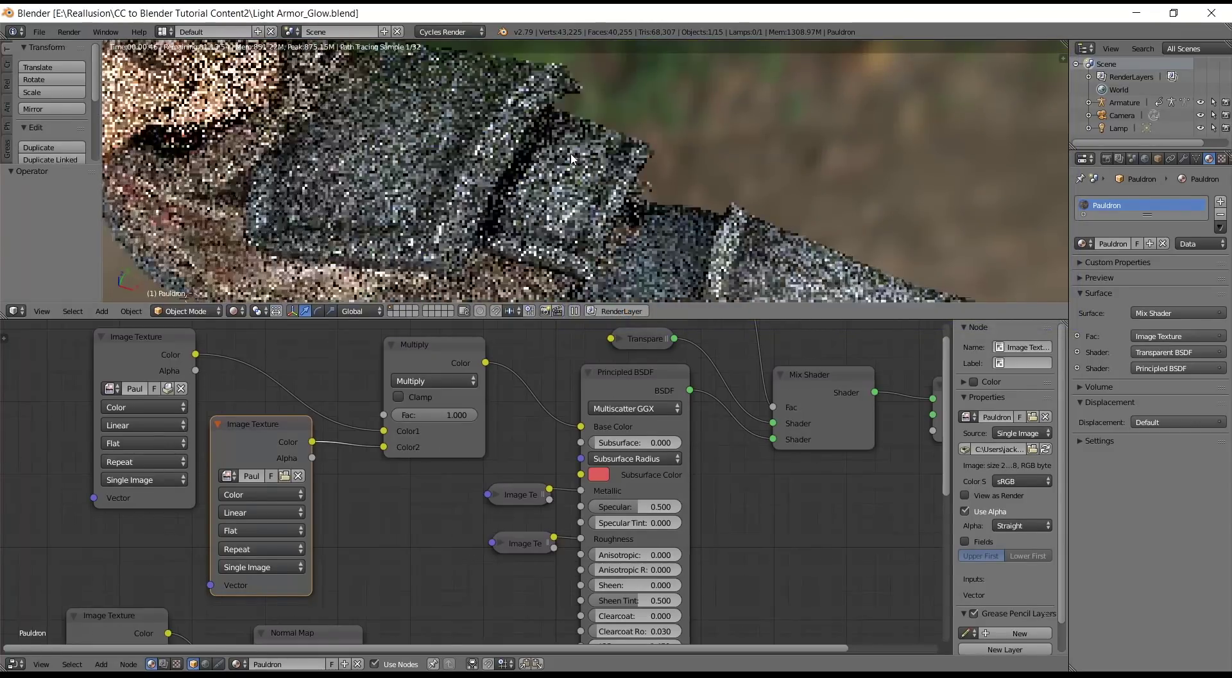
{"action": "scroll", "coordinate": [573, 160], "scroll_direction": "down", "scroll_amount": 4}
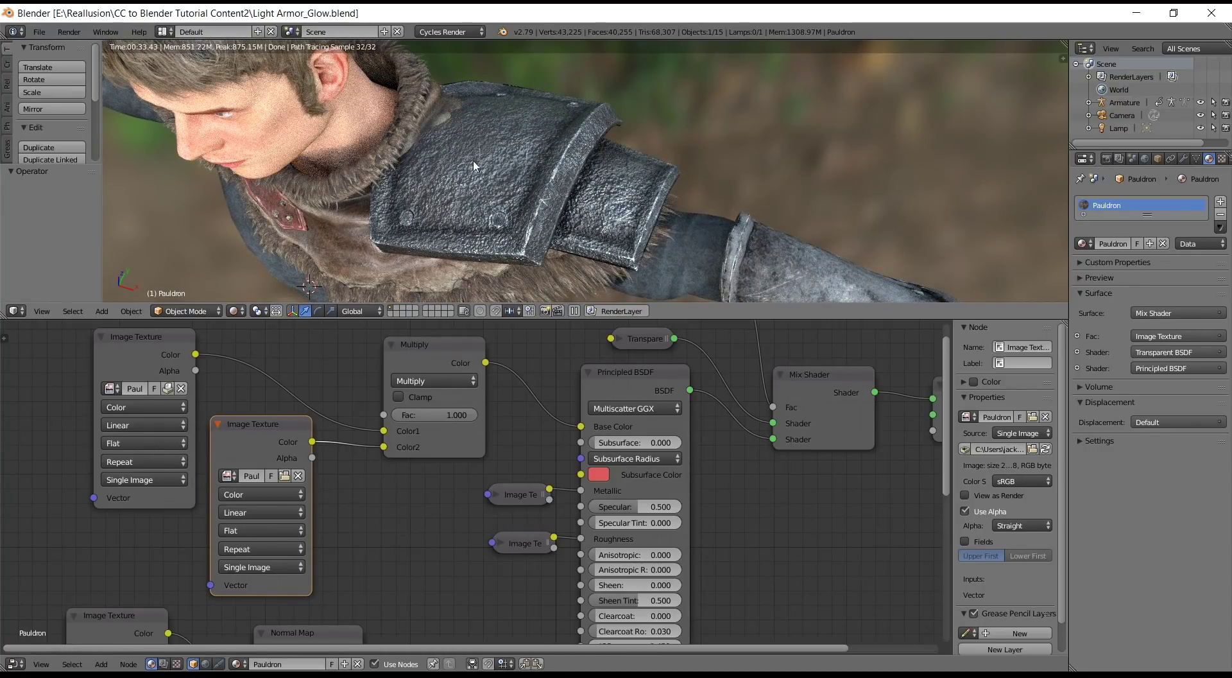
{"action": "middle_click_drag", "start_coordinate": [847, 538], "coordinate": [495, 619]}
{"action": "scroll", "coordinate": [494, 620], "scroll_direction": "down", "scroll_amount": 2}
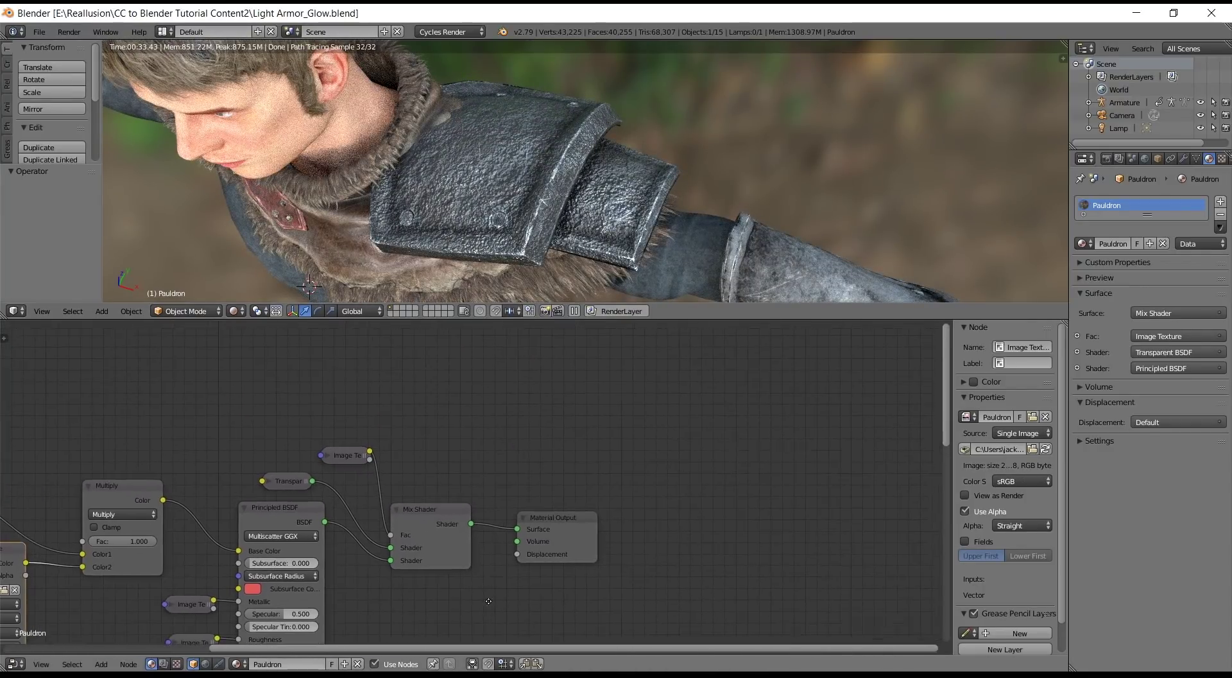
{"action": "left_click", "coordinate": [100, 664]}
{"action": "mouse_move", "coordinate": [128, 598]}
{"action": "left_click", "coordinate": [202, 498]}
{"action": "left_click", "coordinate": [393, 349]}
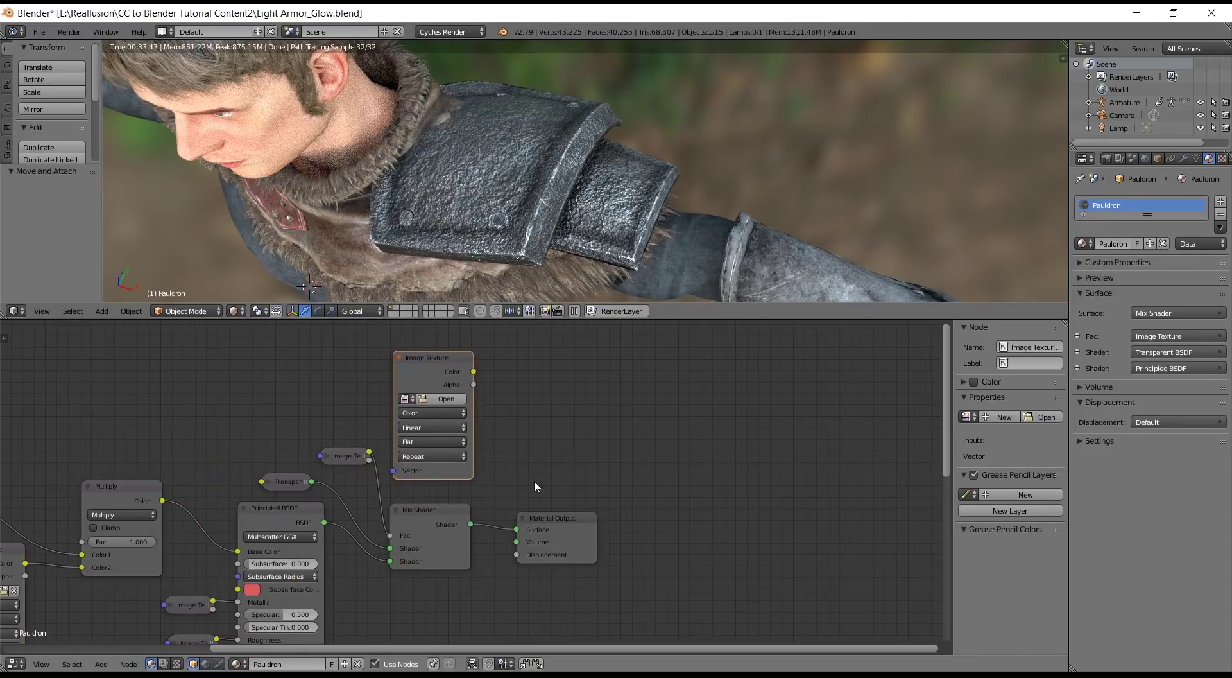
{"action": "left_click_drag", "start_coordinate": [550, 522], "coordinate": [687, 518]}
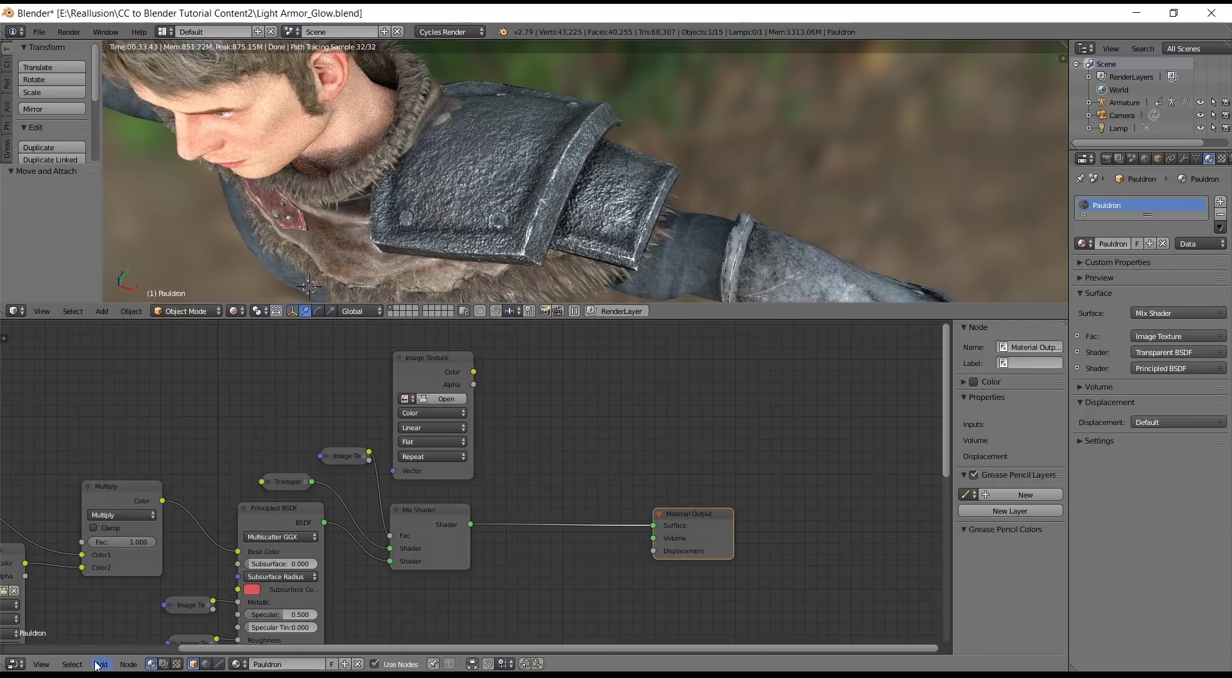
Add an Emission shader node beside the empty Image Texture node
{"action": "left_click", "coordinate": [99, 664]}
{"action": "mouse_move", "coordinate": [133, 613]}
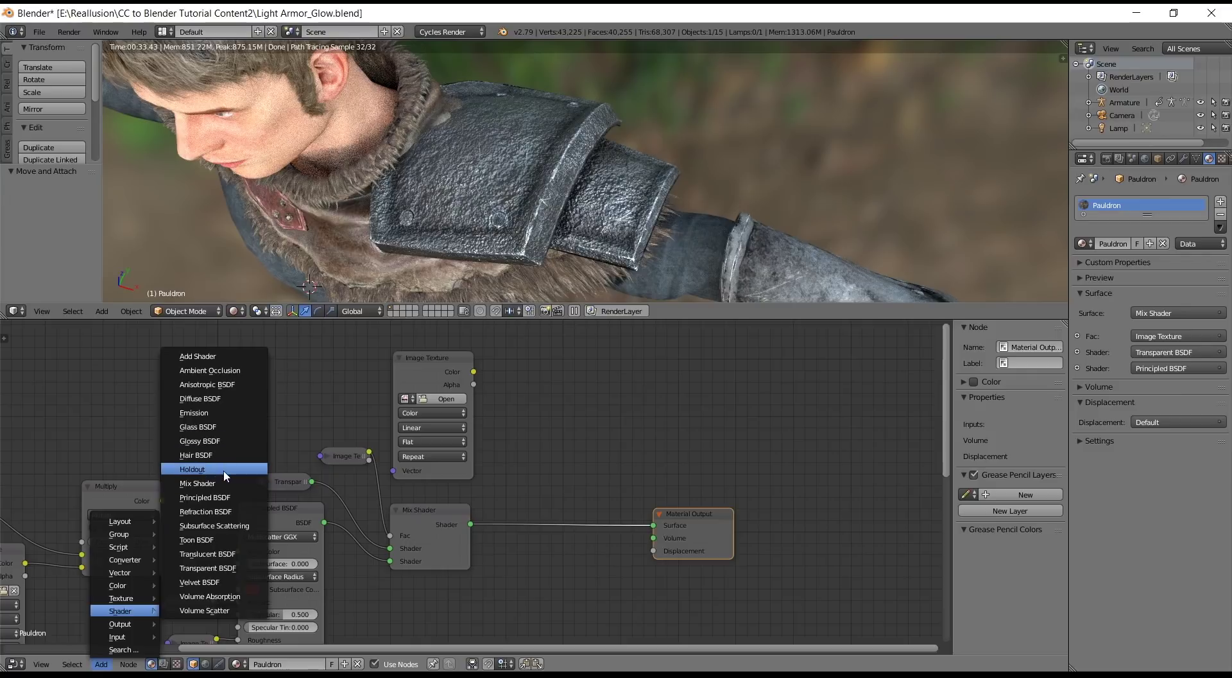
{"action": "left_click", "coordinate": [228, 412]}
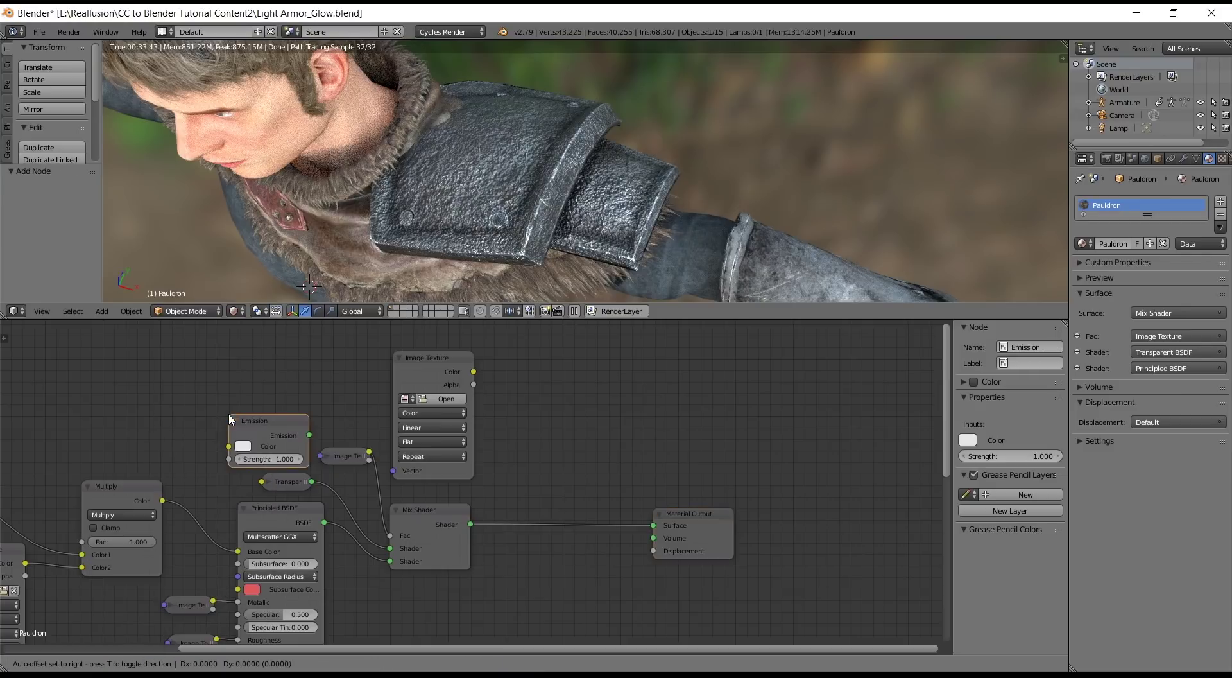
{"action": "left_click", "coordinate": [514, 394]}
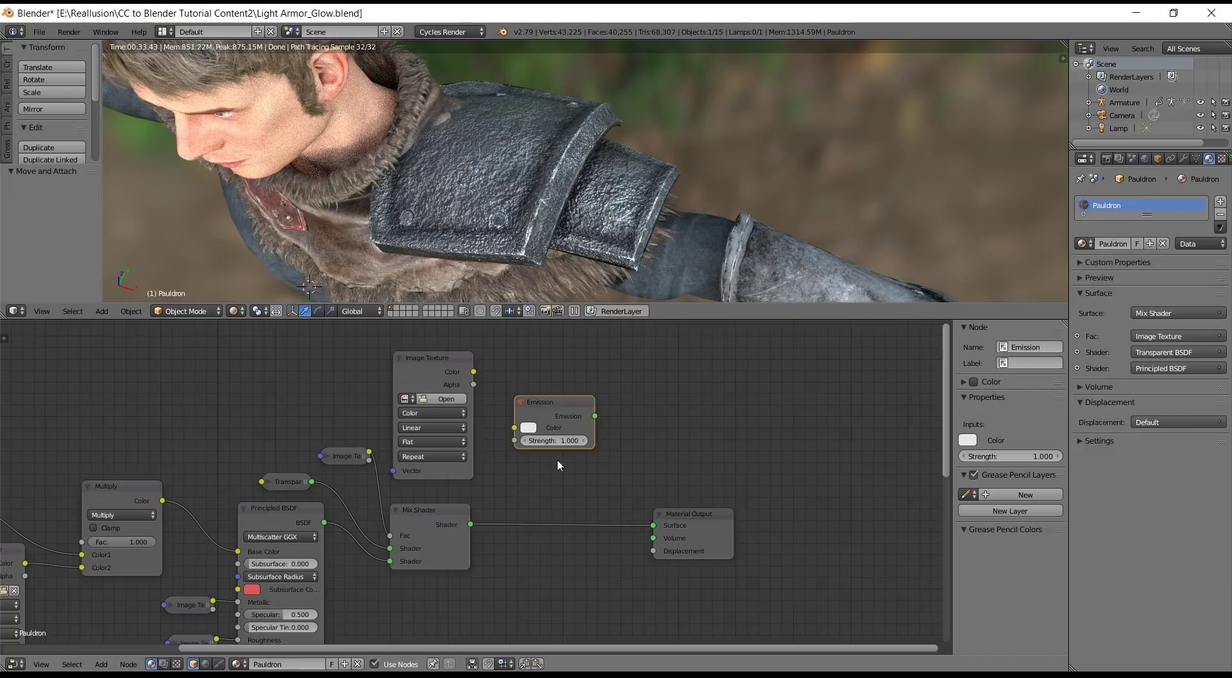
Insert an Add Shader on the link between the Mix Shader and Material Output, and space the nodes apart
{"action": "left_click", "coordinate": [101, 665]}
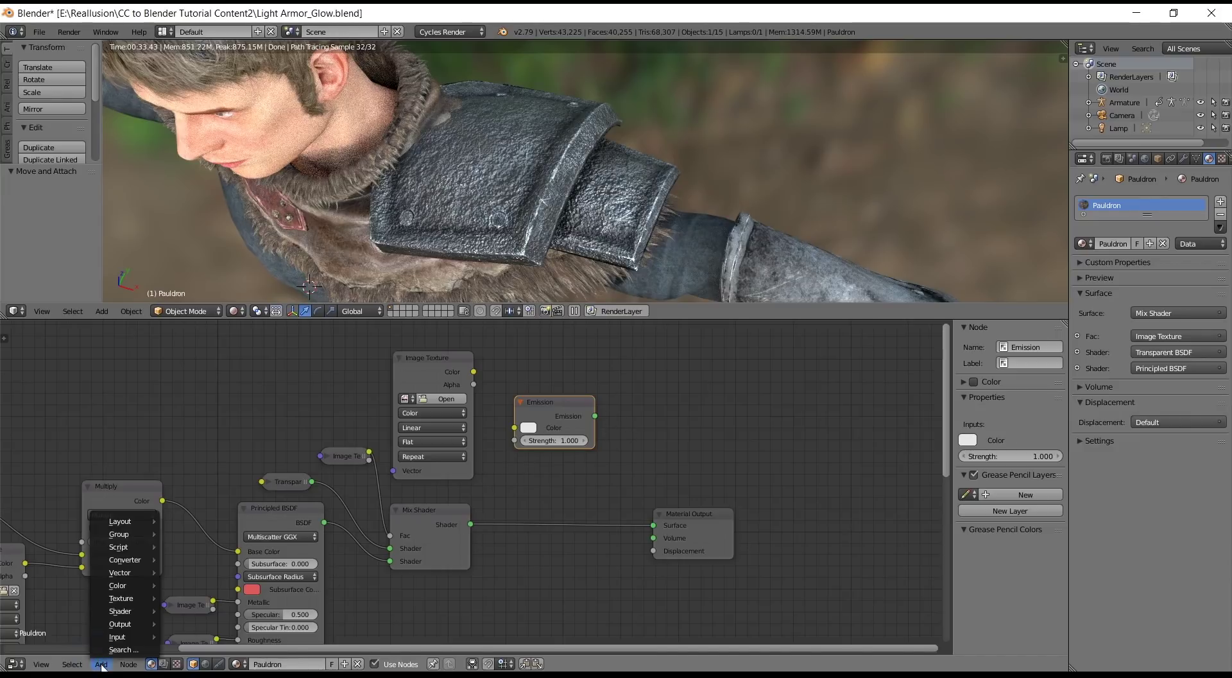
{"action": "mouse_move", "coordinate": [125, 611]}
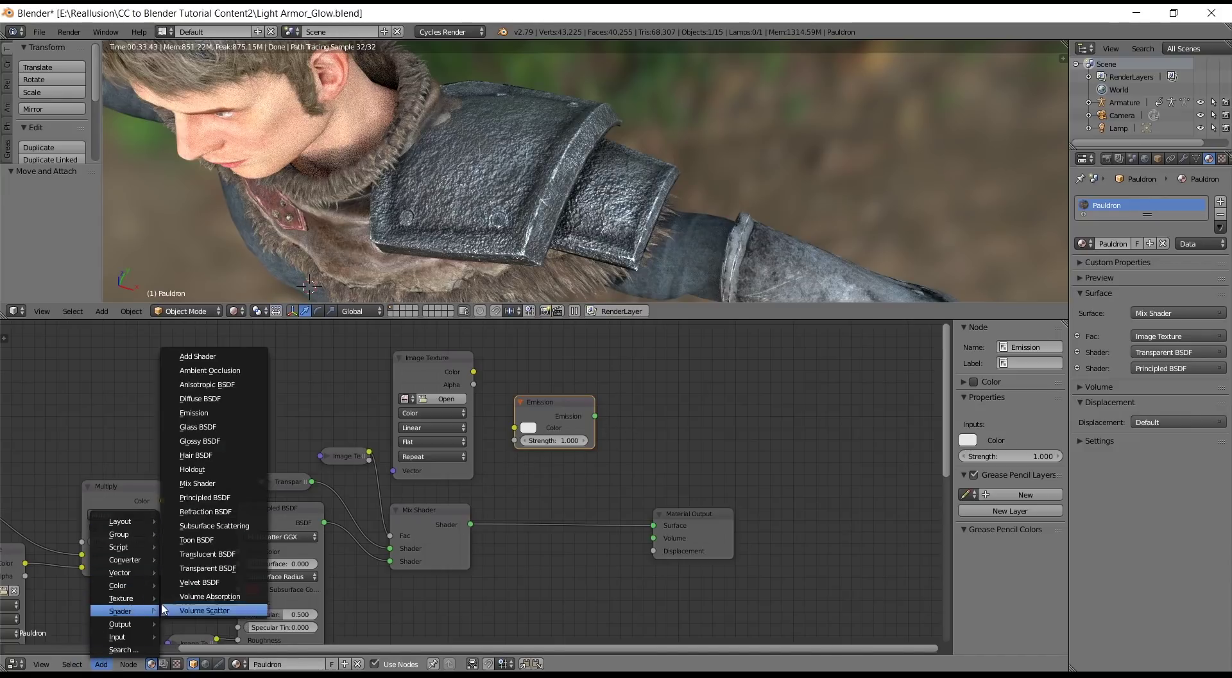
{"action": "left_click", "coordinate": [223, 356]}
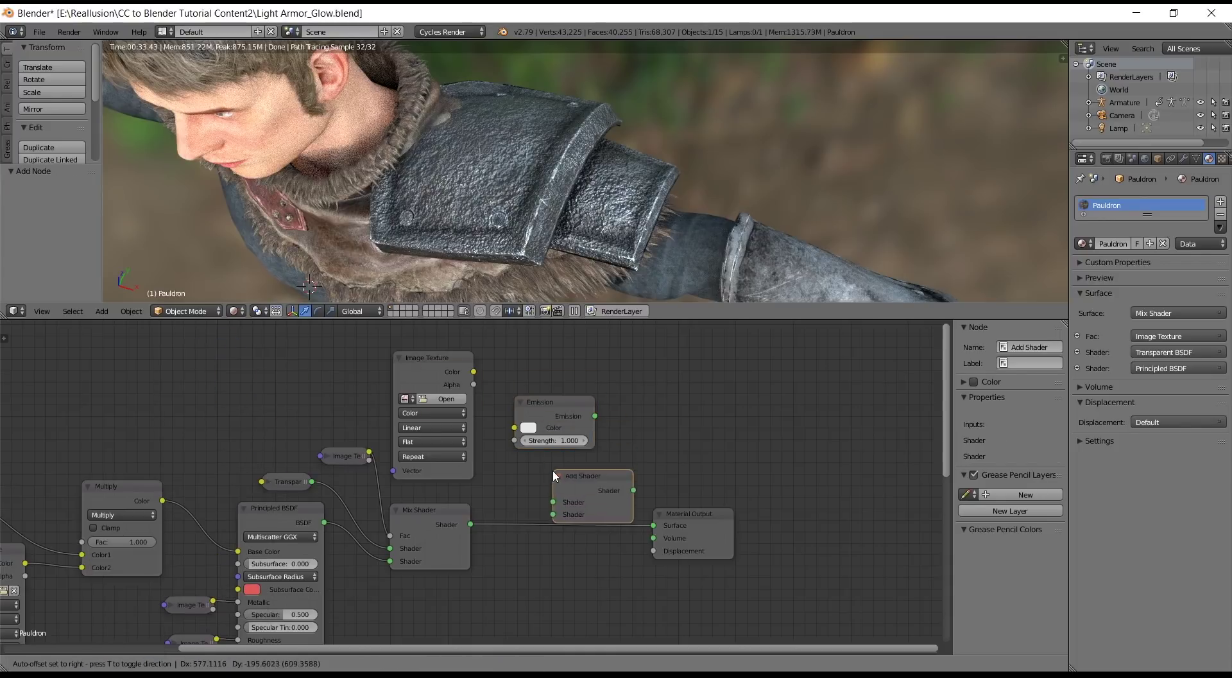
{"action": "left_click", "coordinate": [552, 498]}
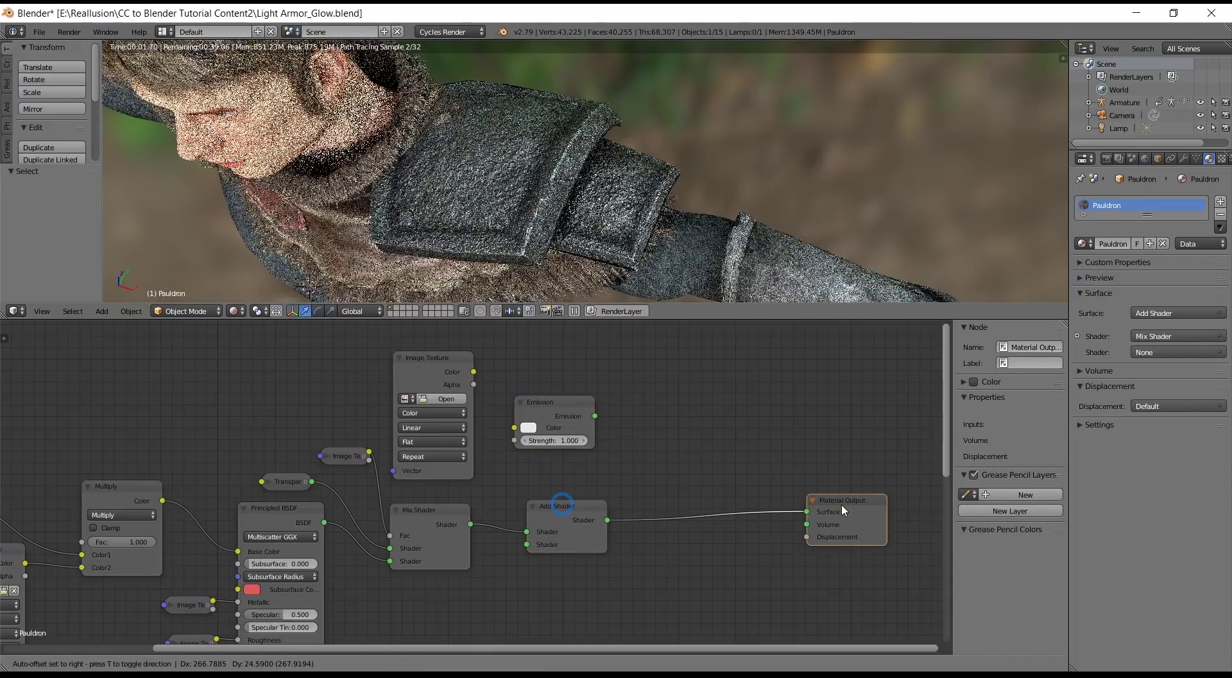
{"action": "left_click_drag", "start_coordinate": [562, 503], "coordinate": [709, 474]}
Load Pauldron_Glow.png from the Pauldron folder into the empty Image Texture, and link its color through Emission into the Add Shader
{"action": "left_click", "coordinate": [445, 399]}
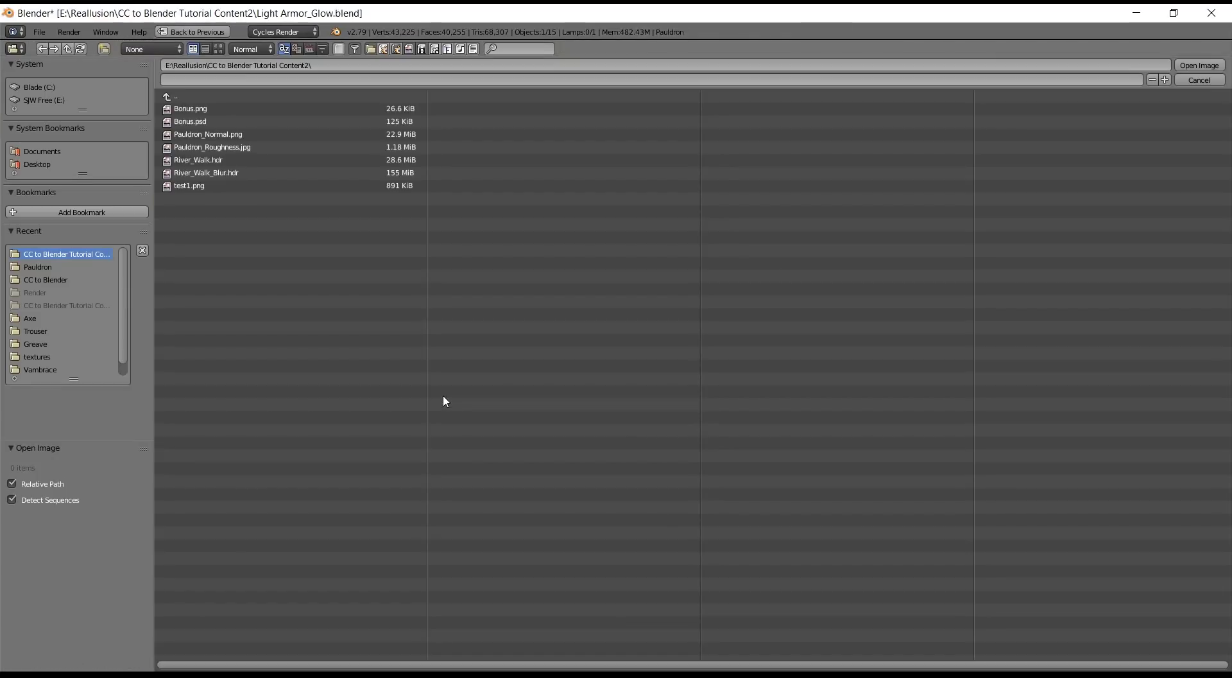
{"action": "left_click", "coordinate": [39, 266]}
{"action": "left_click", "coordinate": [218, 134]}
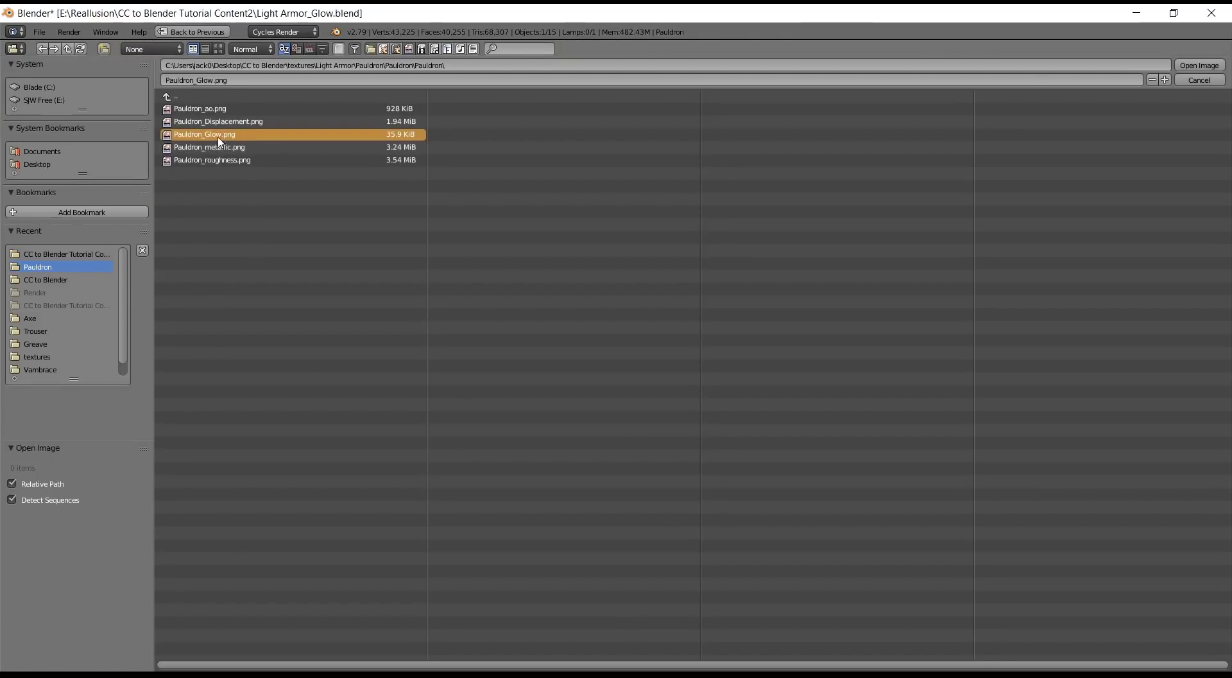
{"action": "left_click", "coordinate": [1191, 70]}
{"action": "left_click_drag", "start_coordinate": [473, 371], "coordinate": [514, 428]}
{"action": "left_click_drag", "start_coordinate": [595, 415], "coordinate": [674, 503]}
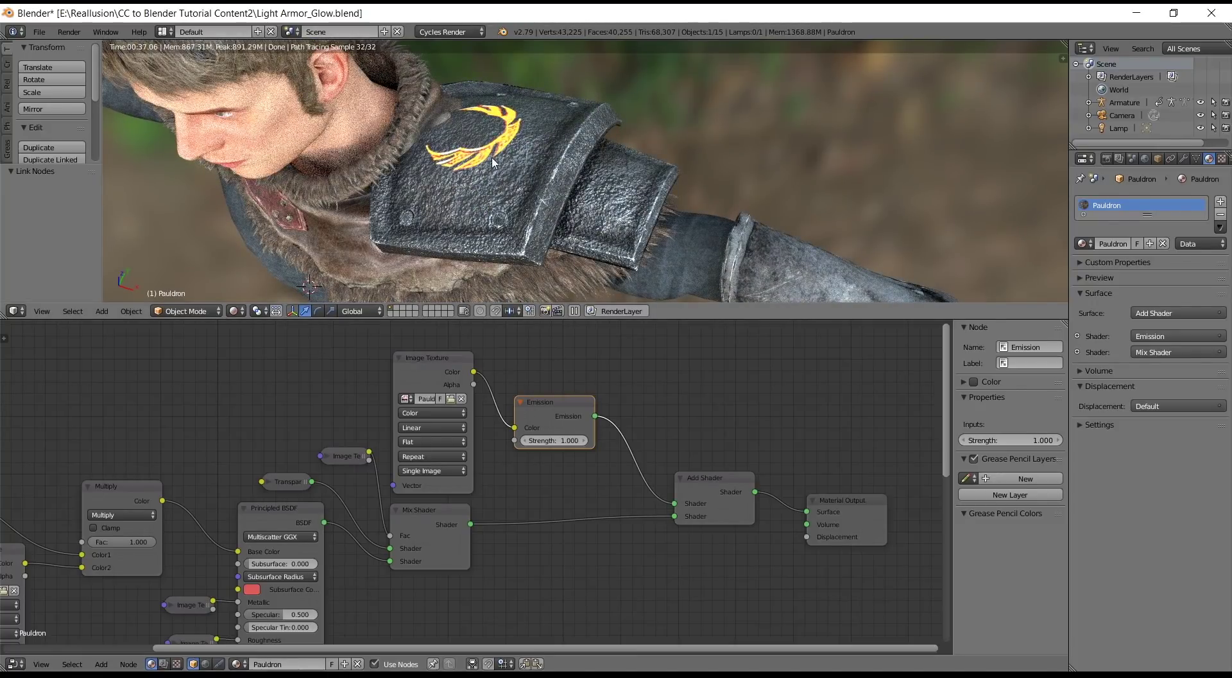
Lower the World background's strength to darken the environment lighting around the glowing emblem
{"action": "left_click", "coordinate": [1144, 158]}
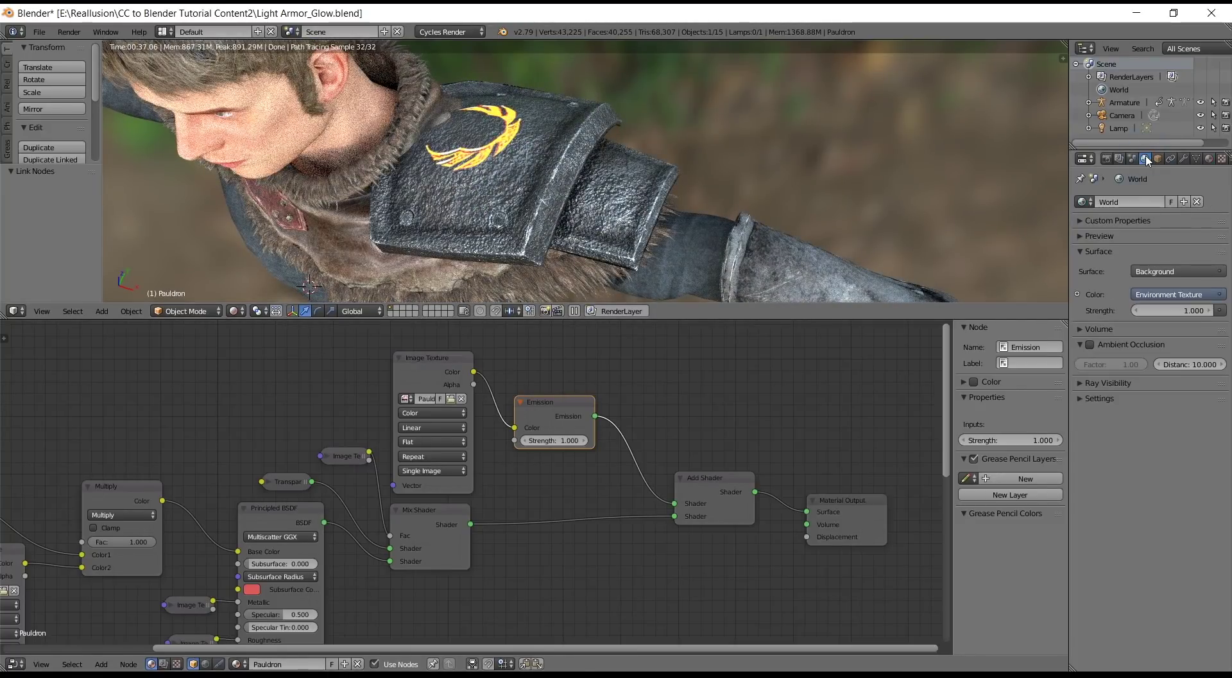
{"action": "left_click_drag", "start_coordinate": [1202, 310], "coordinate": [1137, 310]}
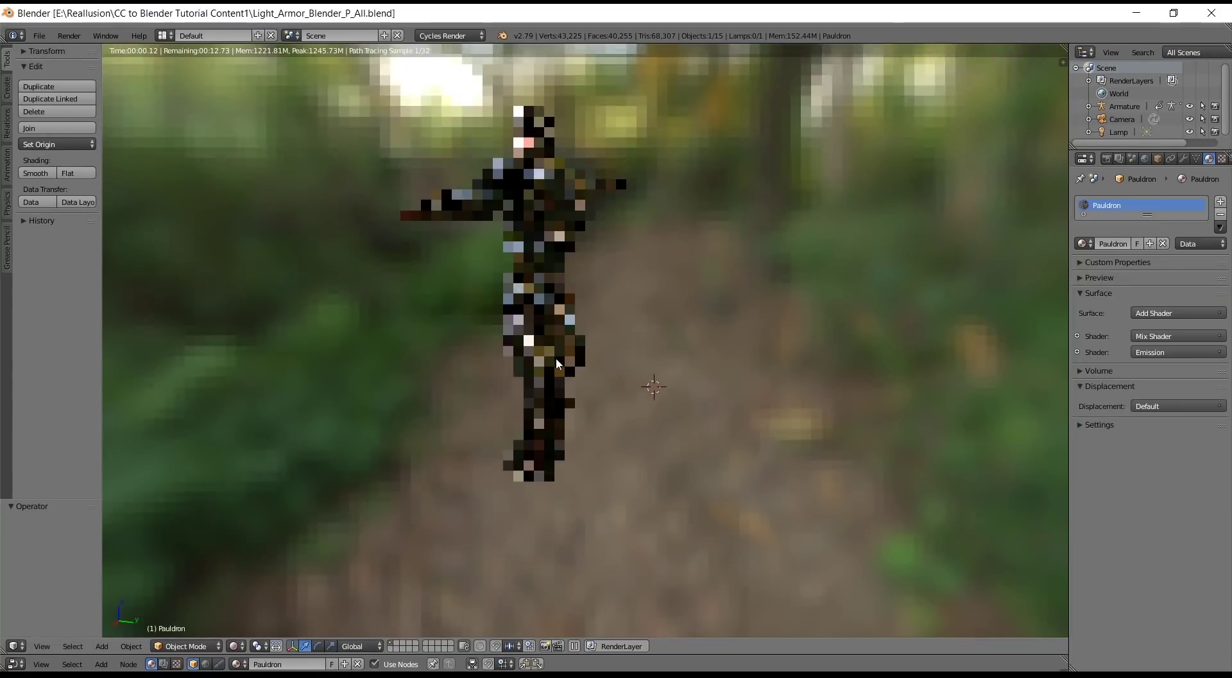
Examine the full rendered character with all its materials from the back and the front
{"action": "middle_click_drag", "start_coordinate": [559, 358], "coordinate": [587, 403]}
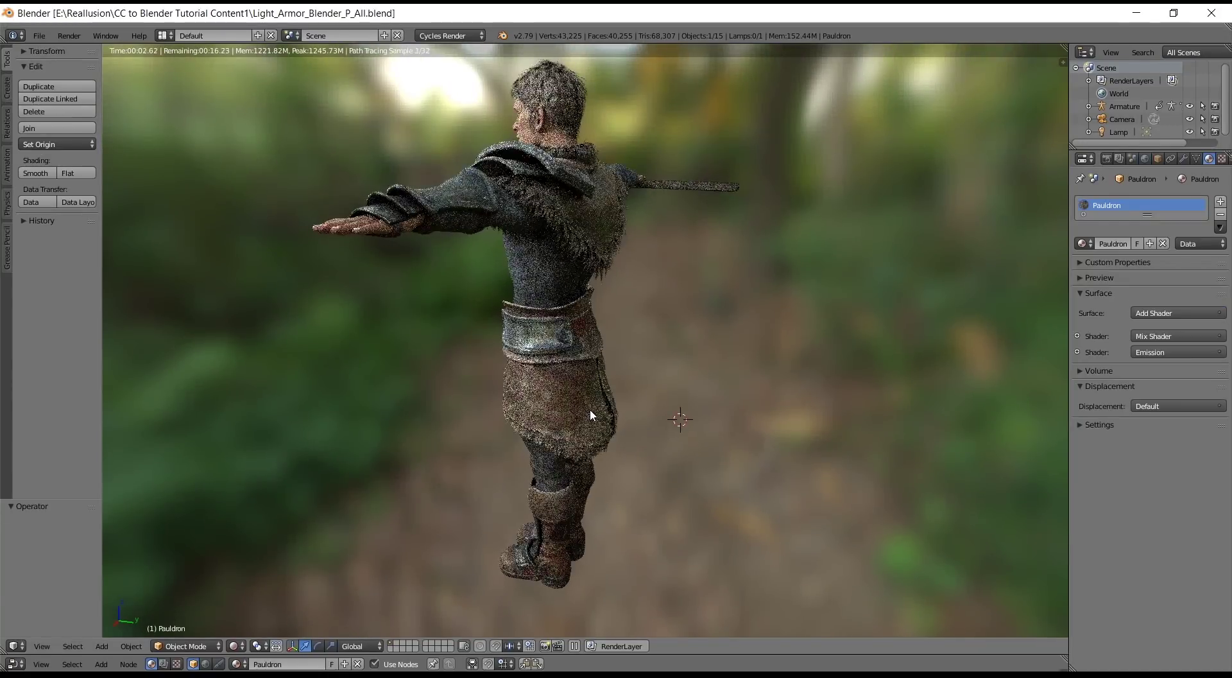
{"action": "middle_click_drag", "start_coordinate": [549, 403], "coordinate": [760, 398]}
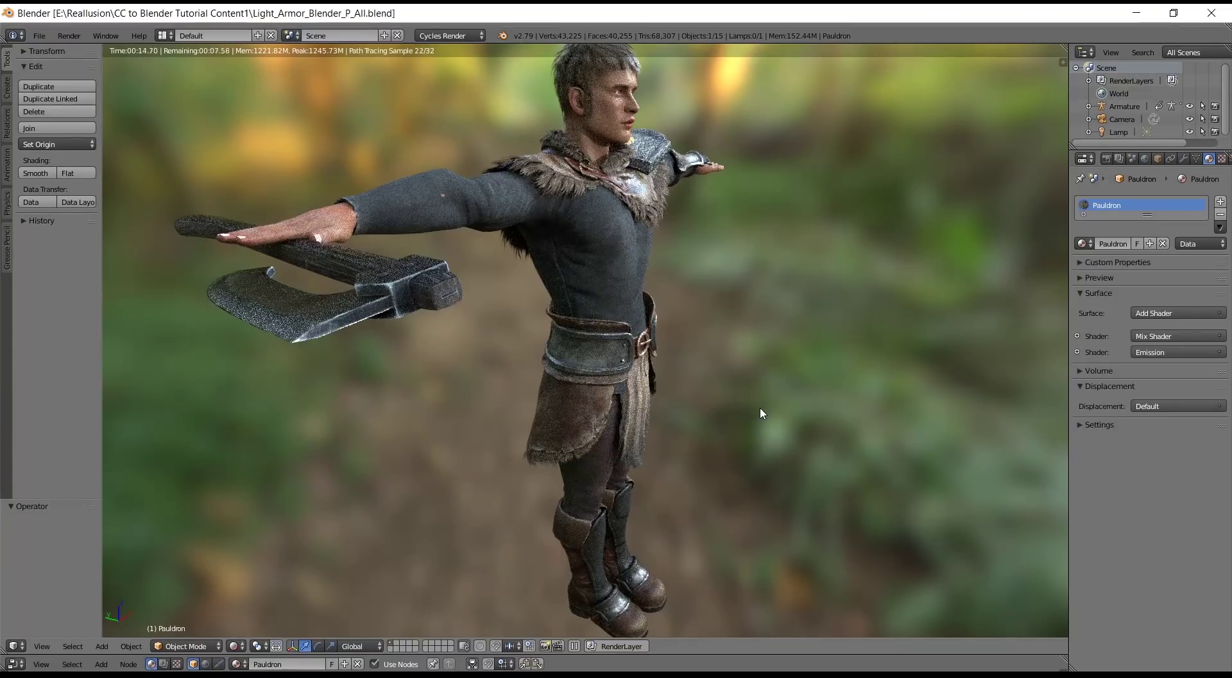